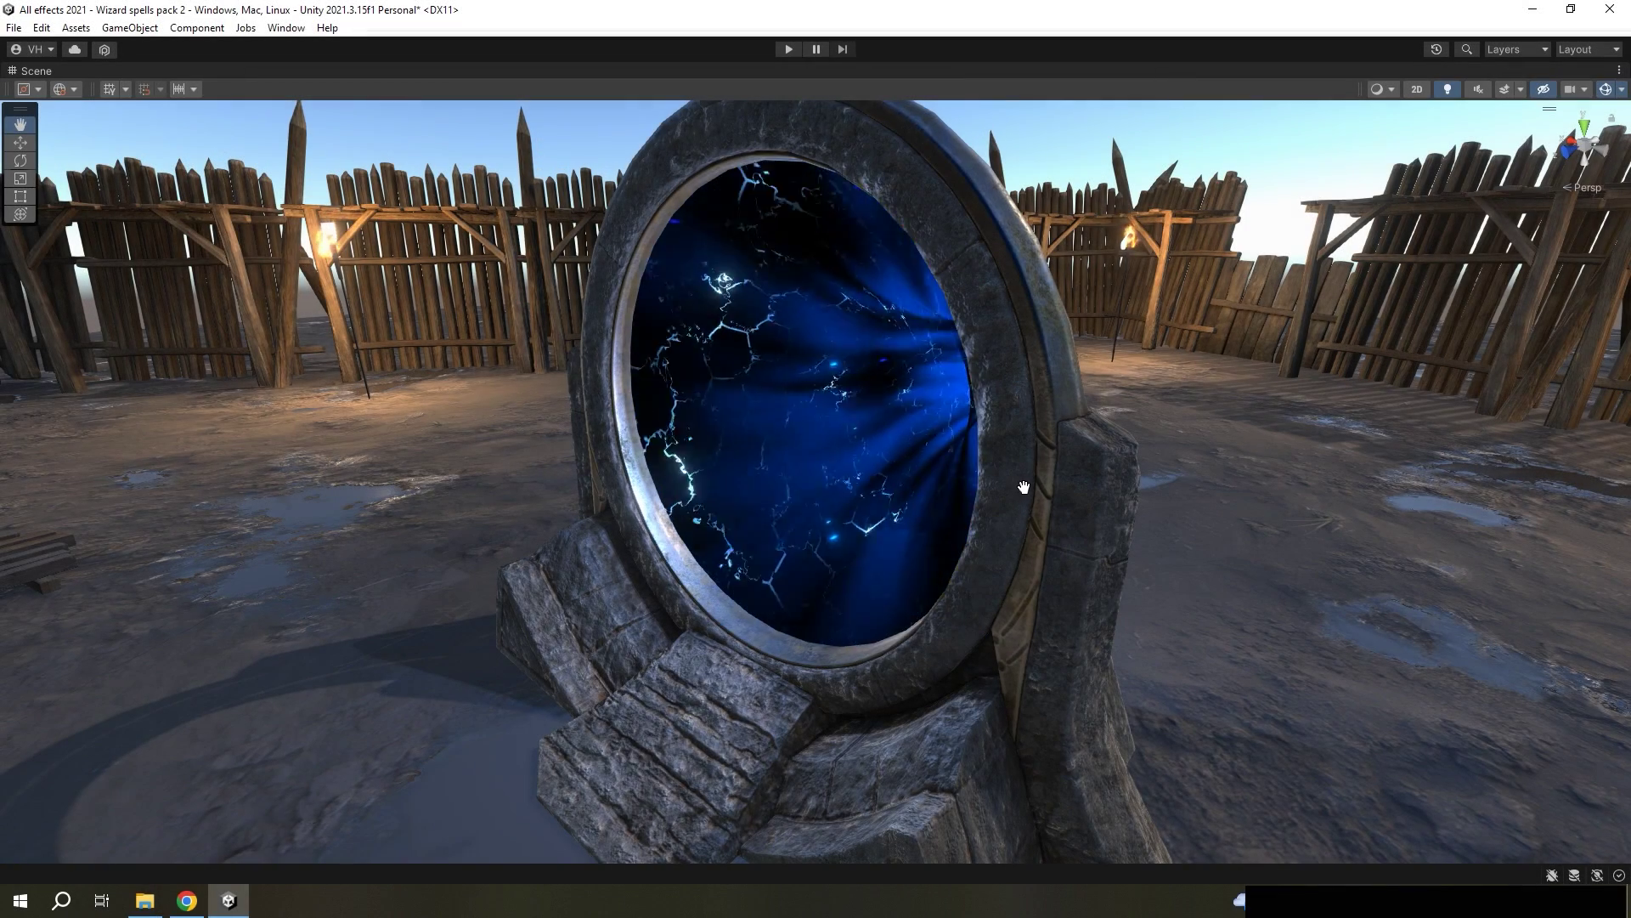
Step: Examine the portal effect, its blue funnel mesh and the magenta StencilMask disc from several angles in the scene view
{"action": "left_click_drag", "start_coordinate": [1028, 493], "coordinate": [1044, 482], "text": "alt"}
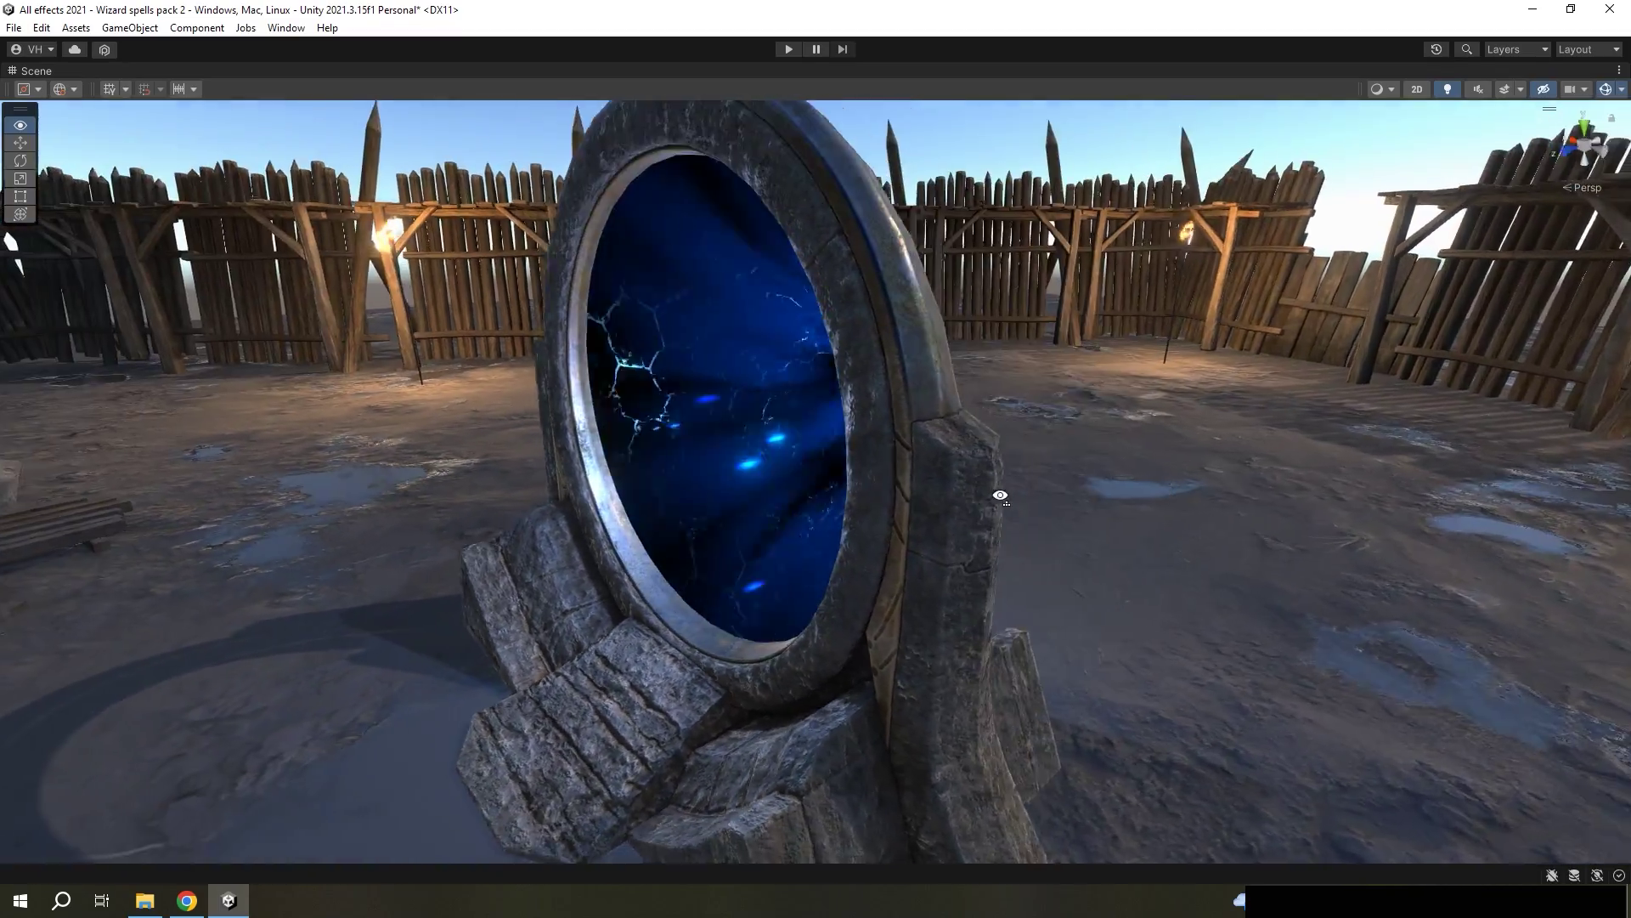
{"action": "left_click_drag", "start_coordinate": [1000, 496], "coordinate": [732, 438], "text": "alt"}
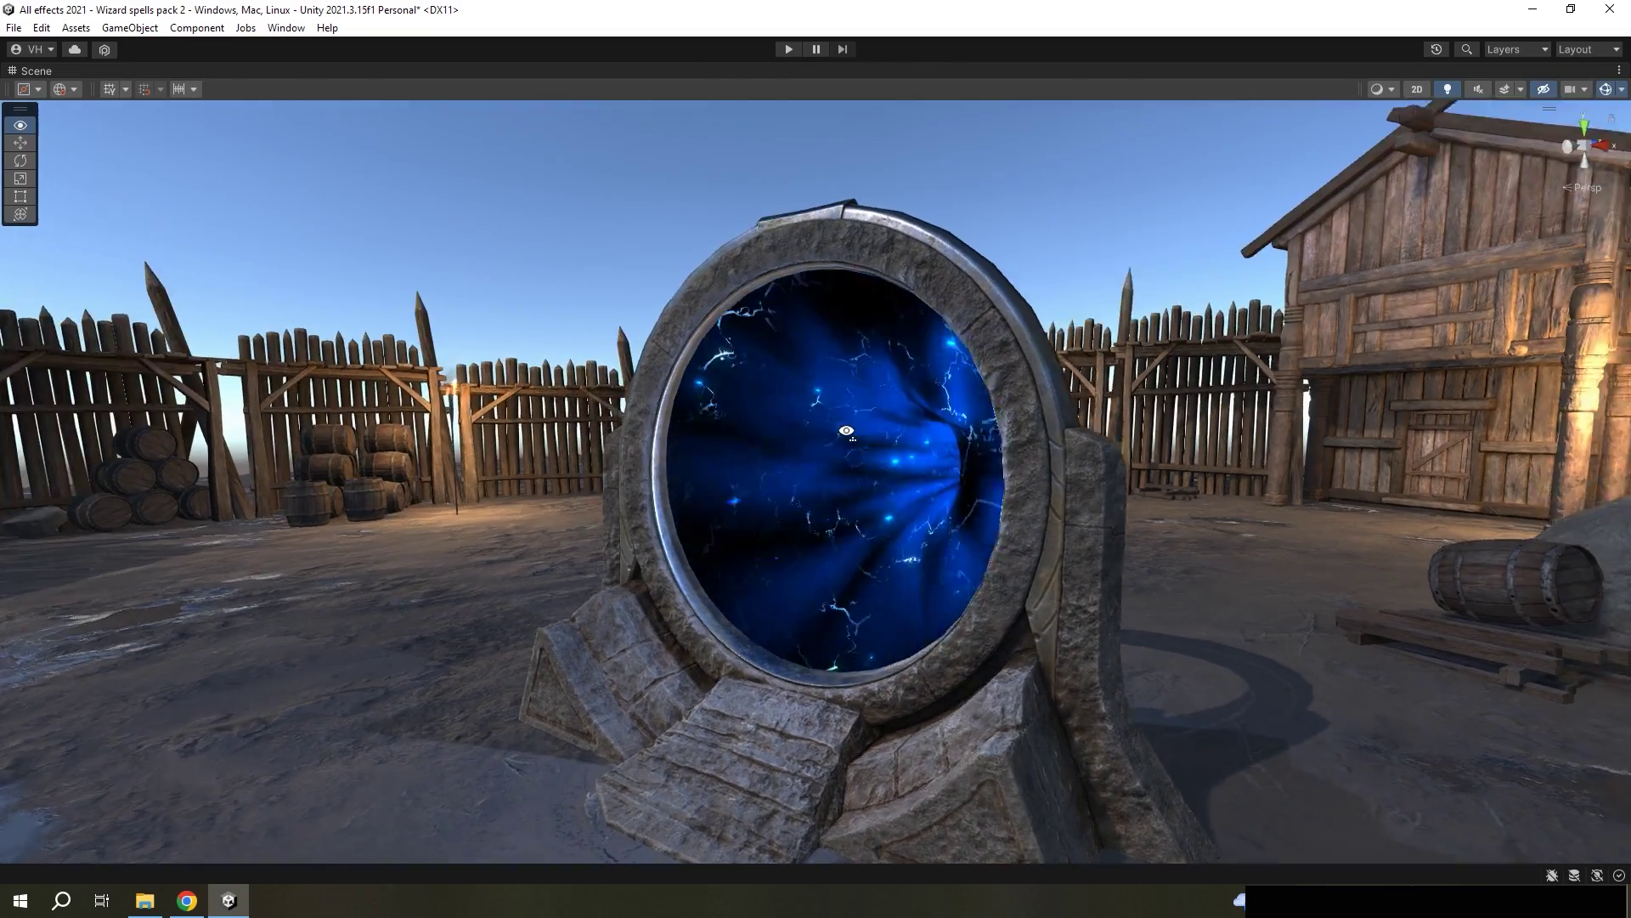
{"action": "mouse_move", "coordinate": [846, 431]}
{"action": "left_mouse_down", "text": "alt"}
{"action": "mouse_move", "coordinate": [263, 460]}
{"action": "mouse_move", "coordinate": [854, 479]}
{"action": "mouse_move", "coordinate": [963, 451]}
{"action": "mouse_move", "coordinate": [1018, 459]}
{"action": "mouse_move", "coordinate": [639, 457]}
{"action": "mouse_move", "coordinate": [536, 437]}
{"action": "mouse_move", "coordinate": [865, 438]}
{"action": "left_mouse_up", "text": "alt"}
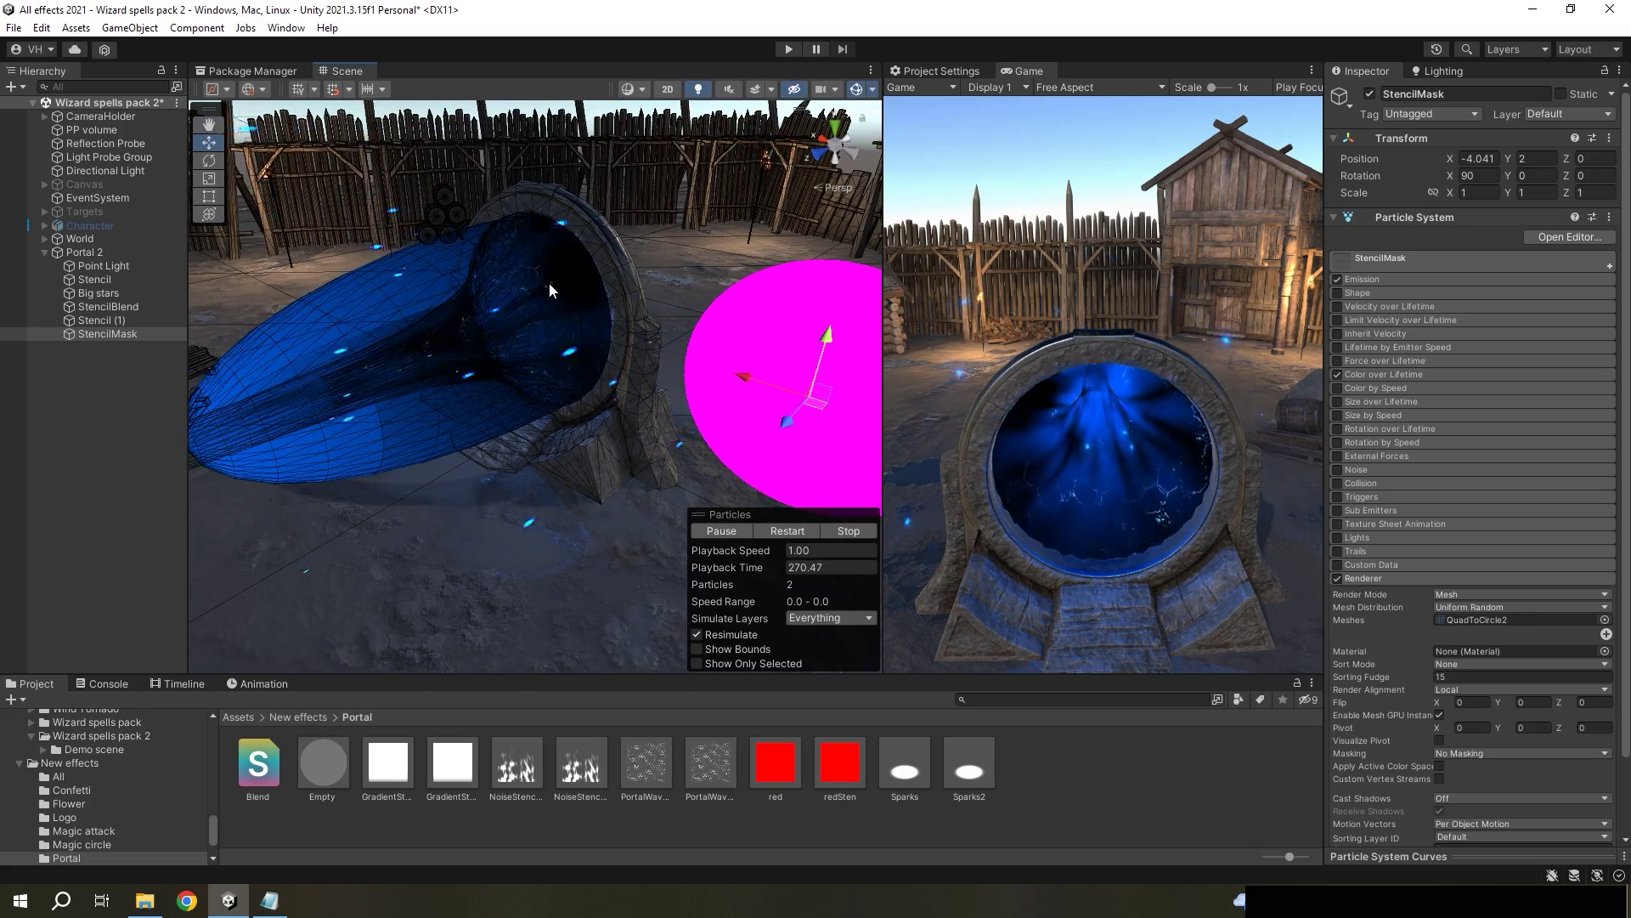
{"action": "left_click_drag", "start_coordinate": [588, 334], "coordinate": [675, 369], "text": "alt"}
{"action": "right_click_drag", "start_coordinate": [675, 368], "coordinate": [664, 372]}
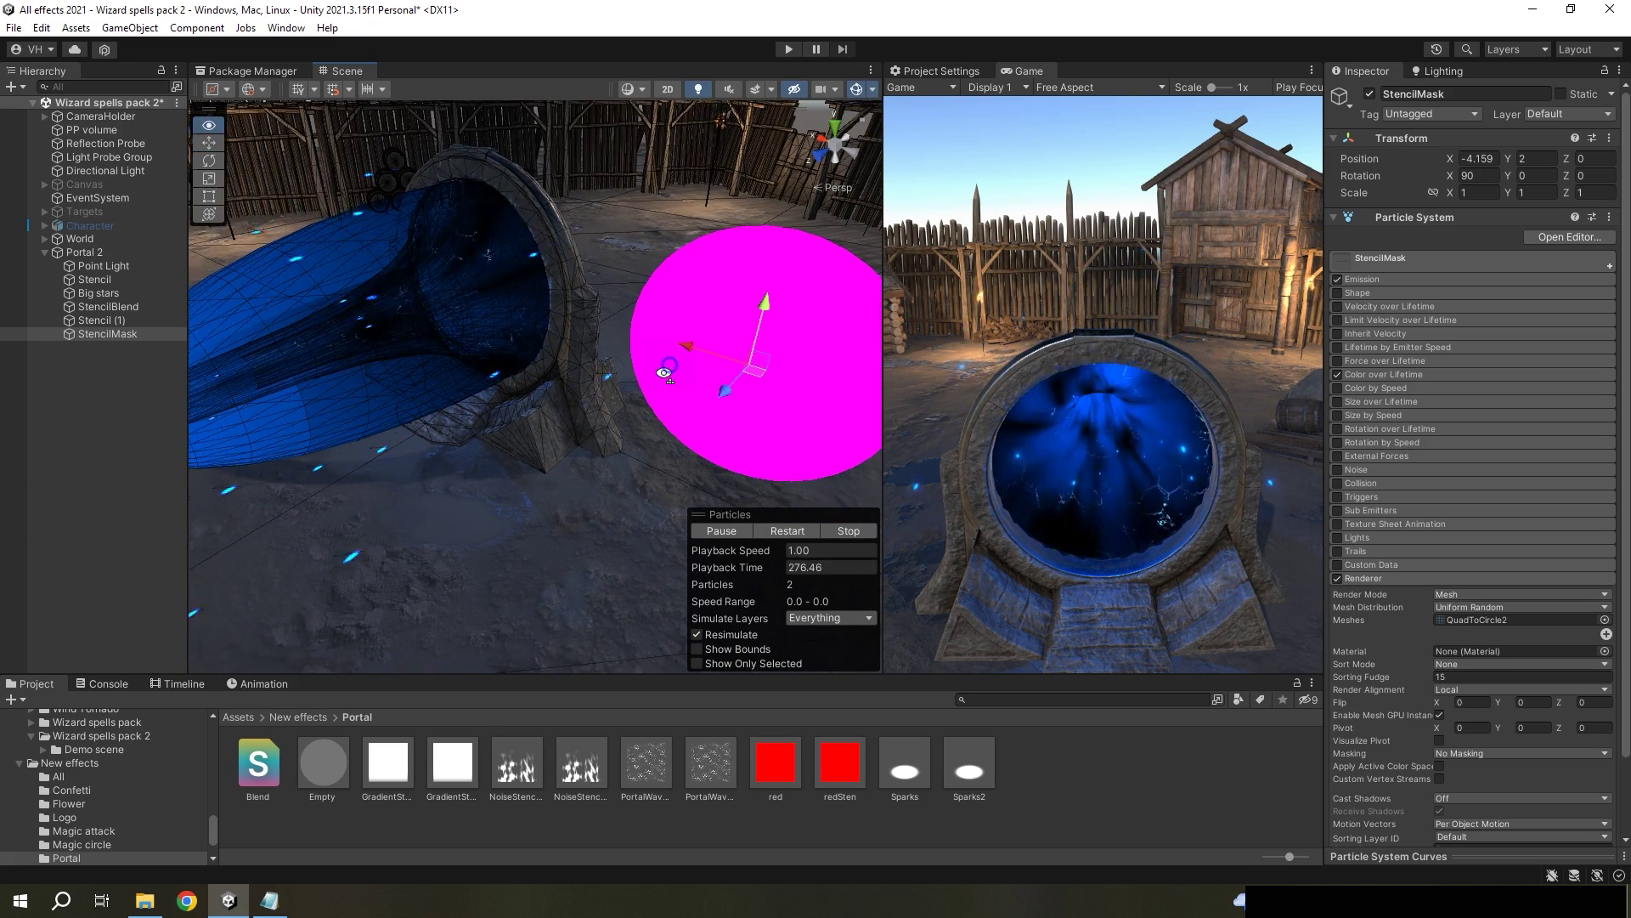
{"action": "left_click_drag", "start_coordinate": [664, 372], "coordinate": [664, 374], "text": "alt"}
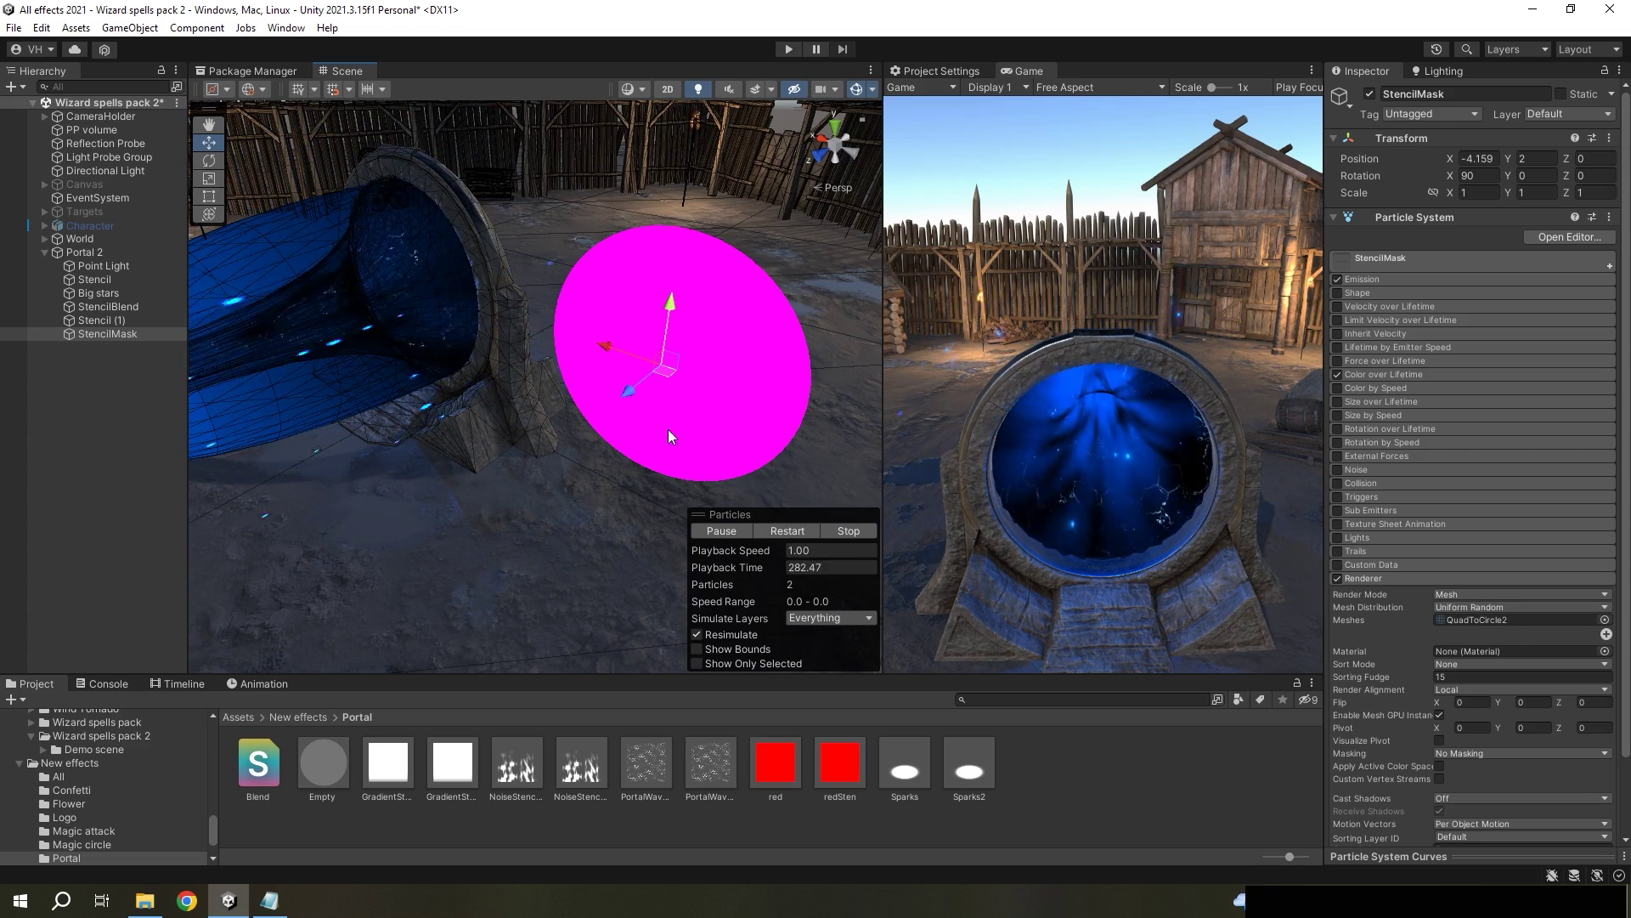
{"action": "left_click_drag", "start_coordinate": [668, 430], "coordinate": [675, 314], "text": "alt"}
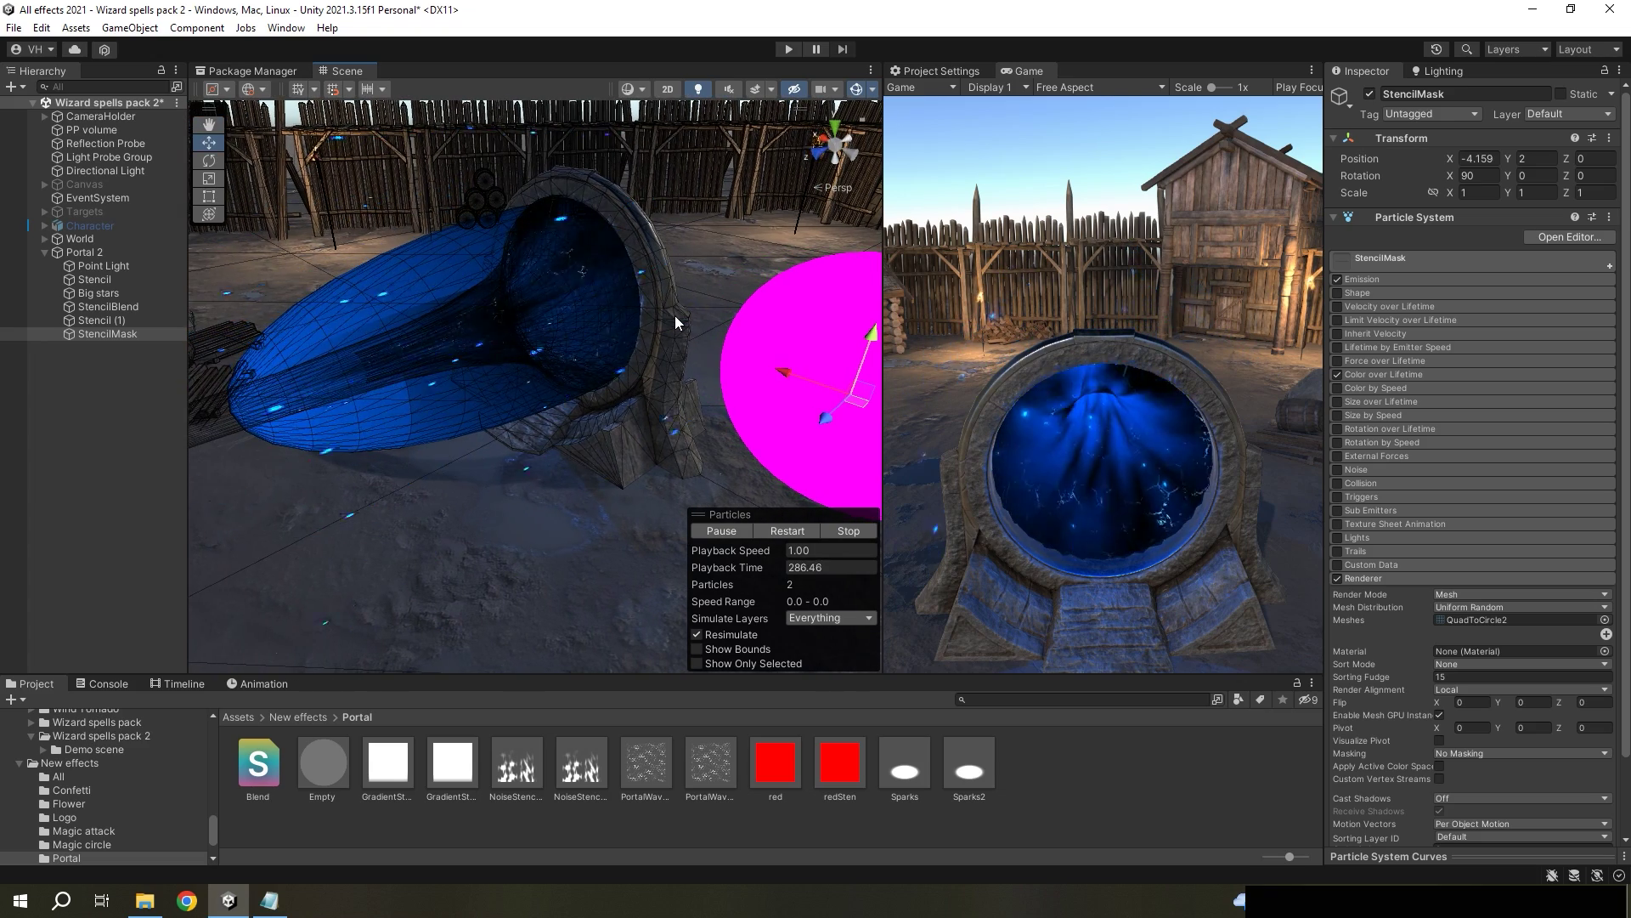
{"action": "left_click_drag", "start_coordinate": [827, 294], "coordinate": [807, 304], "text": "alt"}
{"action": "left_click", "coordinate": [807, 304]}
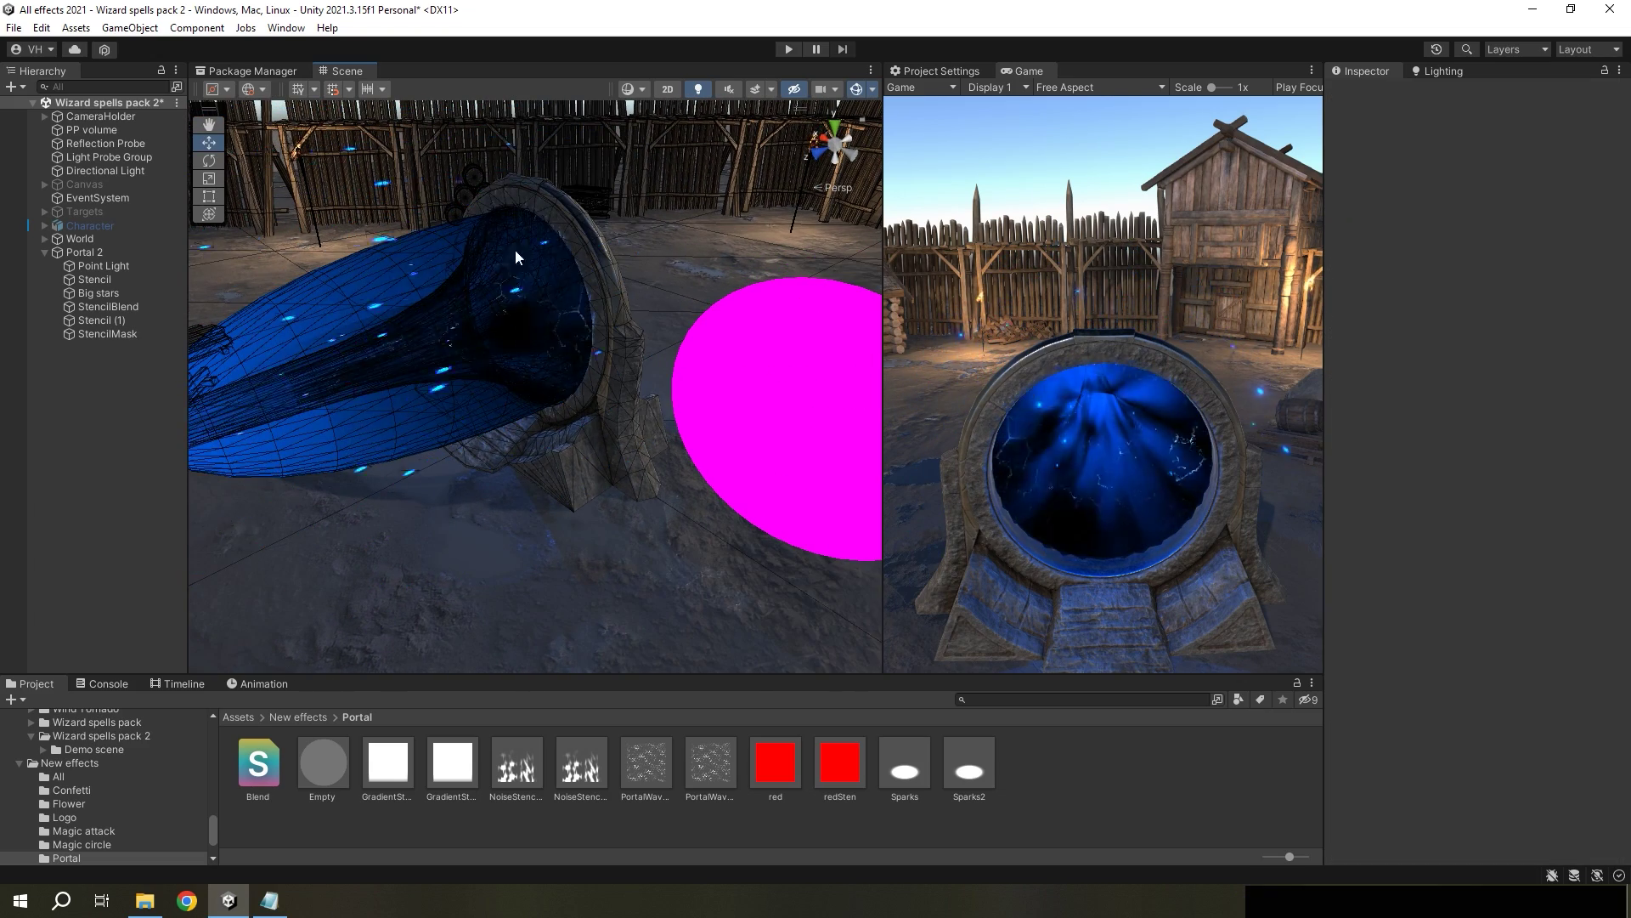
Step: Set the scene view's draw mode to Shaded and view the portal from its front side
{"action": "left_click", "coordinate": [643, 89]}
{"action": "left_click", "coordinate": [644, 119]}
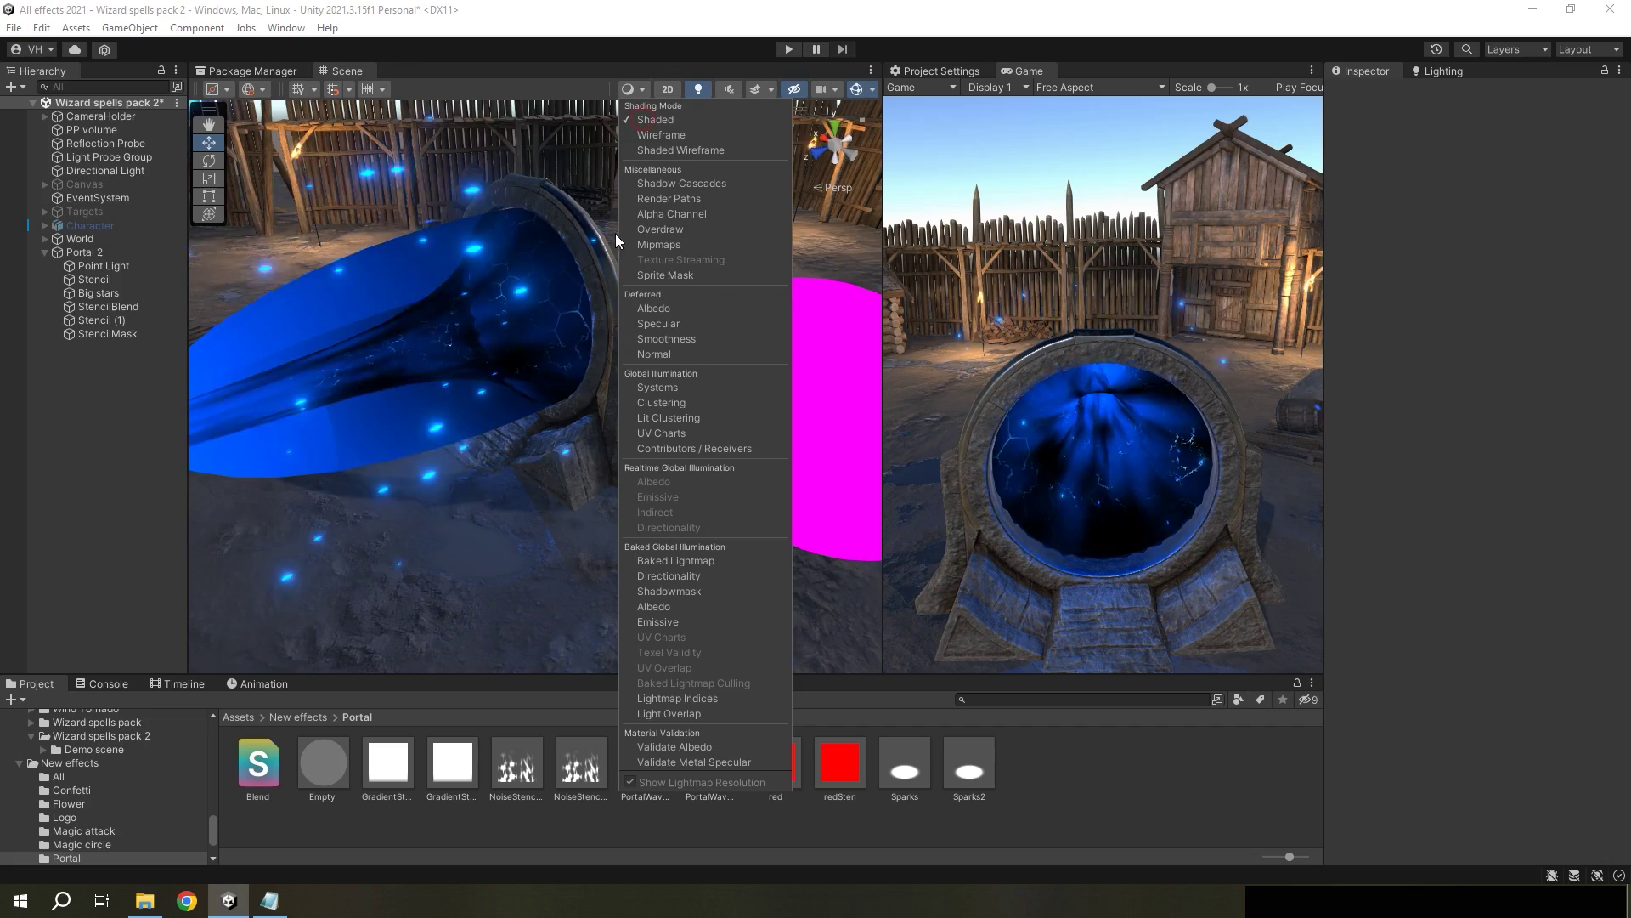
{"action": "key", "text": "d"}
{"action": "mouse_move", "coordinate": [466, 263]}
{"action": "right_mouse_down"}
{"action": "mouse_move", "coordinate": [218, 294]}
{"action": "mouse_move", "coordinate": [1356, 198]}
{"action": "mouse_move", "coordinate": [1296, 201]}
{"action": "right_mouse_up"}
{"action": "key", "text": "d"}
{"action": "right_click_drag", "start_coordinate": [727, 325], "coordinate": [589, 340]}
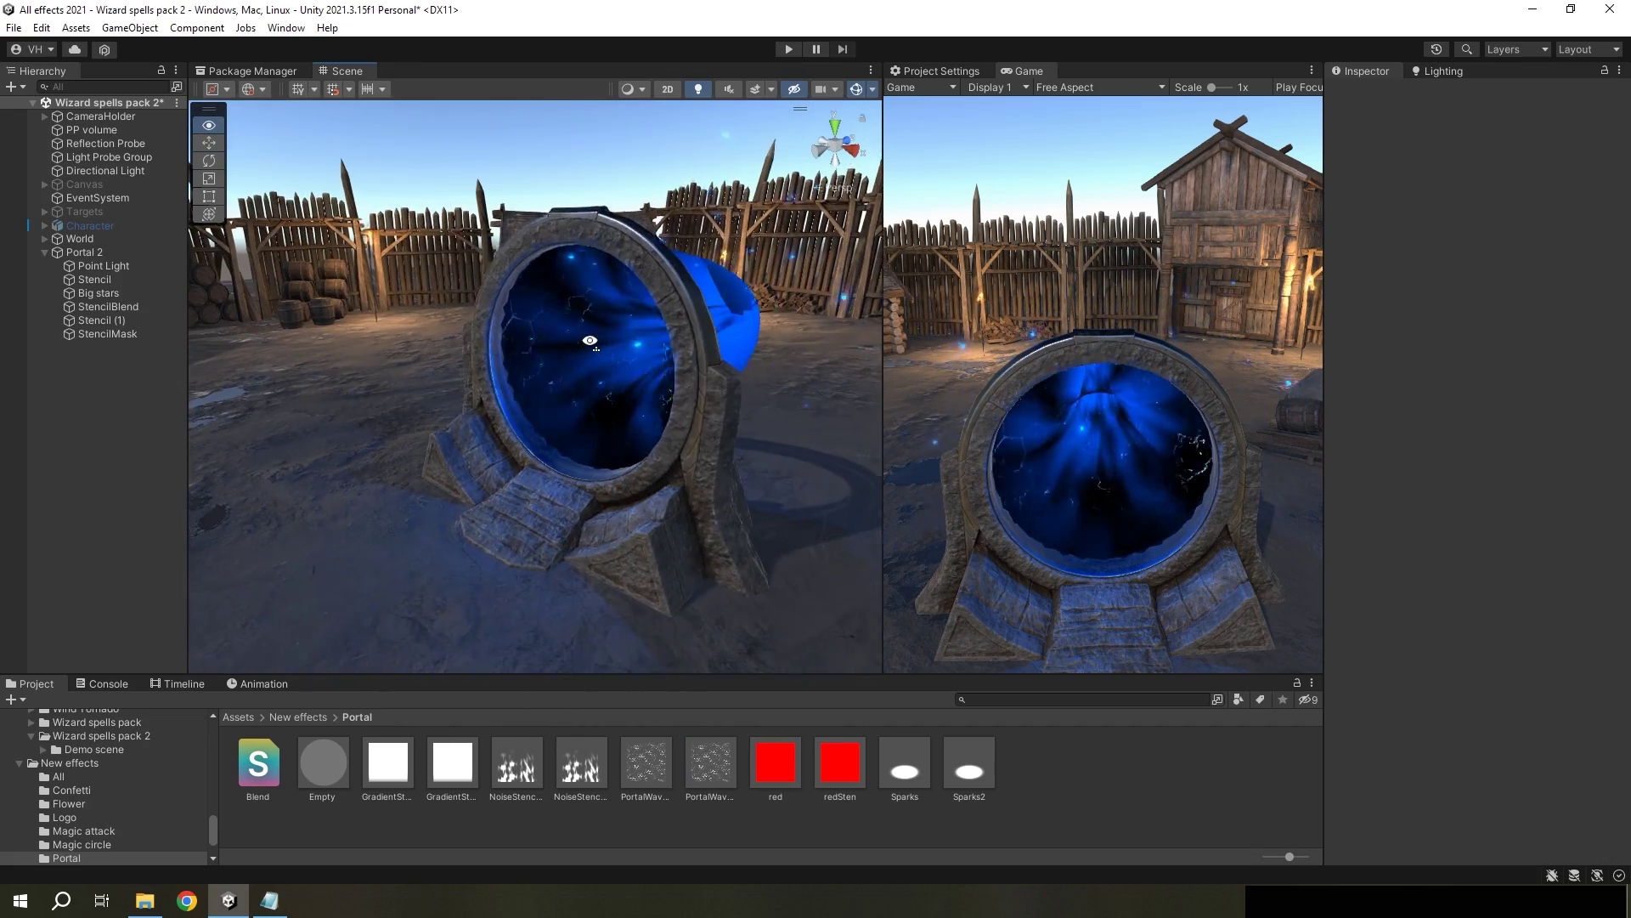
{"action": "left_click_drag", "start_coordinate": [589, 342], "coordinate": [585, 374], "text": "alt"}
Step: Show the Blend shader in File Explorer and open Blend.shader in Notepad without making Notepad the default for .shader files
{"action": "right_click", "coordinate": [260, 765]}
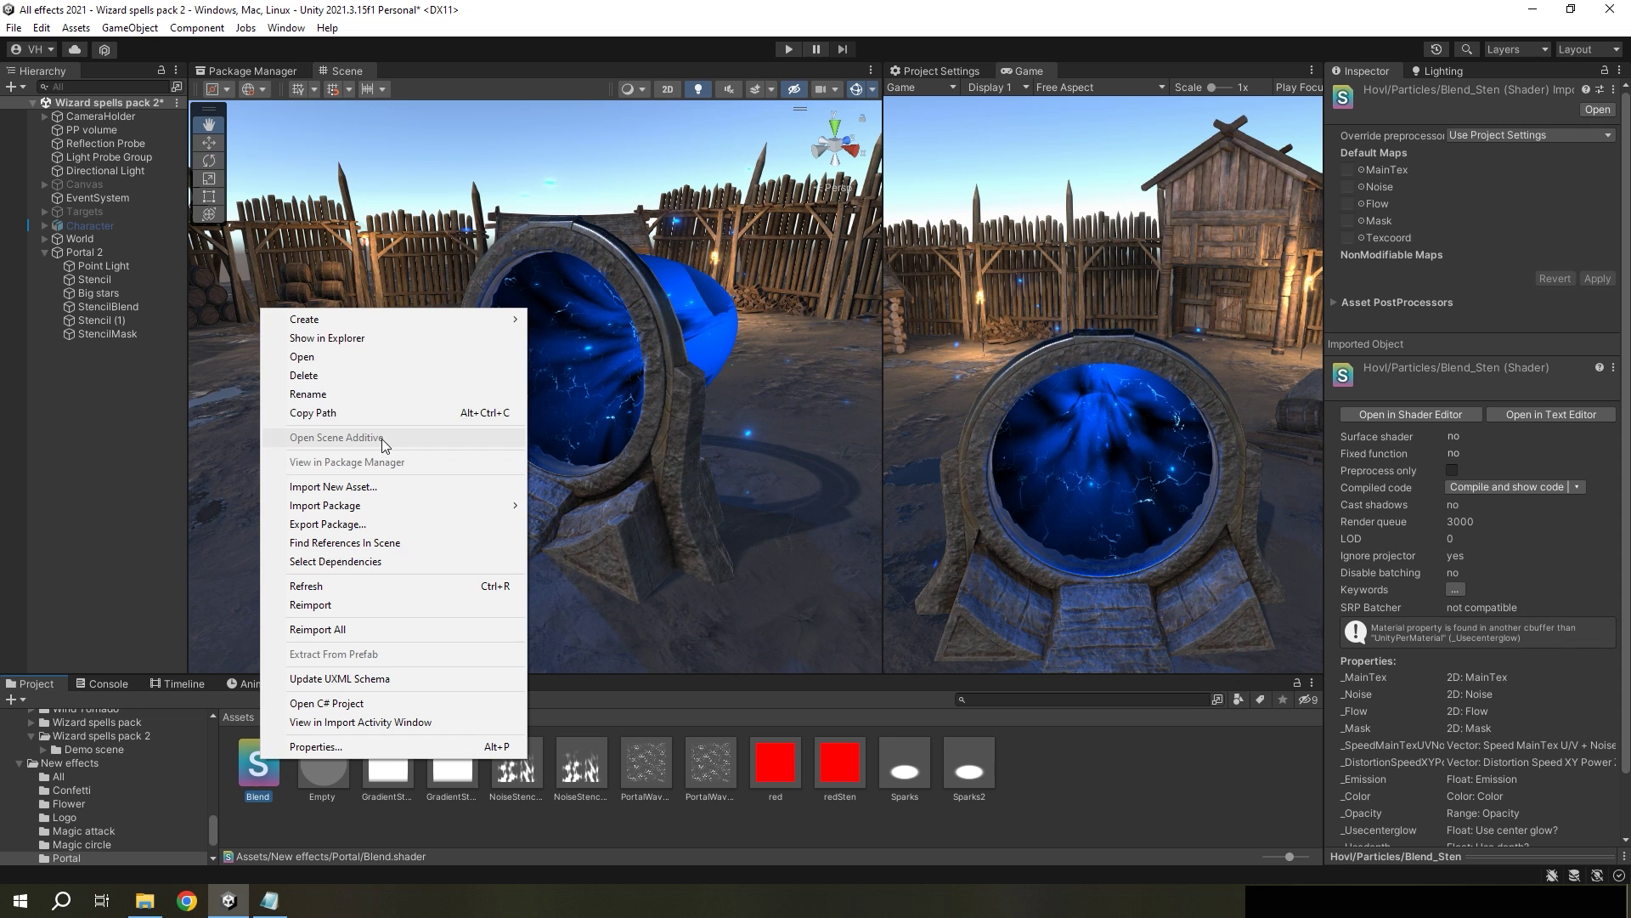
{"action": "left_click", "coordinate": [337, 338]}
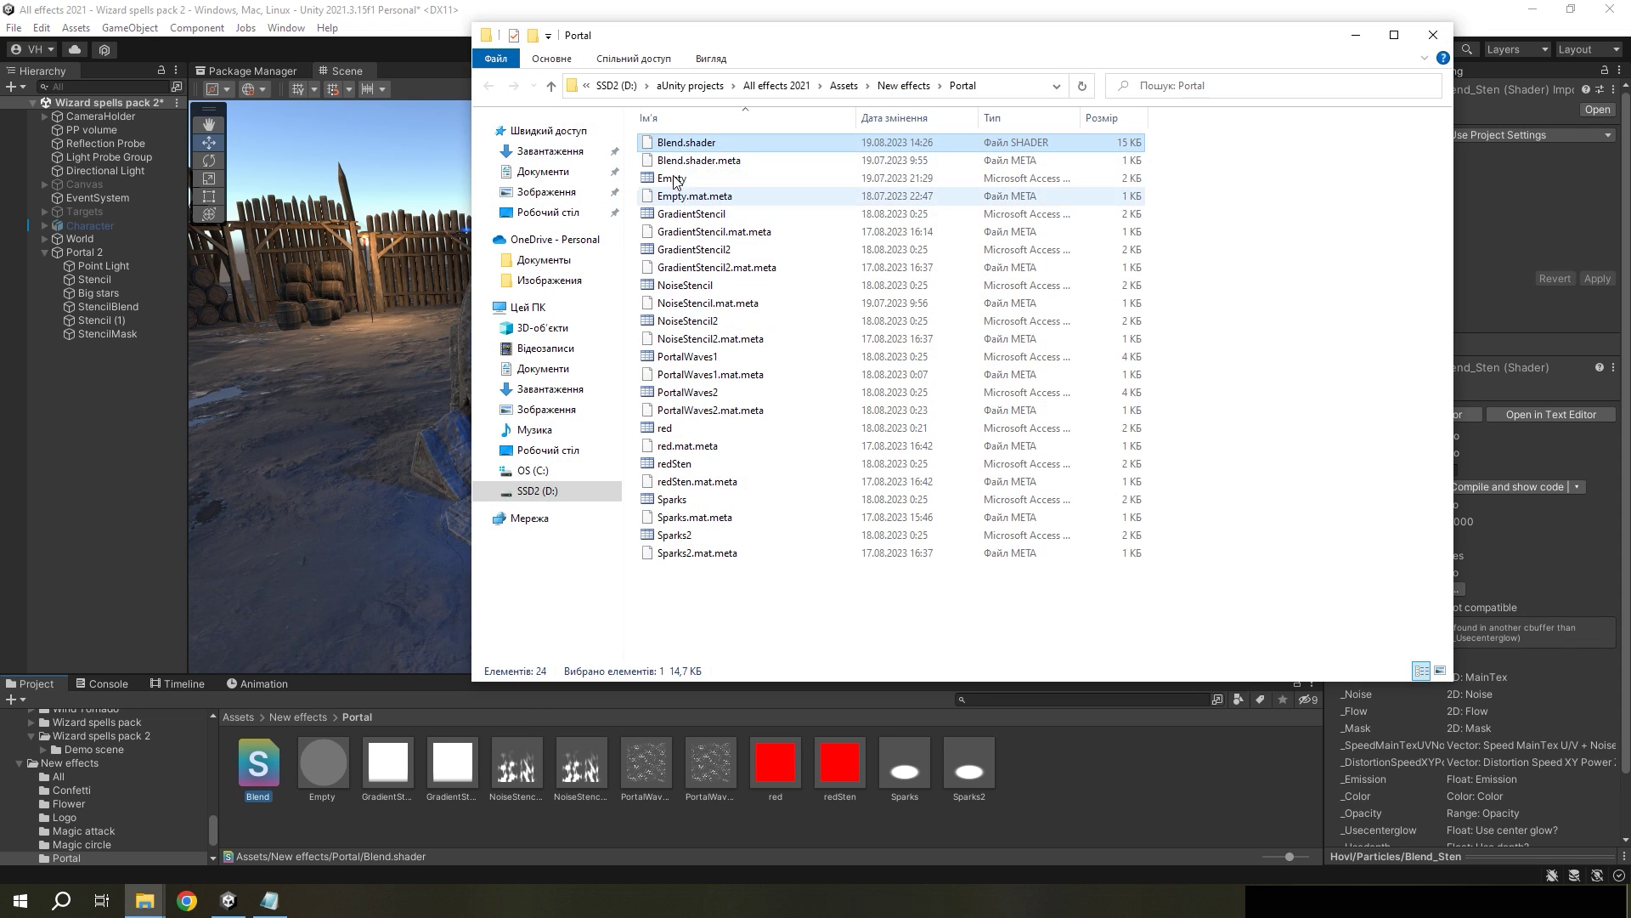
{"action": "right_click", "coordinate": [686, 146]}
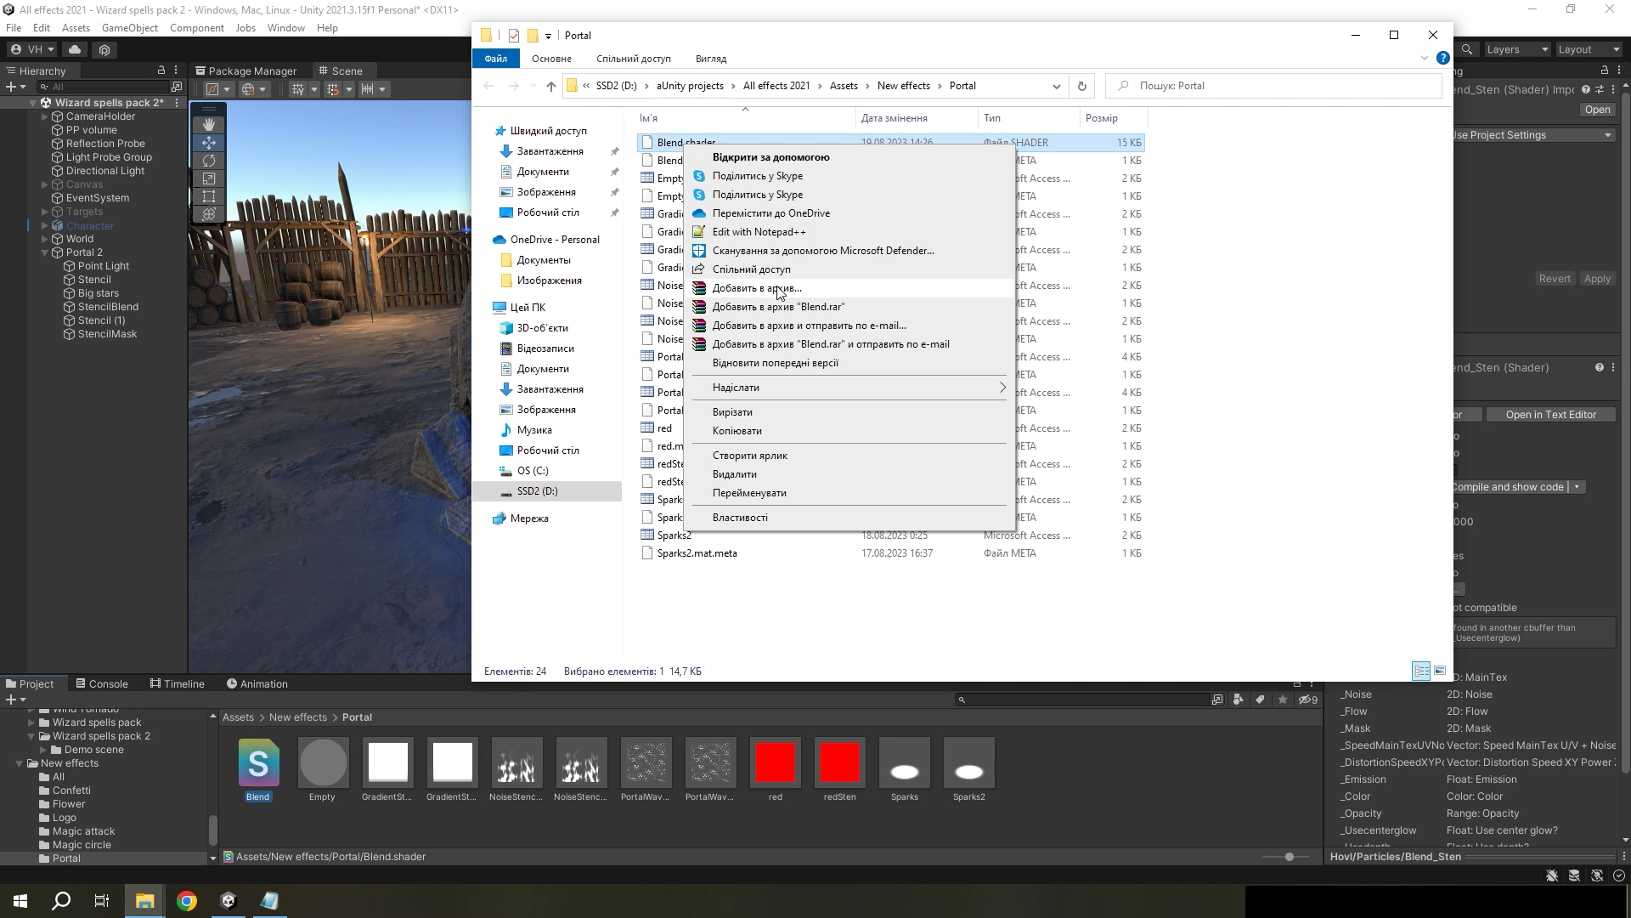
{"action": "left_click", "coordinate": [767, 157]}
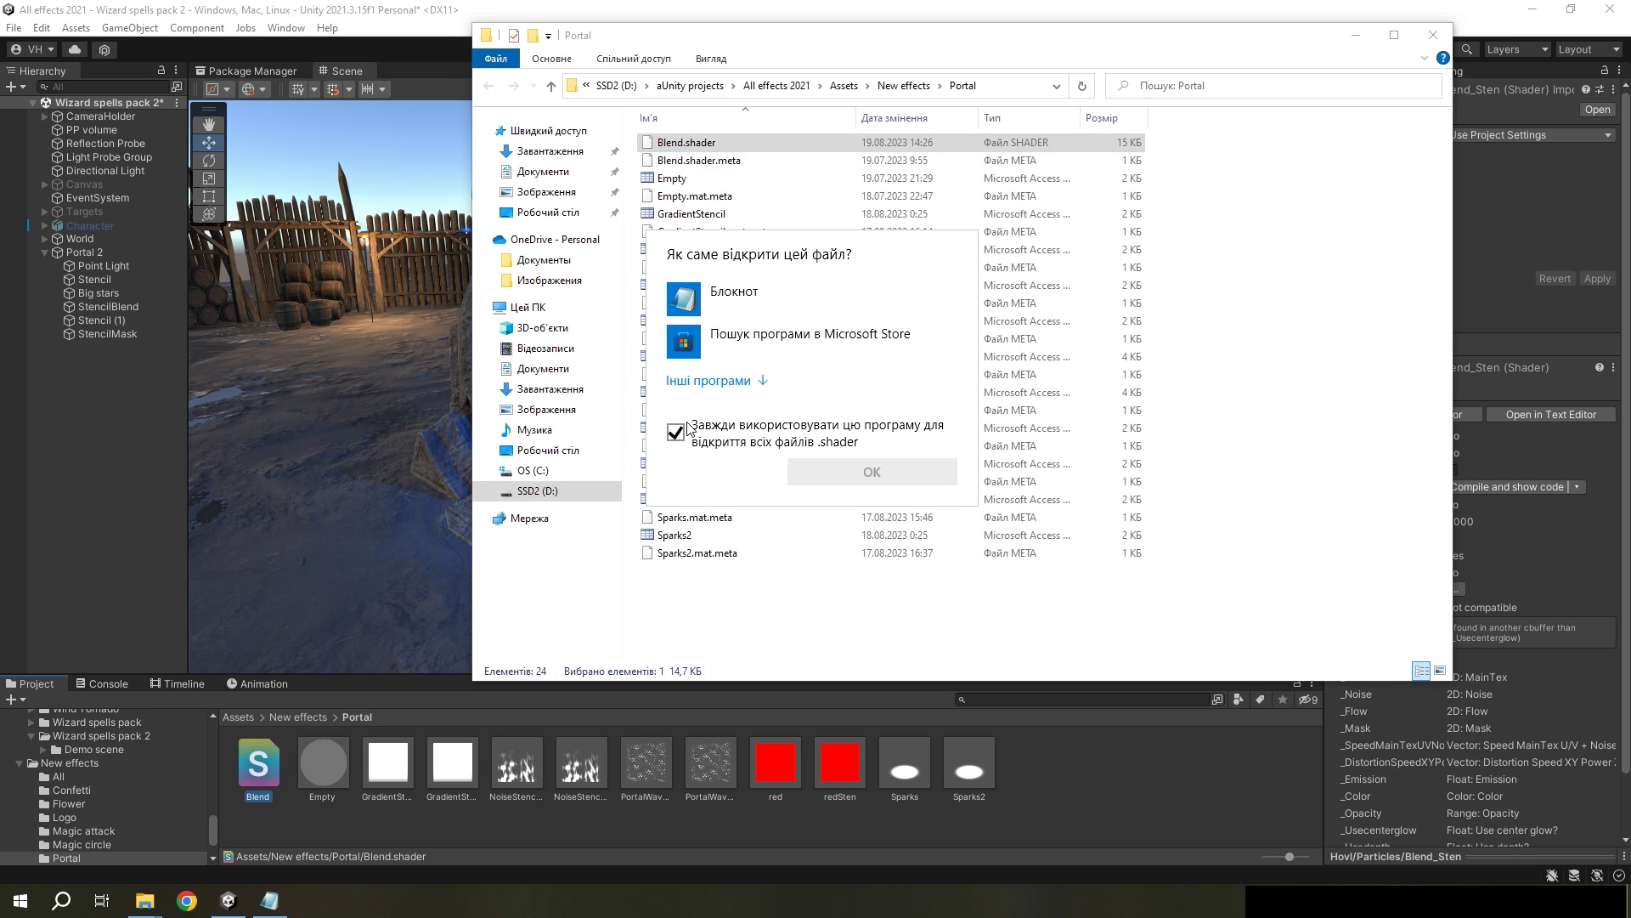
{"action": "left_click", "coordinate": [675, 433]}
{"action": "left_click", "coordinate": [734, 297]}
{"action": "left_click", "coordinate": [831, 472]}
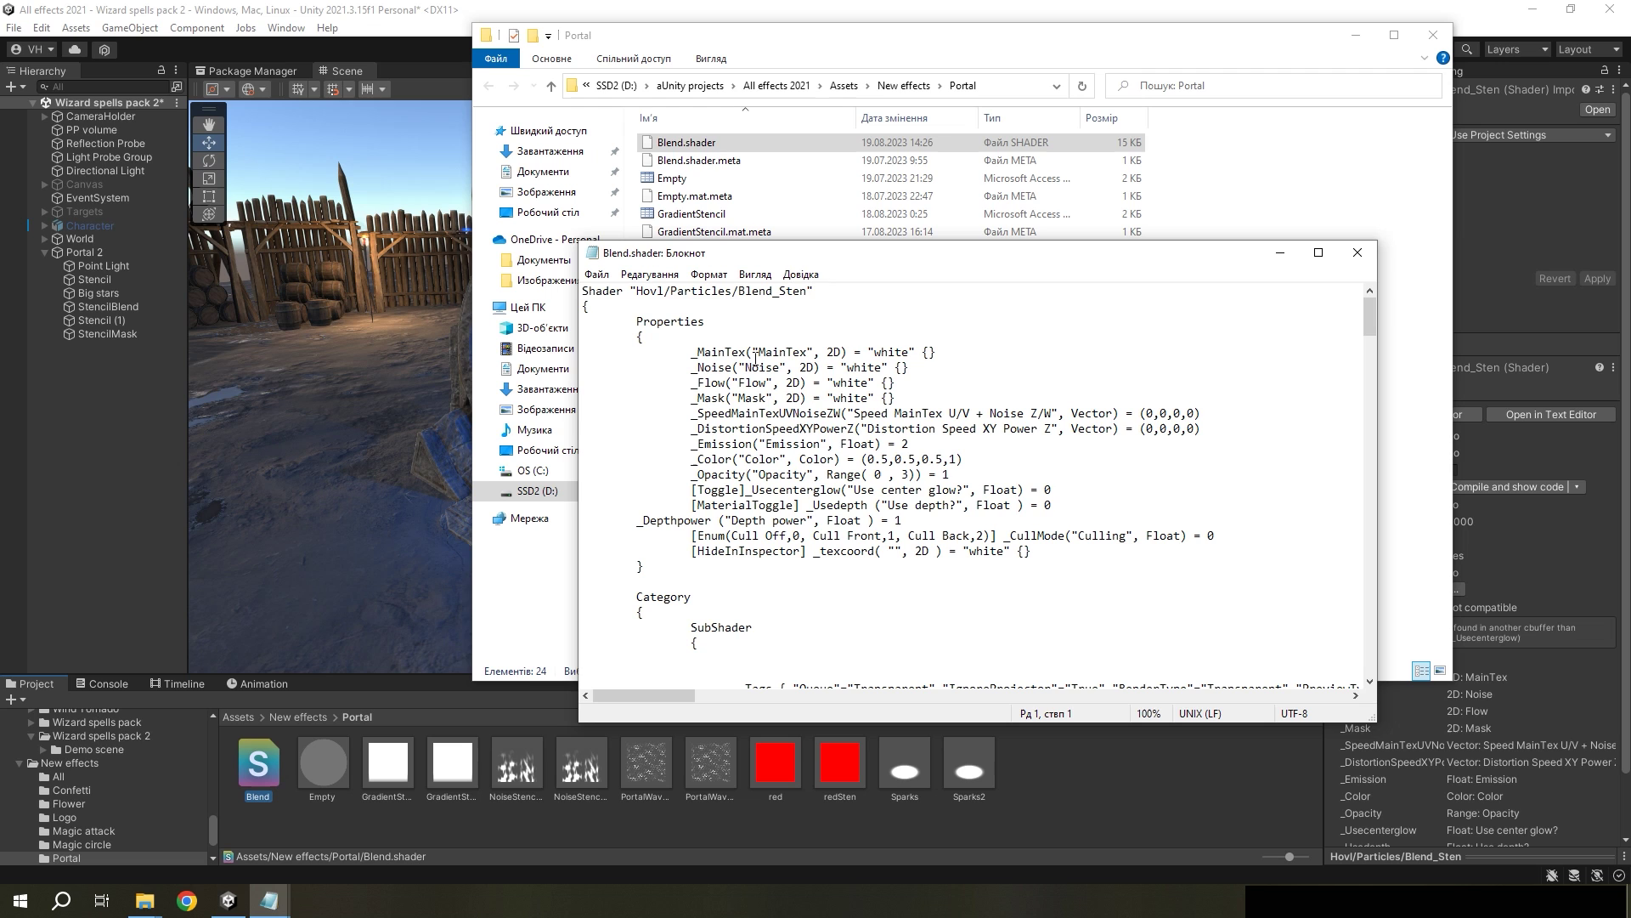
Step: Copy the ZTest Always and Stencil block from StencilMaskExample into Blend.shader's SubShader, above the Tags line
{"action": "scroll", "coordinate": [747, 357], "scroll_direction": "down", "scroll_amount": 6}
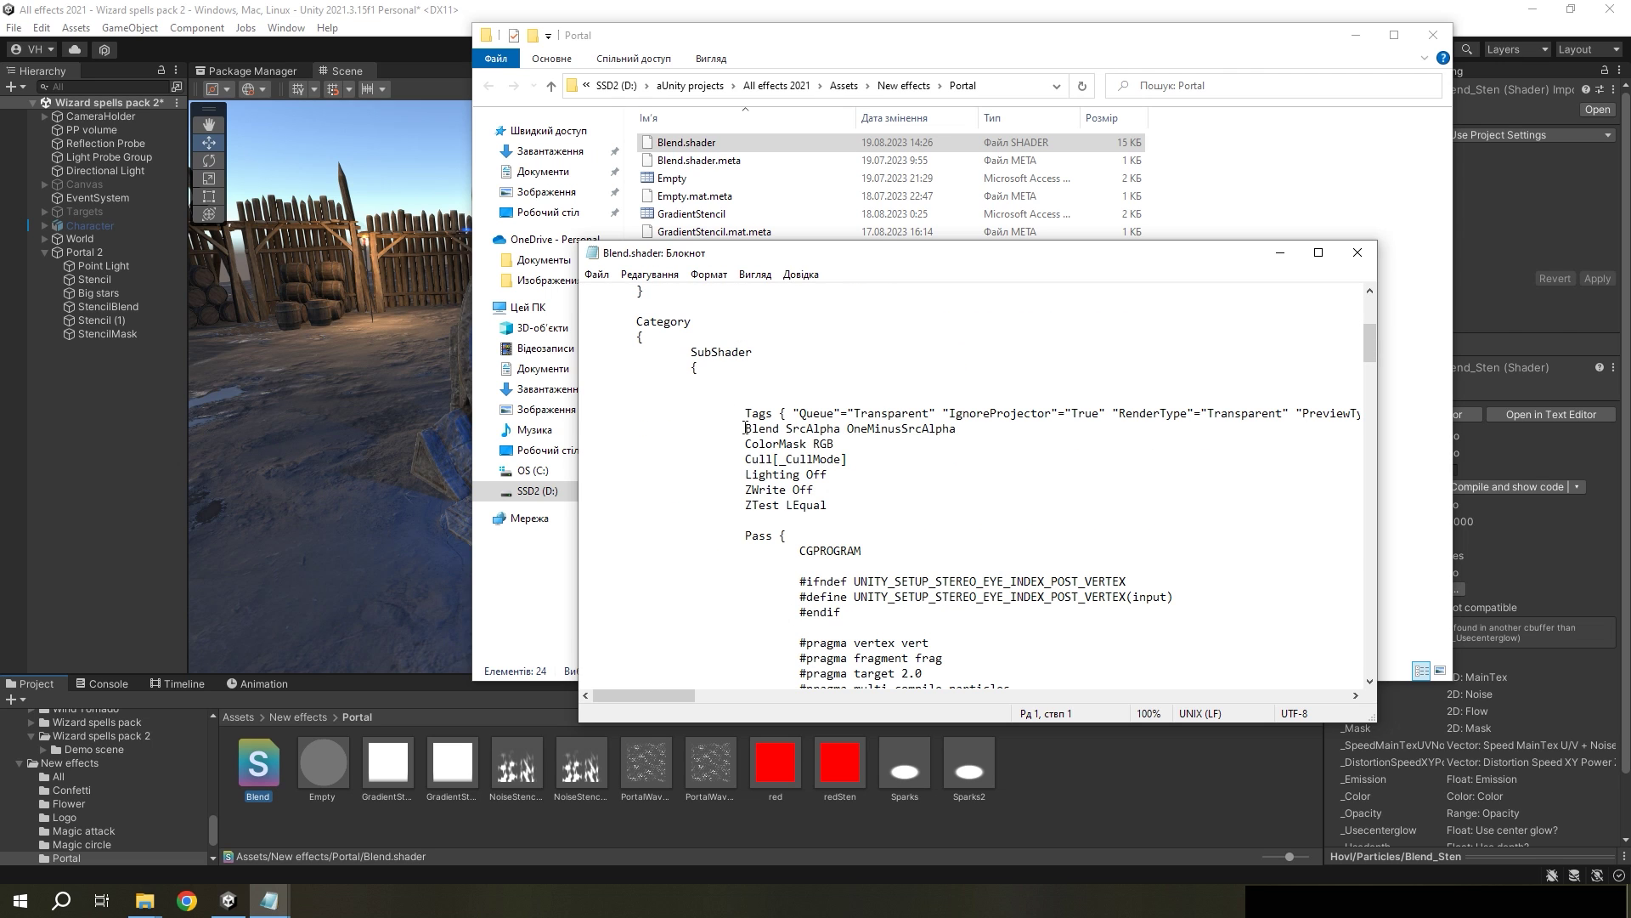
{"action": "mouse_move", "coordinate": [293, 900]}
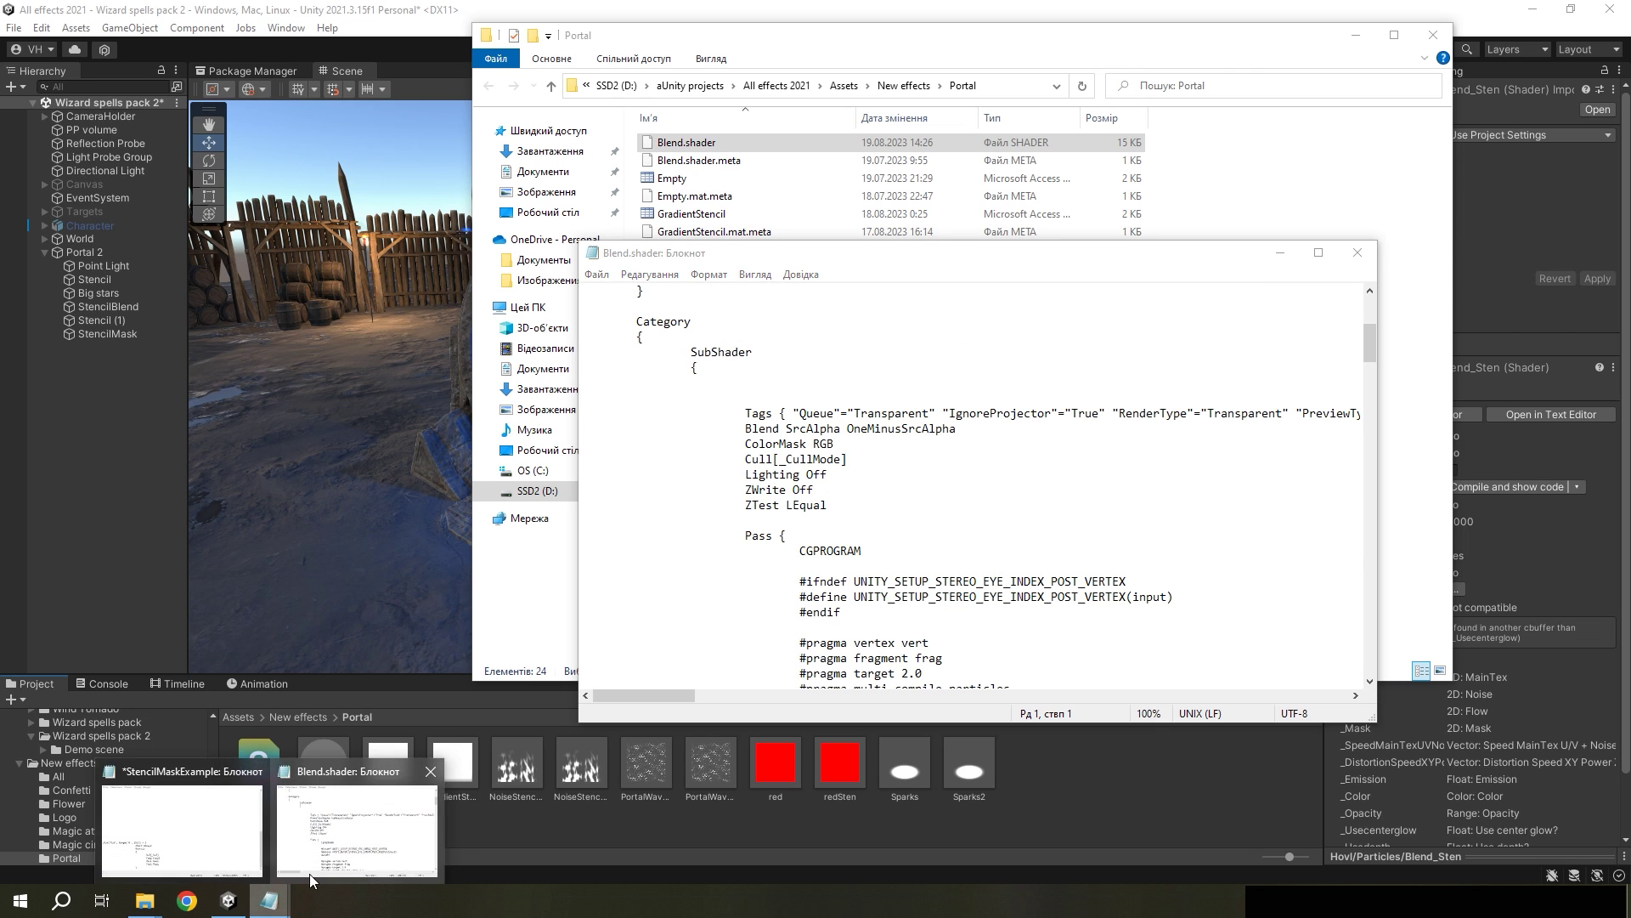
{"action": "left_click", "coordinate": [228, 837]}
{"action": "left_click_drag", "start_coordinate": [779, 677], "coordinate": [518, 568]}
{"action": "key", "text": "ctrl+c"}
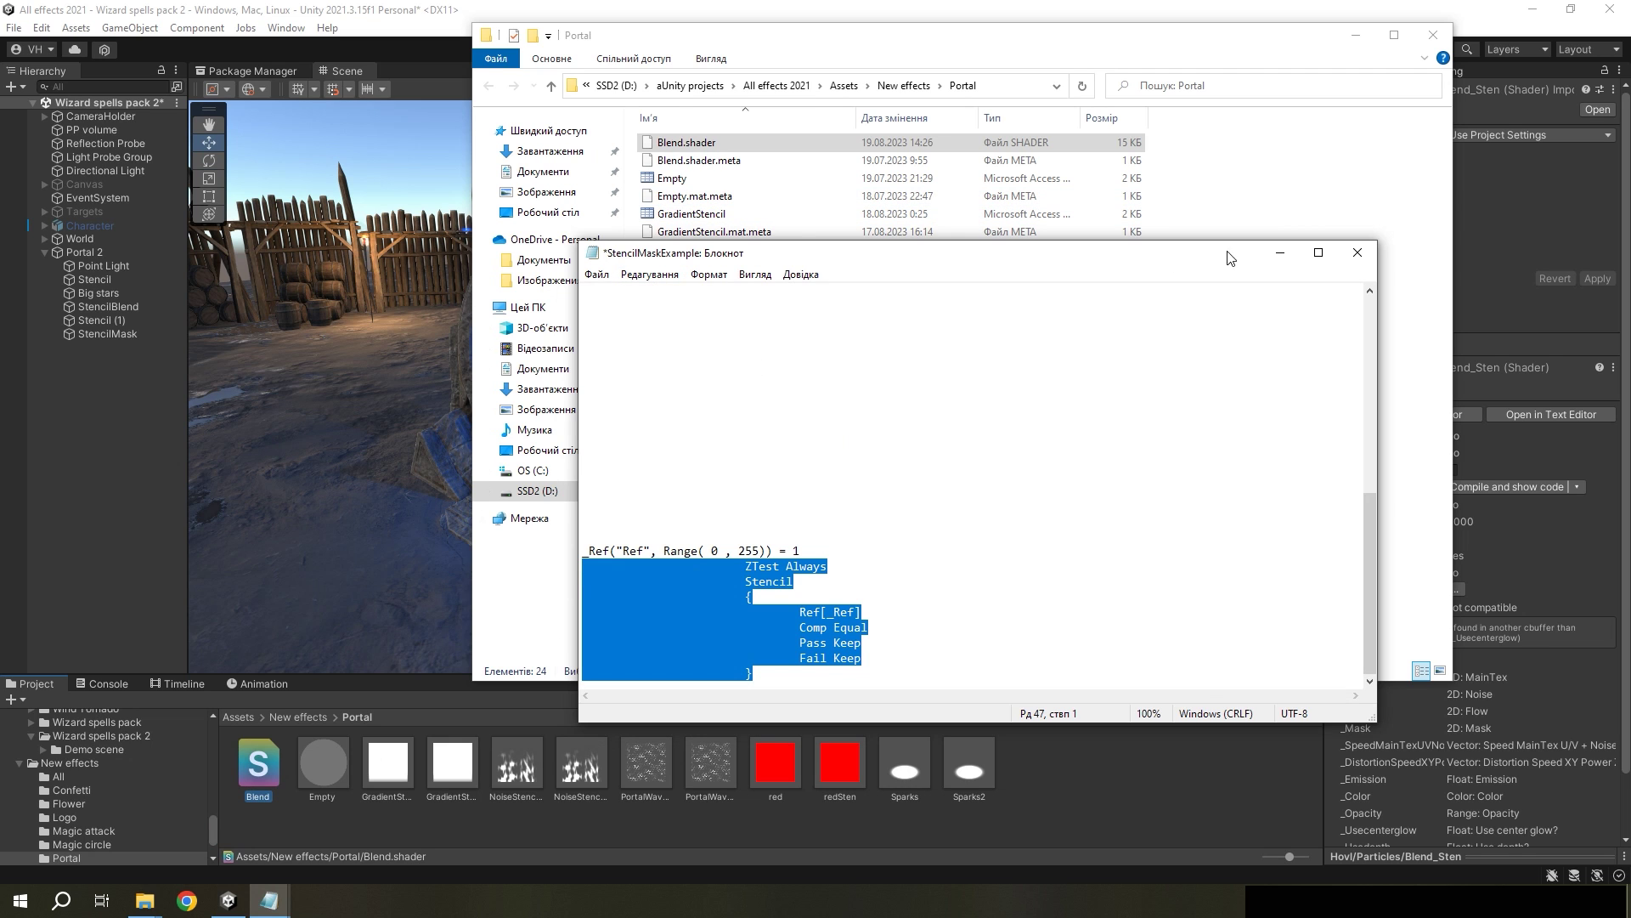
{"action": "left_click", "coordinate": [1280, 253]}
{"action": "key", "text": "ctrl+v"}
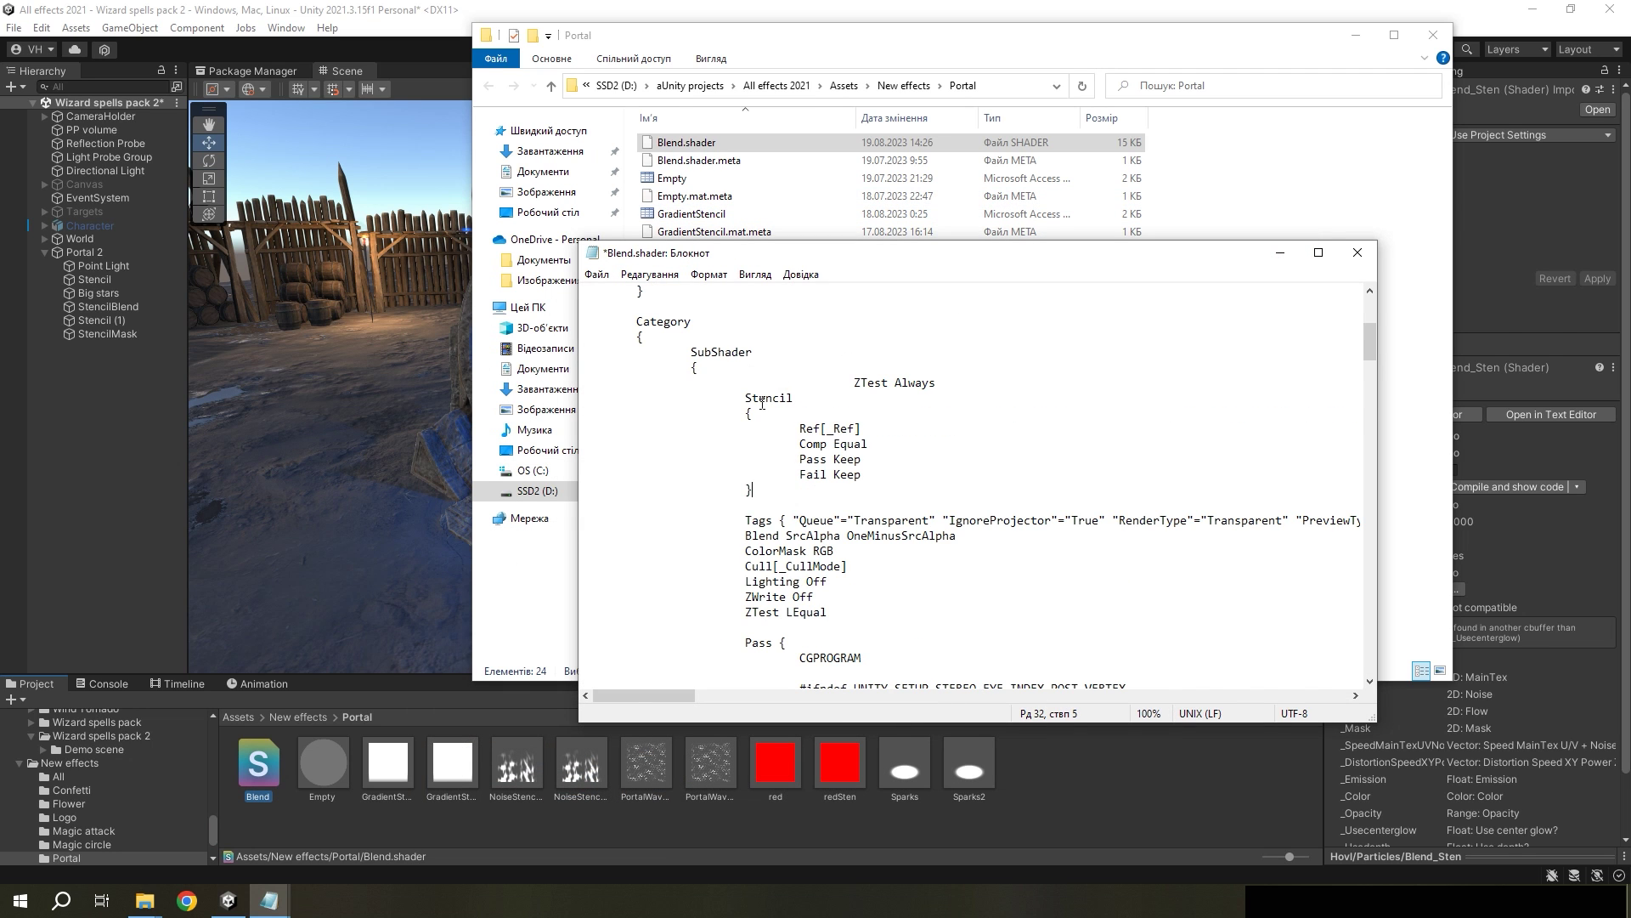
Step: Copy the line _Ref("Ref", Range( 0 , 255)) = 1 from StencilMaskExample into Blend.shader's Properties, below the _texcoord line
{"action": "scroll", "coordinate": [843, 380], "scroll_direction": "up", "scroll_amount": 5}
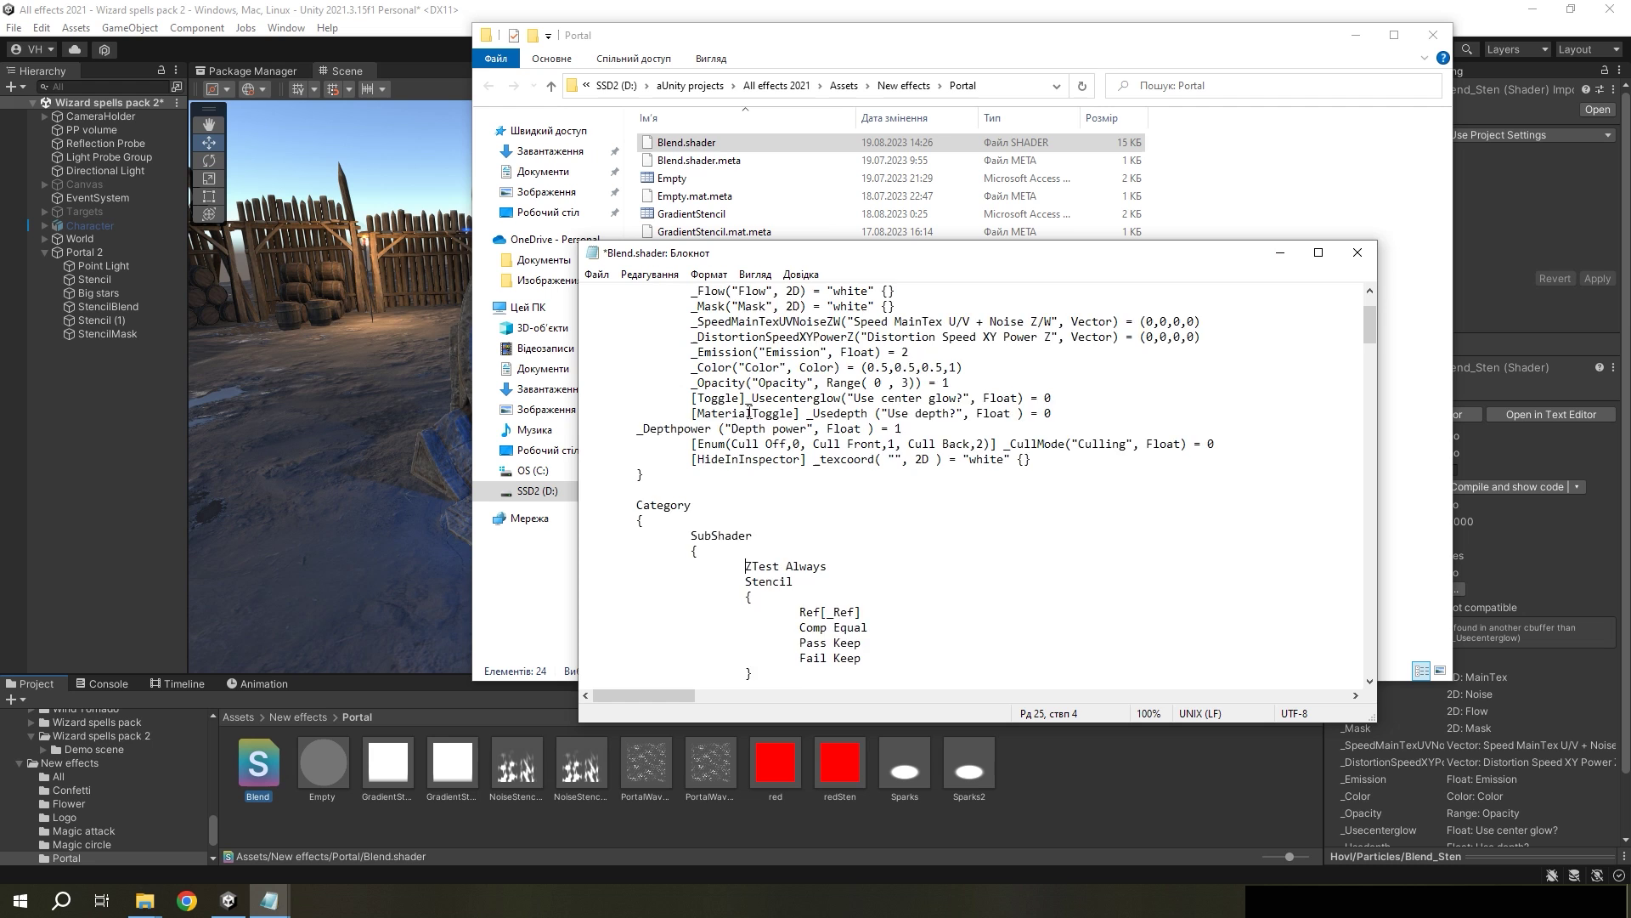
{"action": "mouse_move", "coordinate": [280, 899]}
{"action": "left_click", "coordinate": [328, 872]}
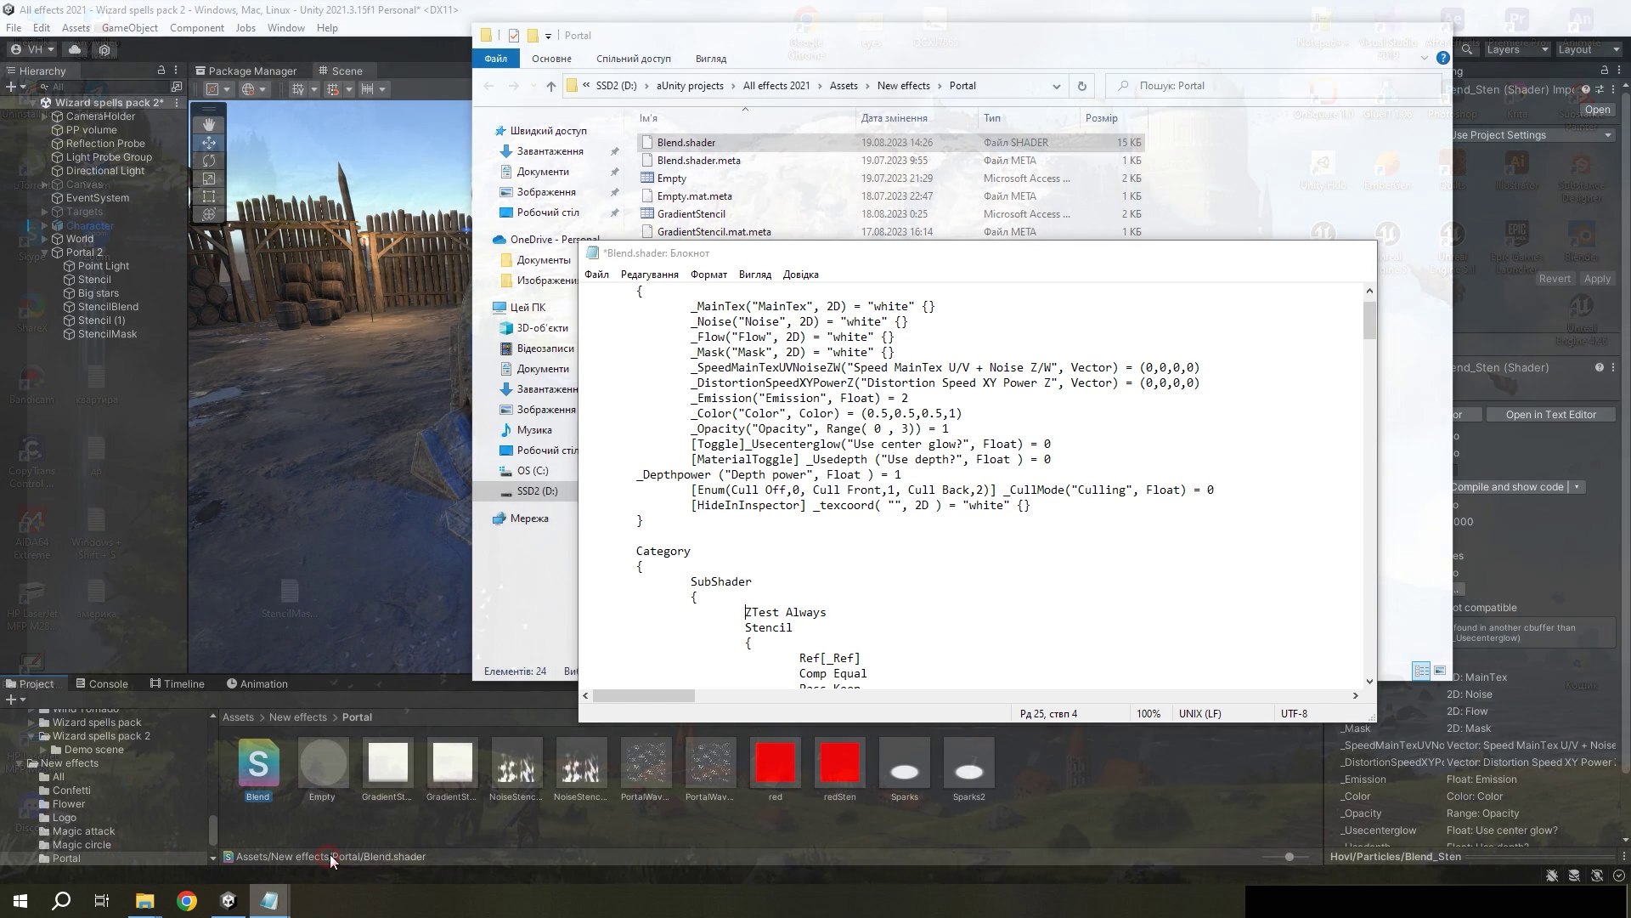
{"action": "left_click", "coordinate": [182, 829]}
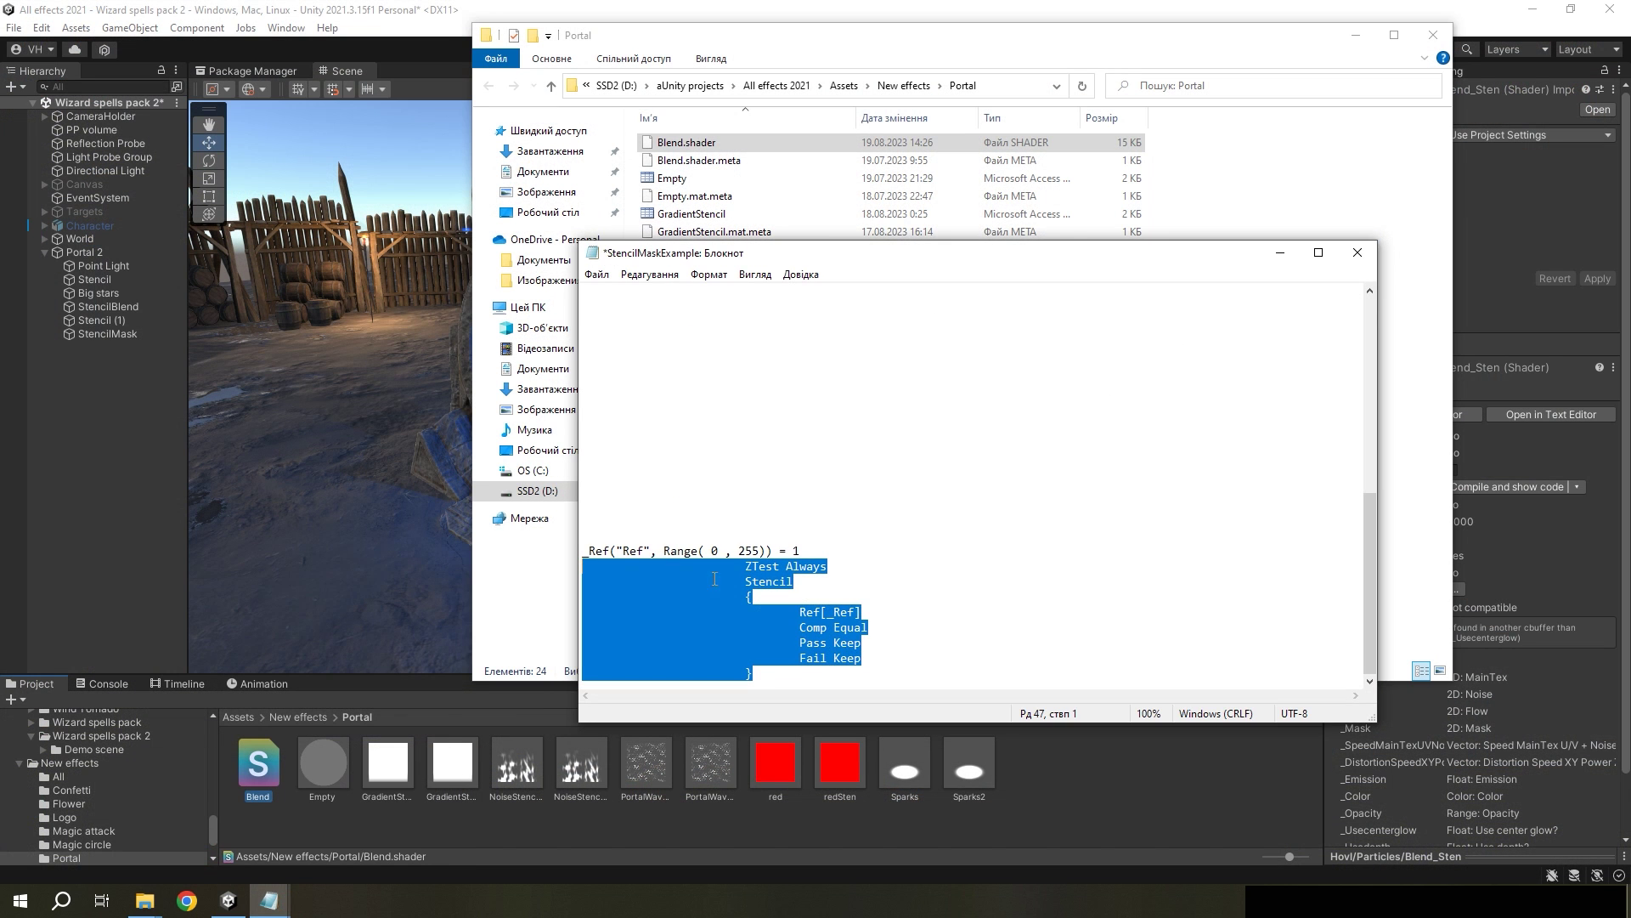
{"action": "left_click_drag", "start_coordinate": [807, 545], "coordinate": [581, 553]}
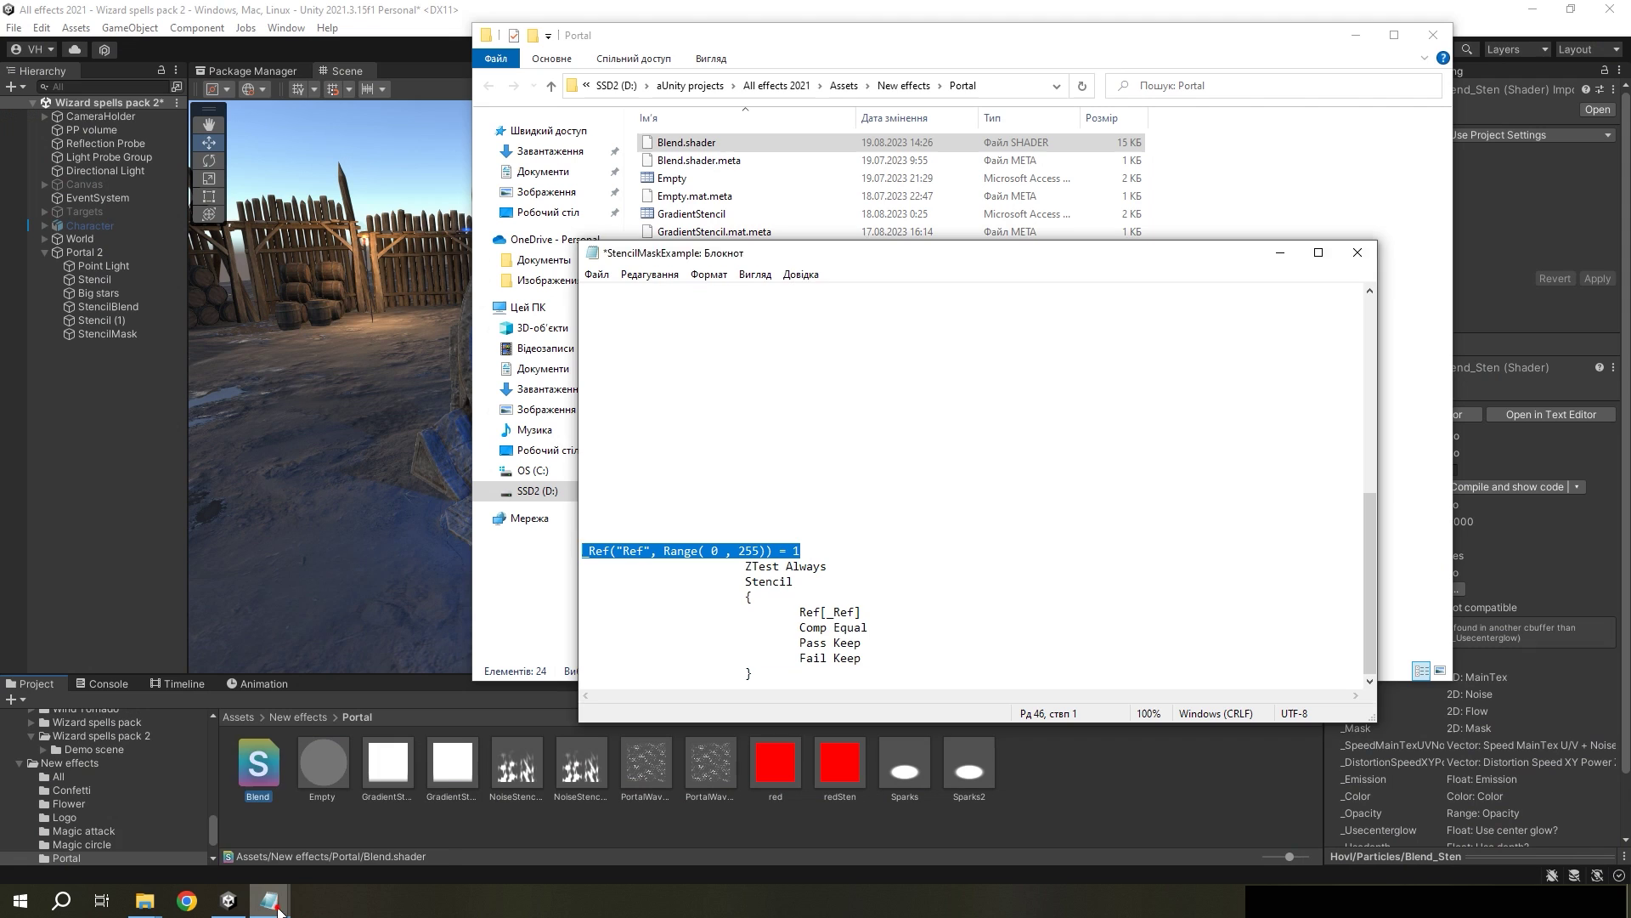
{"action": "mouse_move", "coordinate": [279, 909]}
{"action": "left_click", "coordinate": [361, 833]}
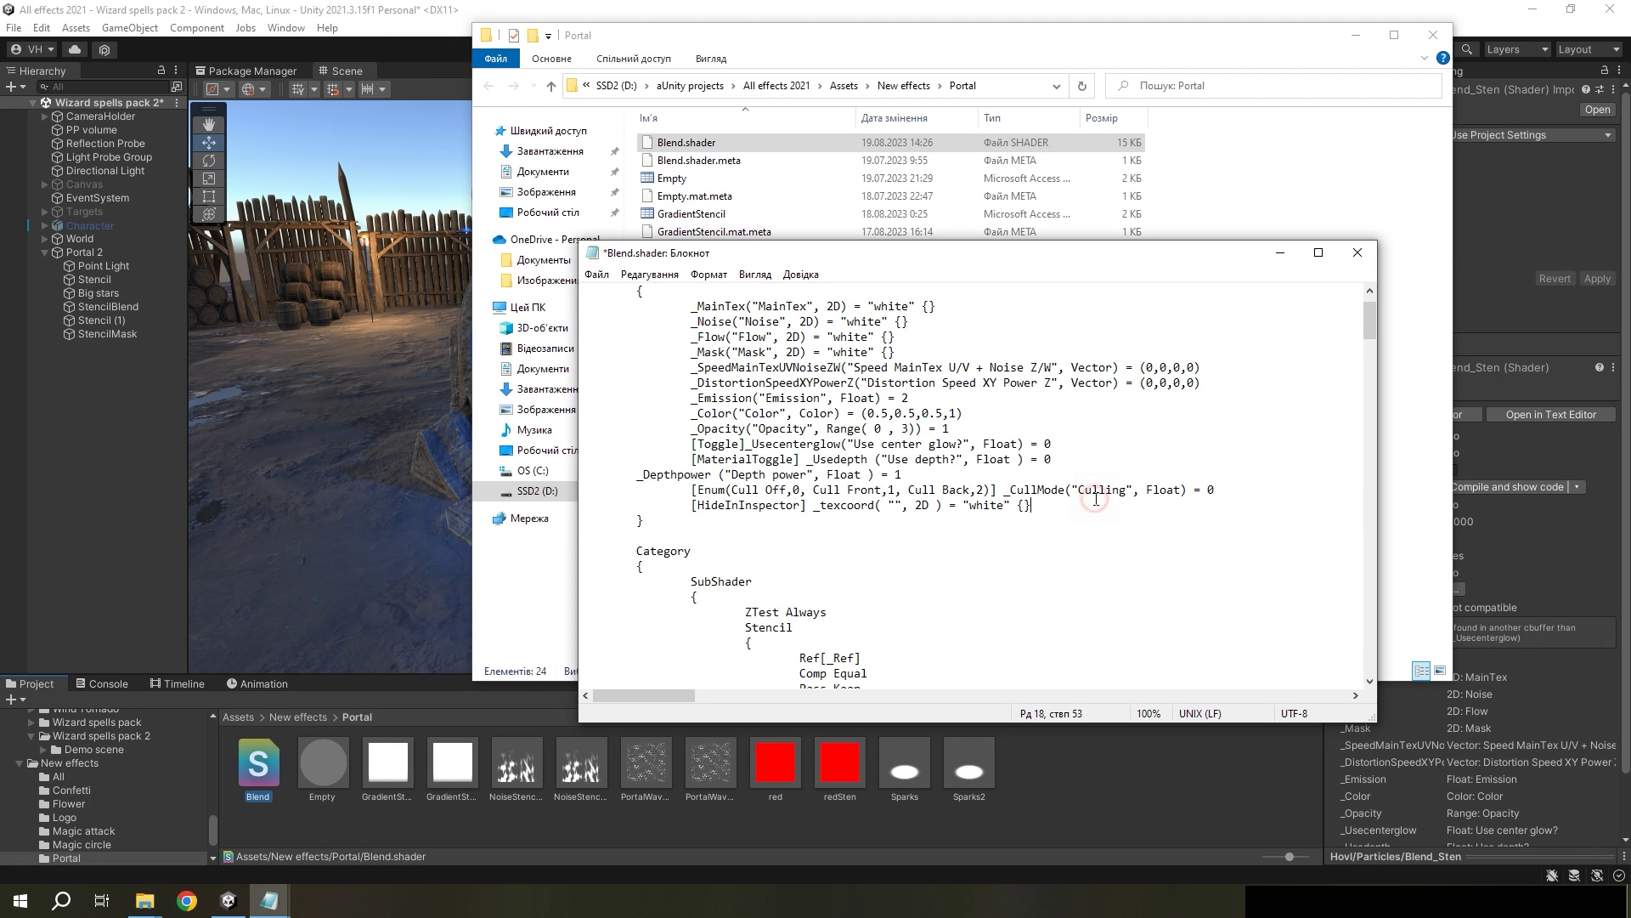
{"action": "key", "text": "Return"}
{"action": "scroll", "coordinate": [903, 448], "scroll_direction": "up", "scroll_amount": 1}
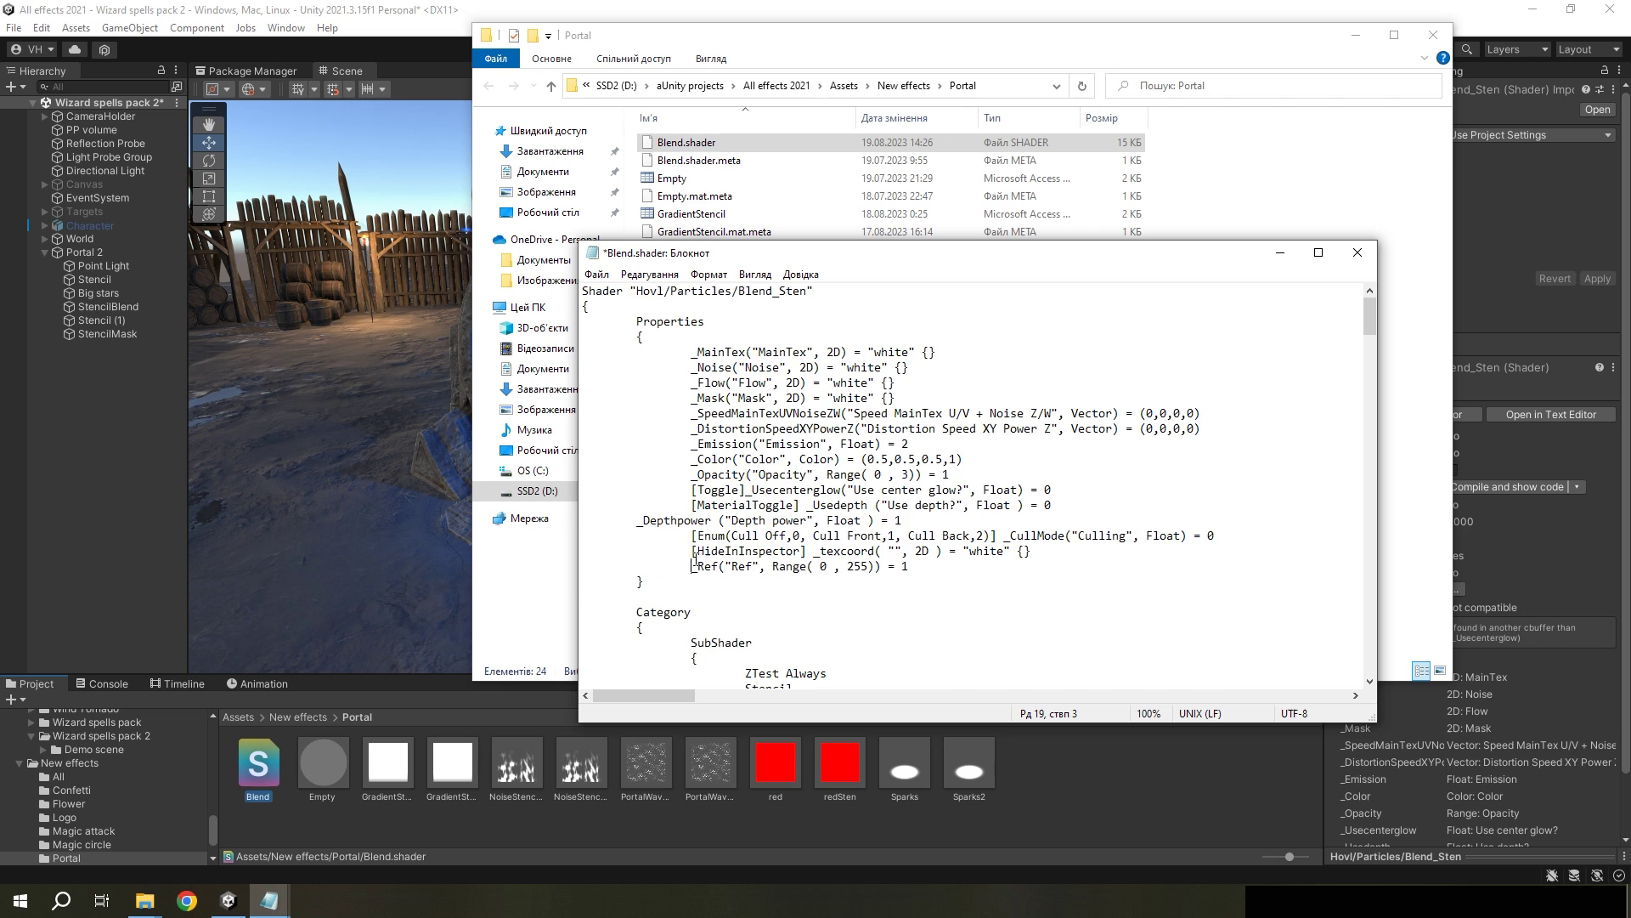
Step: Save the edited Blend.shader and switch back to Unity to reimport it
{"action": "scroll", "coordinate": [693, 558], "scroll_direction": "down", "scroll_amount": 3}
{"action": "scroll", "coordinate": [720, 343], "scroll_direction": "up", "scroll_amount": 3}
{"action": "left_click", "coordinate": [596, 274]}
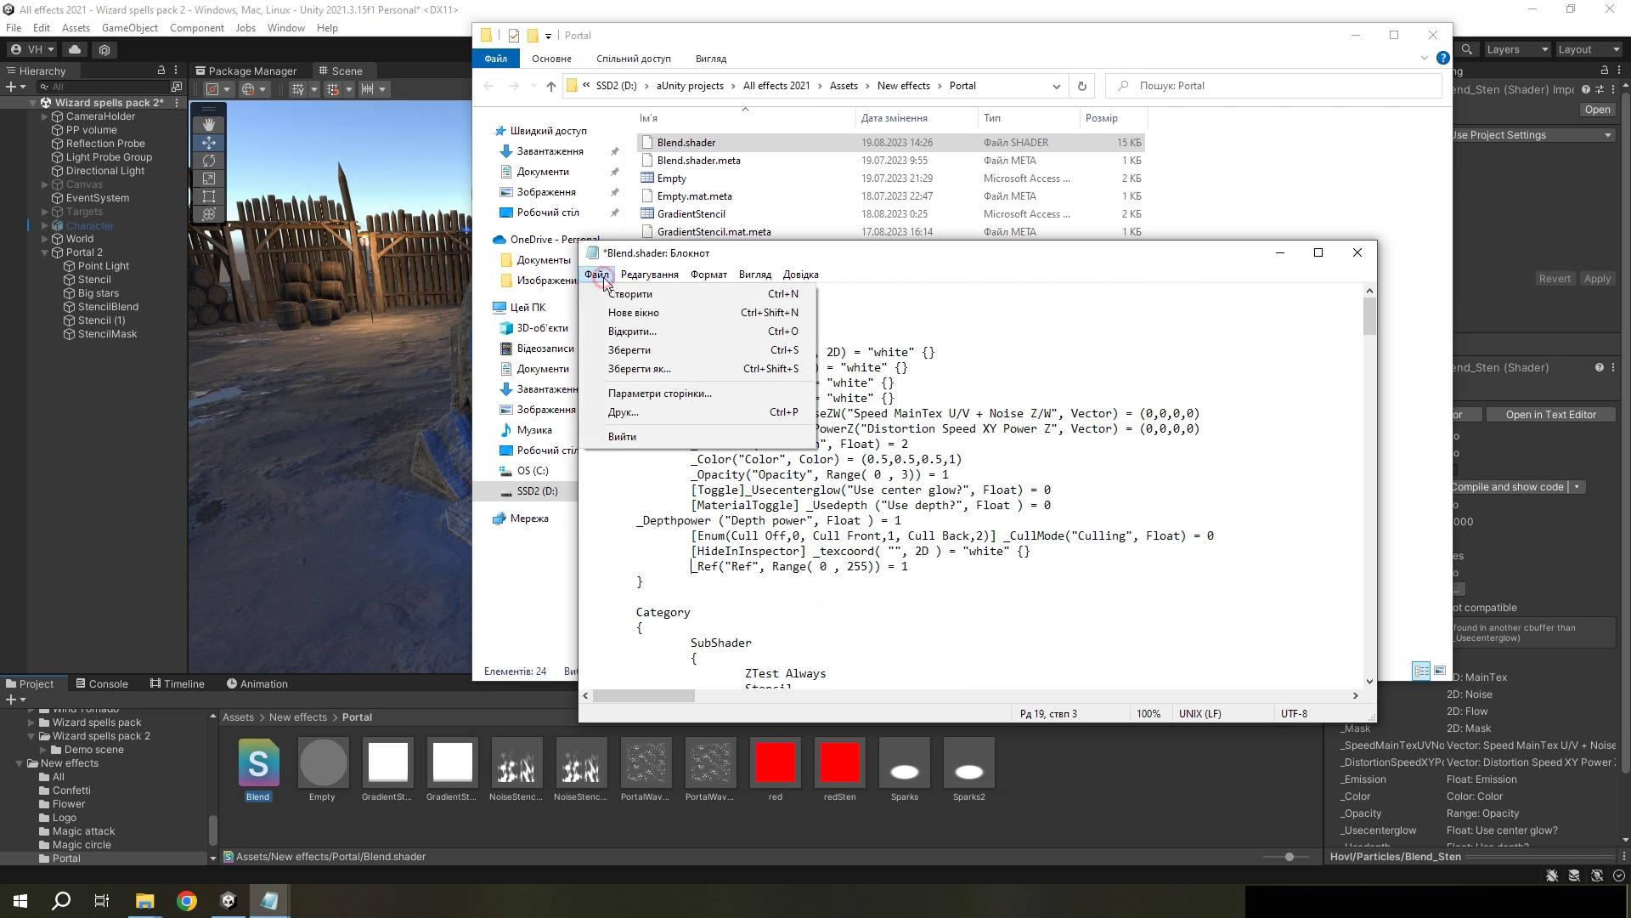
{"action": "left_click", "coordinate": [620, 348]}
{"action": "left_click", "coordinate": [347, 812]}
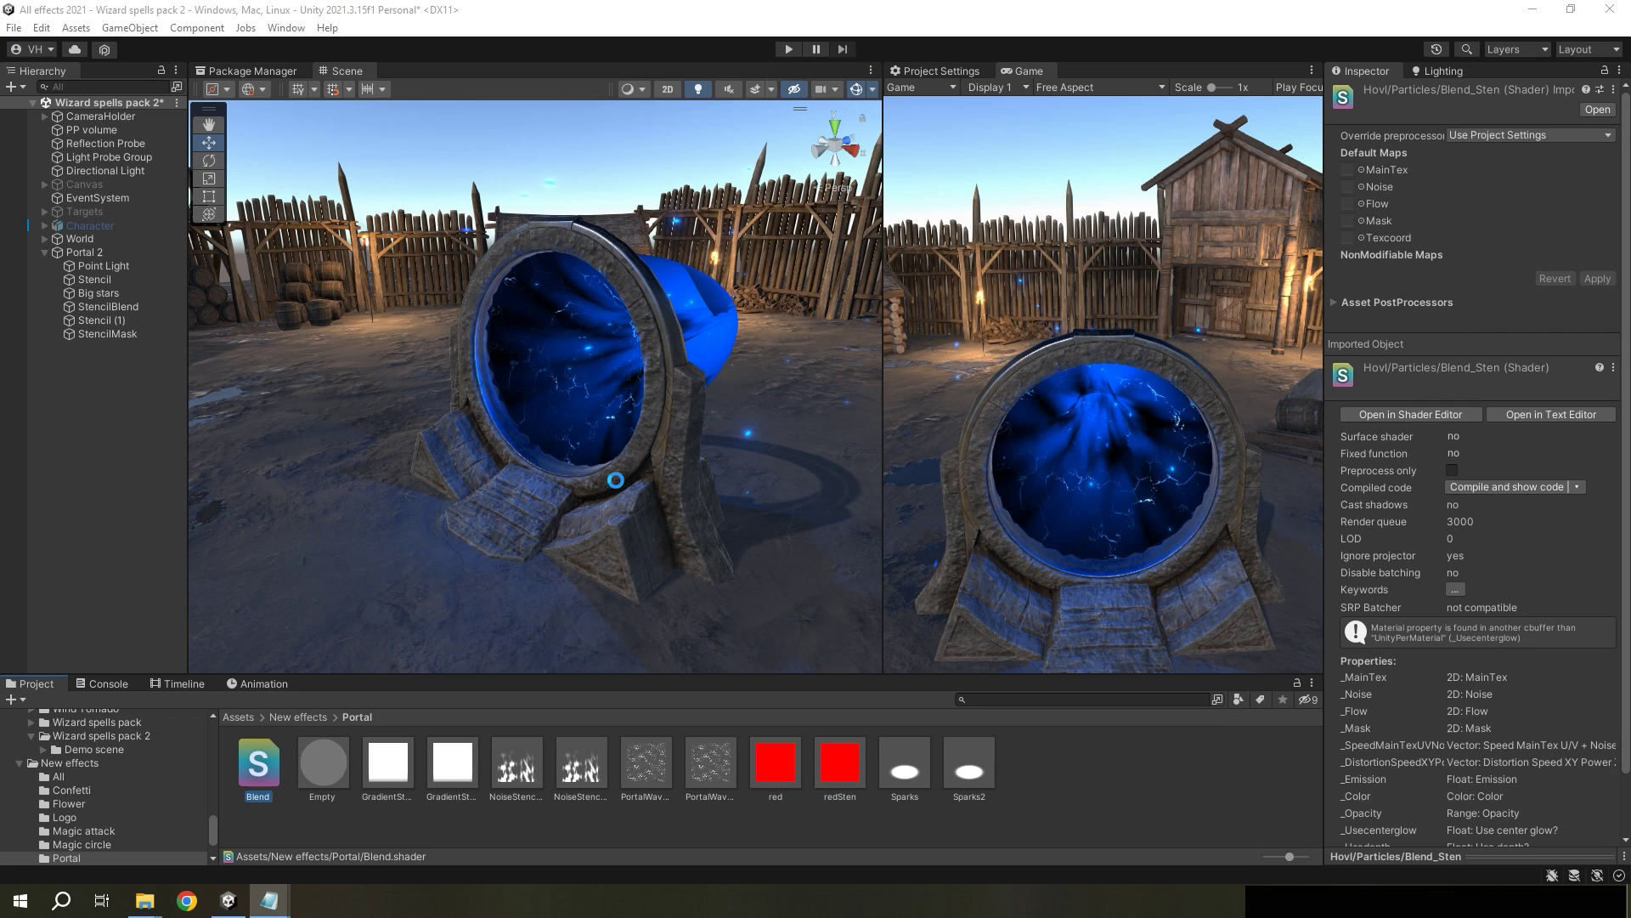
Step: Inspect the portal from several angles, including in Shaded Wireframe draw mode, and return the scene view to Shaded
{"action": "right_click_drag", "start_coordinate": [651, 372], "coordinate": [710, 353]}
{"action": "key", "text": "w"}
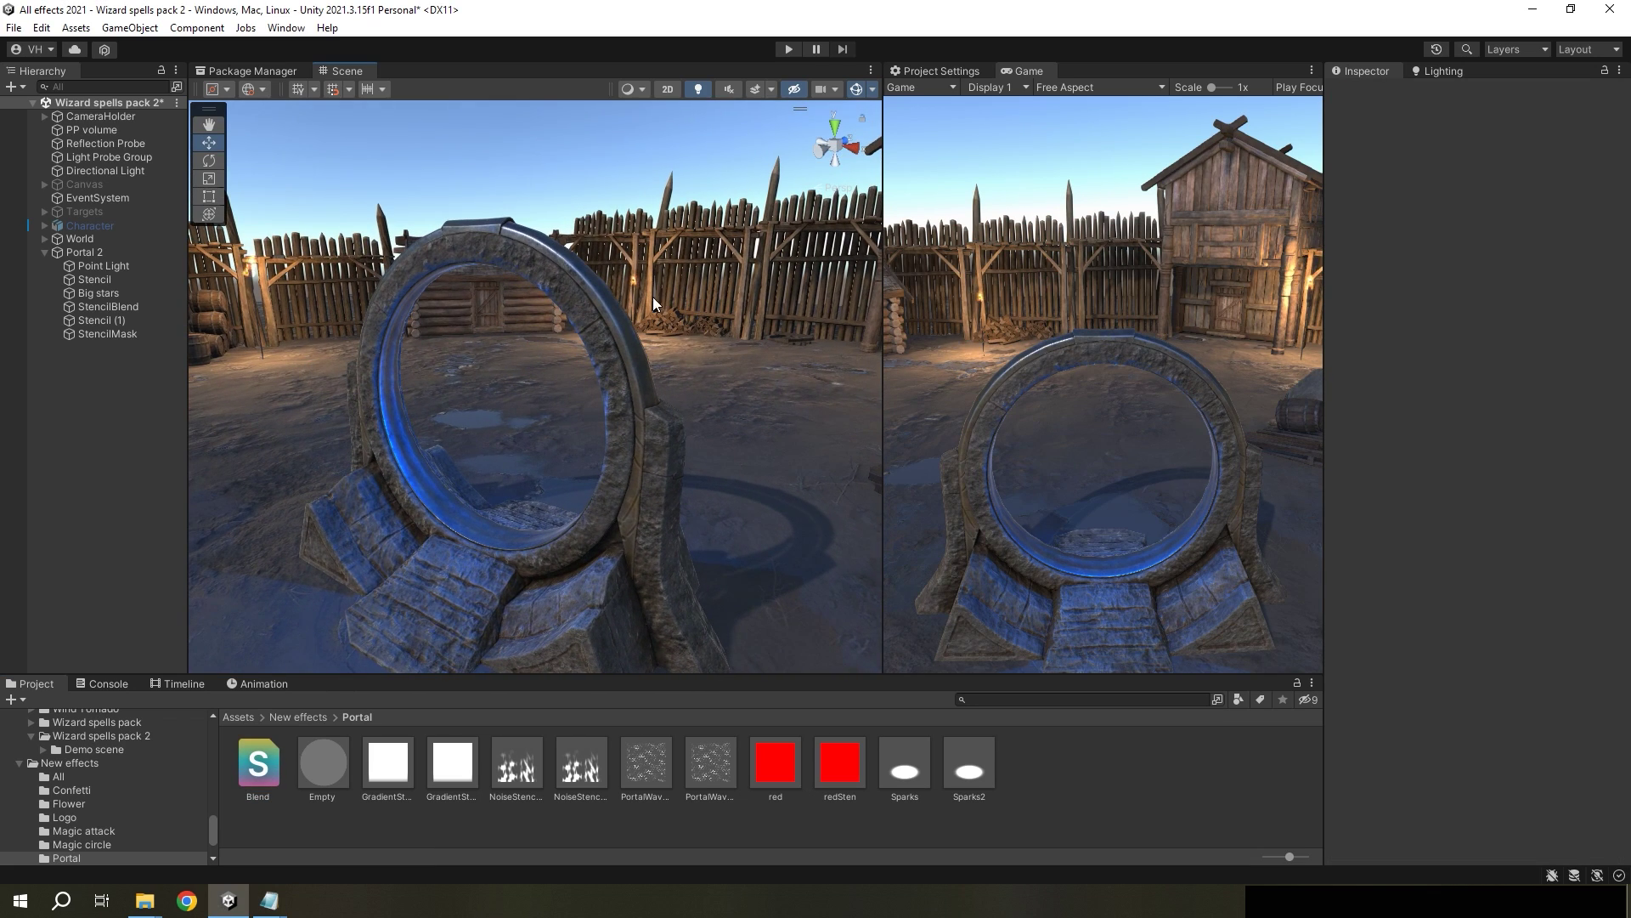
{"action": "left_click_drag", "start_coordinate": [716, 290], "coordinate": [646, 318], "text": "alt"}
{"action": "right_click_drag", "start_coordinate": [705, 307], "coordinate": [637, 349]}
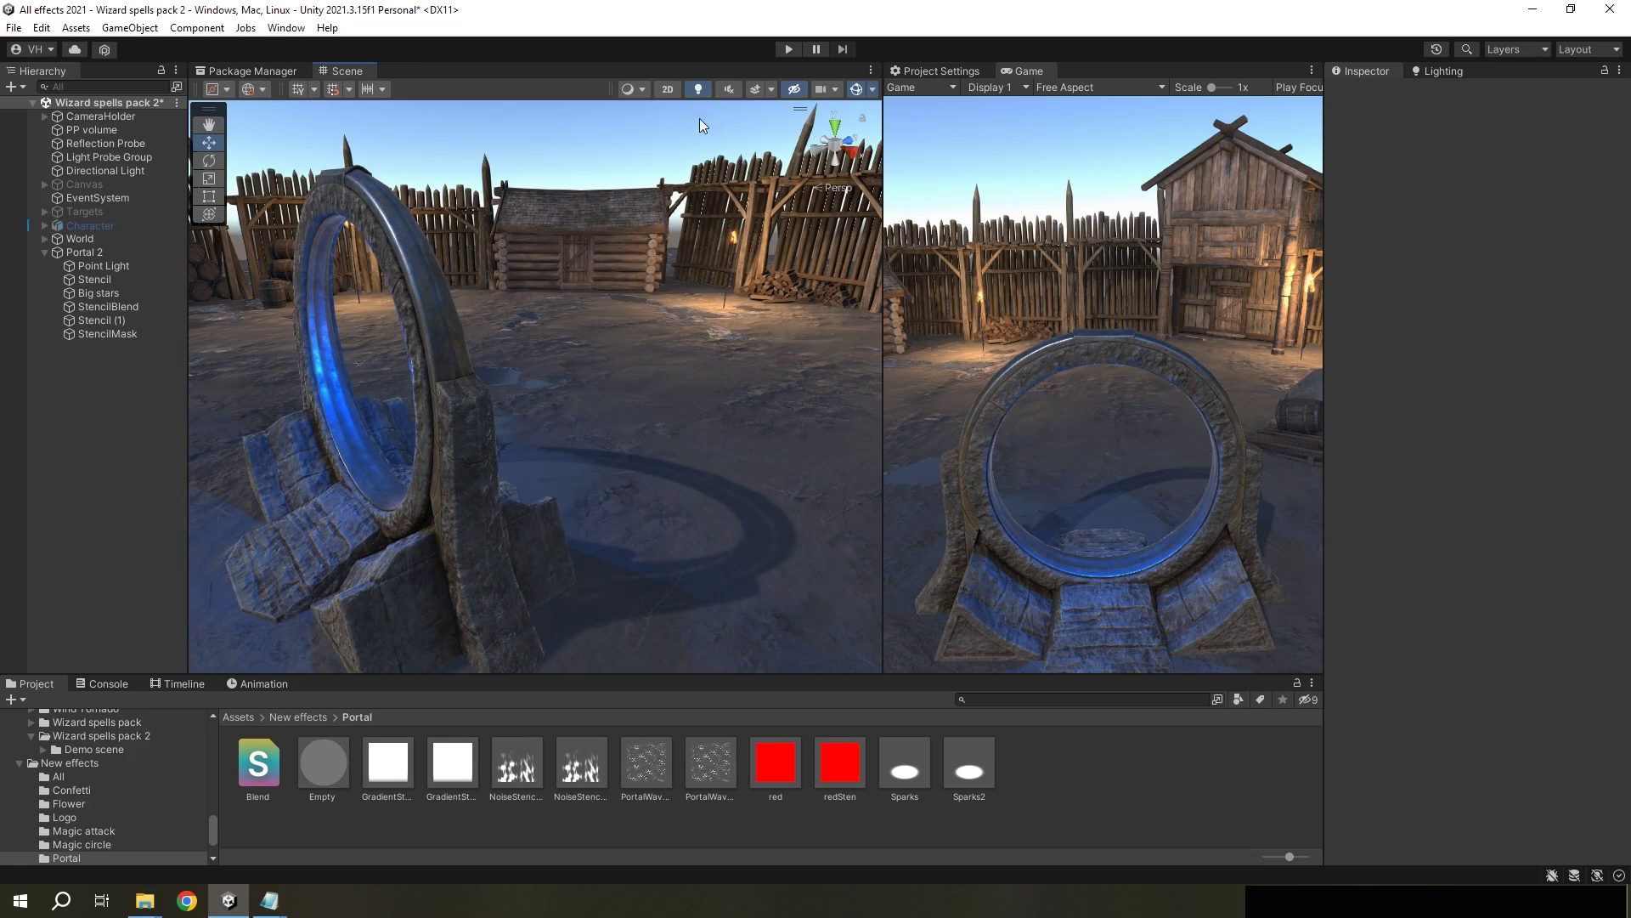
{"action": "left_click", "coordinate": [633, 88]}
{"action": "left_click", "coordinate": [664, 148]}
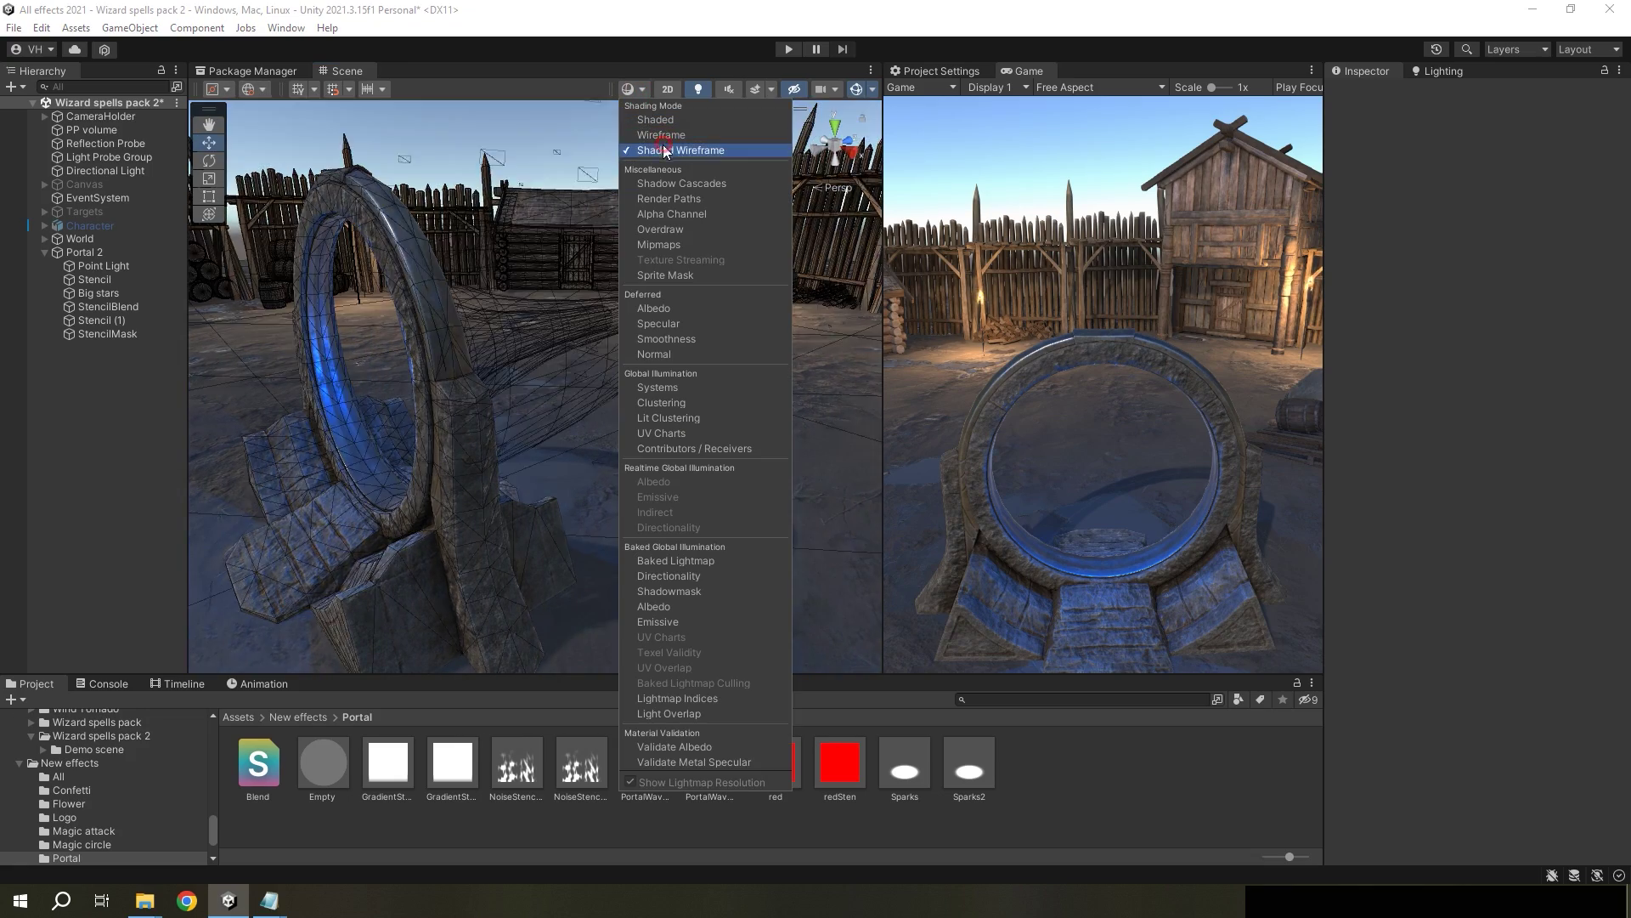
{"action": "left_click_drag", "start_coordinate": [592, 172], "coordinate": [171, 241], "text": "alt"}
{"action": "mouse_move", "coordinate": [171, 241]}
{"action": "right_mouse_down"}
{"action": "mouse_move", "coordinate": [407, 204]}
{"action": "mouse_move", "coordinate": [637, 128]}
{"action": "mouse_move", "coordinate": [633, 349]}
{"action": "mouse_move", "coordinate": [663, 362]}
{"action": "right_mouse_up"}
{"action": "left_click", "coordinate": [643, 88]}
{"action": "left_click", "coordinate": [665, 123]}
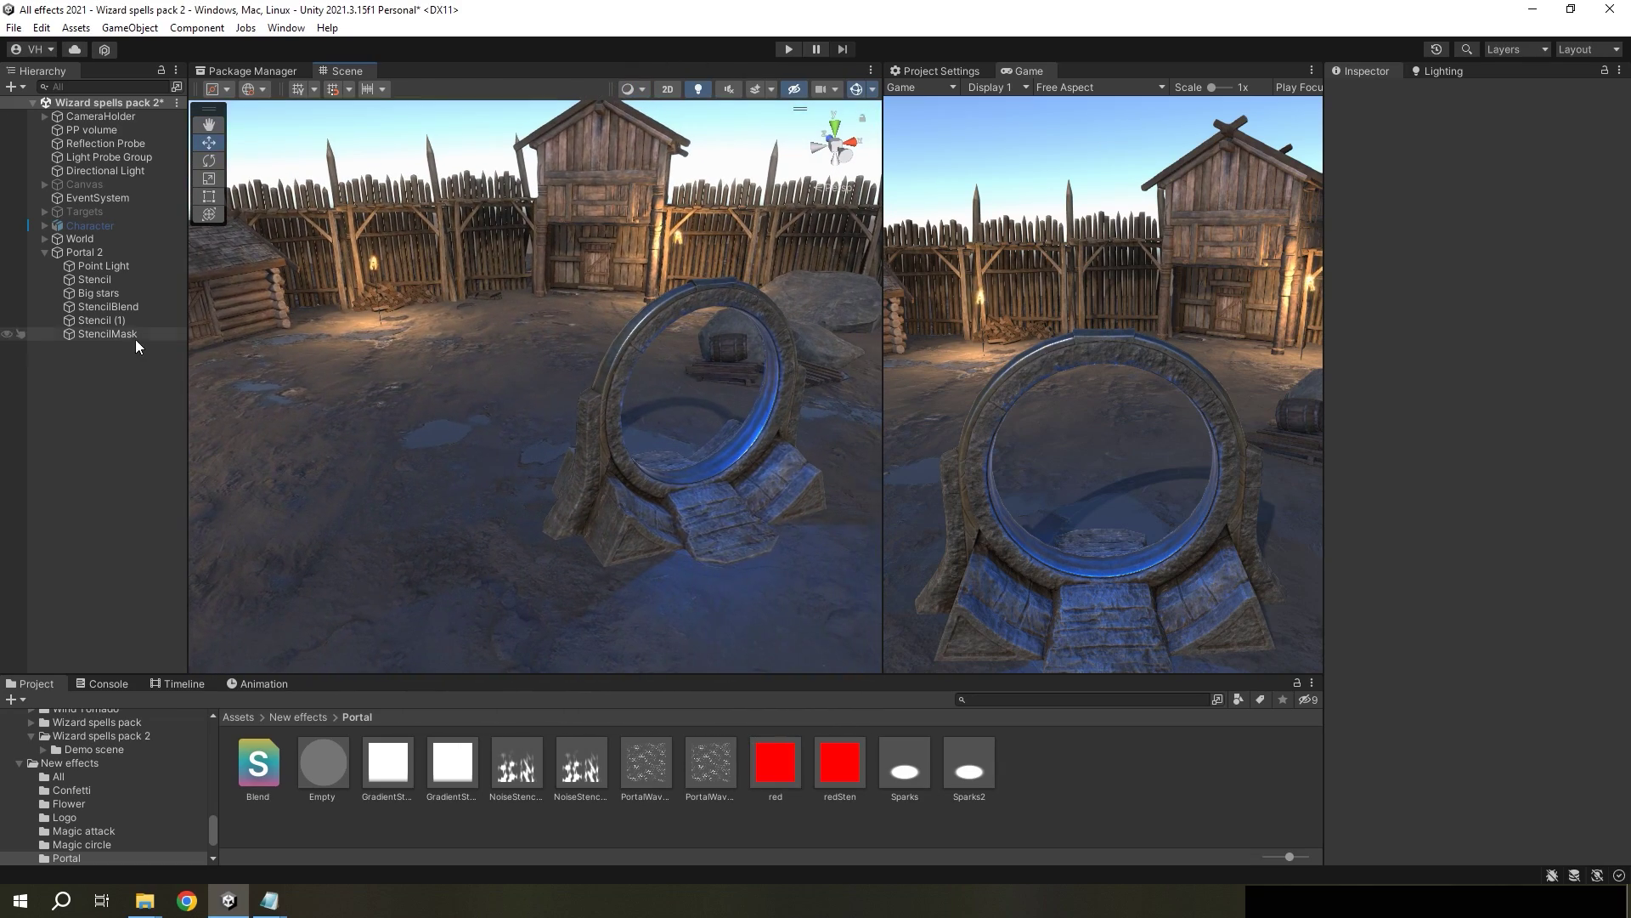
Step: Set the StencilMask object's X position to 0 and view it inside the portal ring
{"action": "left_click", "coordinate": [122, 335]}
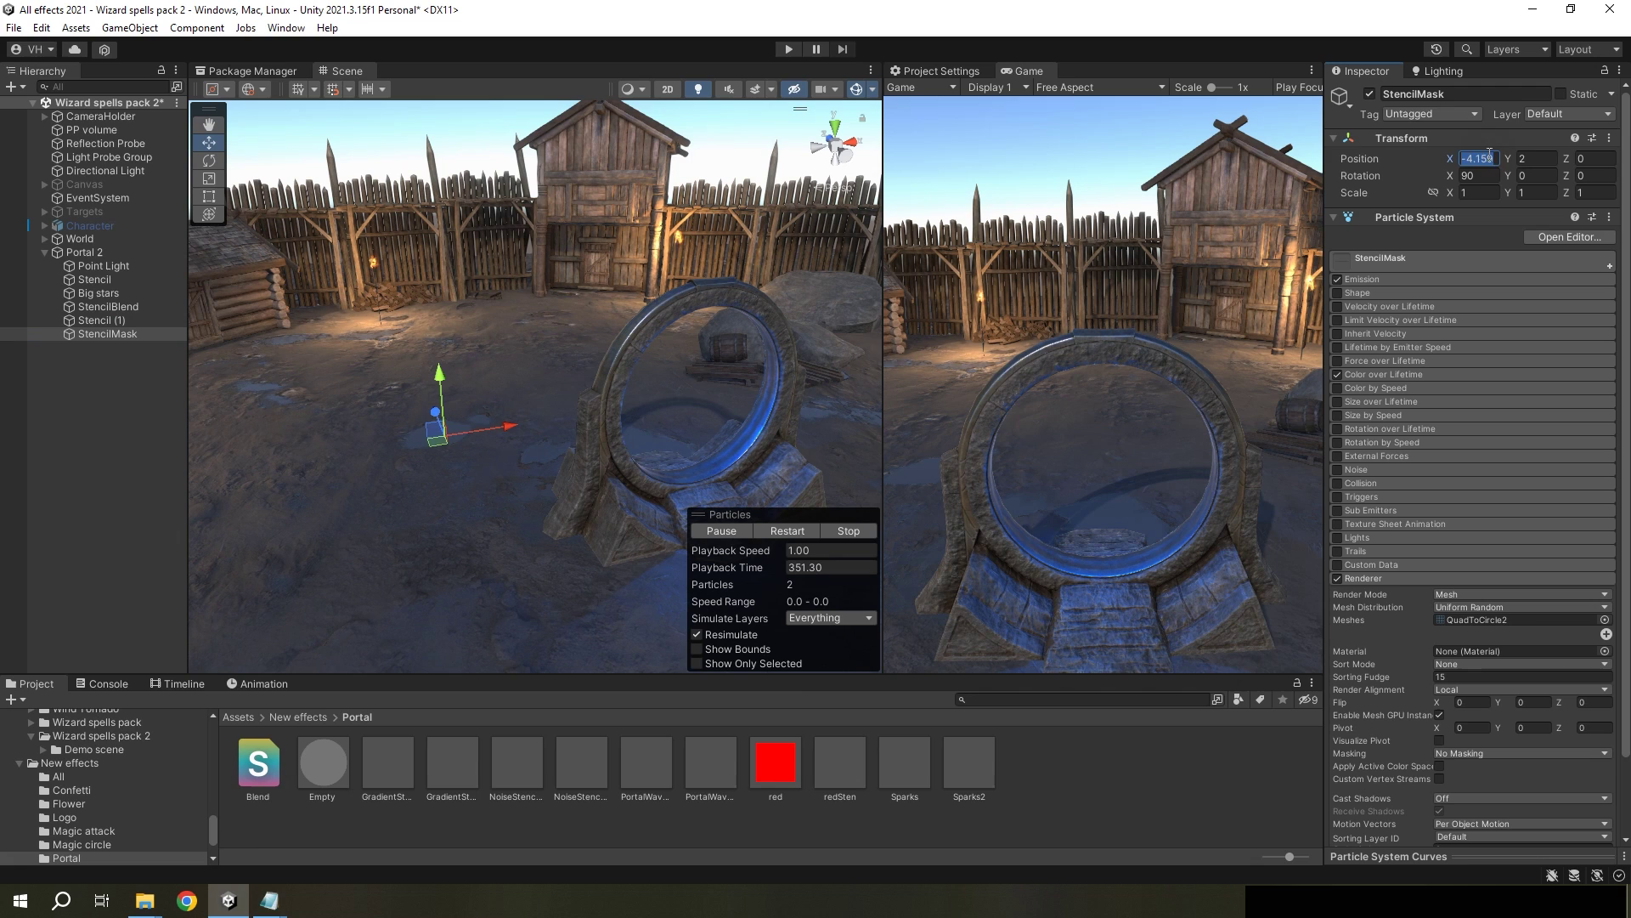
{"action": "type", "text": "0"}
{"action": "key", "text": "w"}
{"action": "right_click_drag", "start_coordinate": [864, 373], "coordinate": [654, 377]}
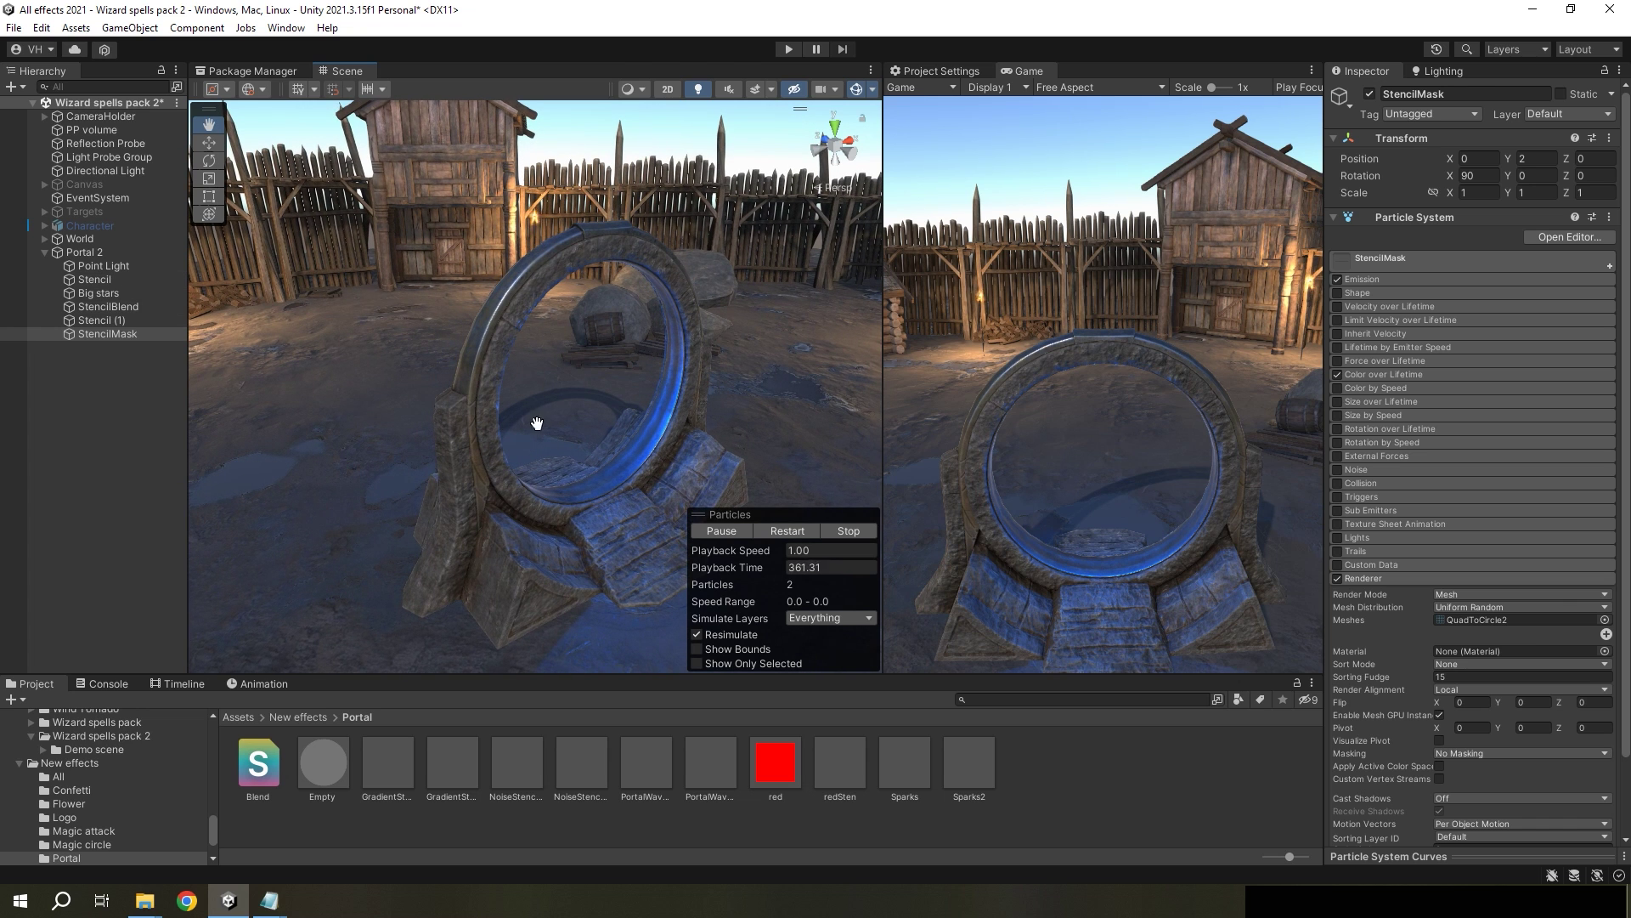
{"action": "right_click_drag", "start_coordinate": [515, 408], "coordinate": [546, 384]}
{"action": "key", "text": "w"}
{"action": "key", "text": "a"}
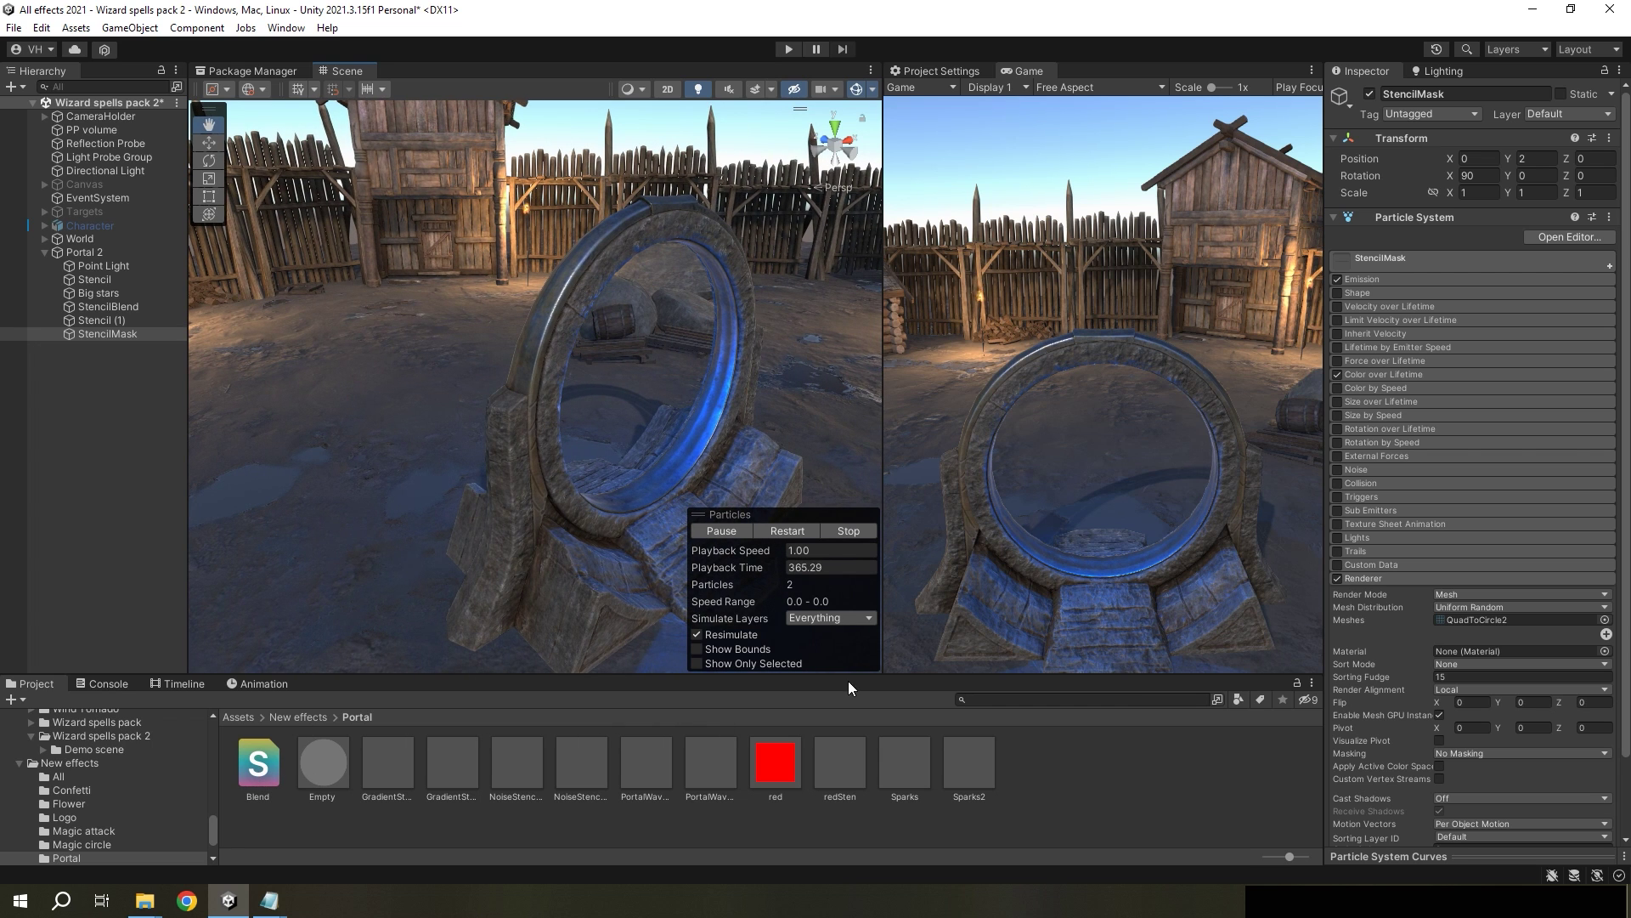
Step: Create an Unlit Shader in the Portal folder and name it StencilMask
{"action": "left_click", "coordinate": [1053, 764]}
{"action": "right_click", "coordinate": [1052, 758]}
{"action": "mouse_move", "coordinate": [1096, 319]}
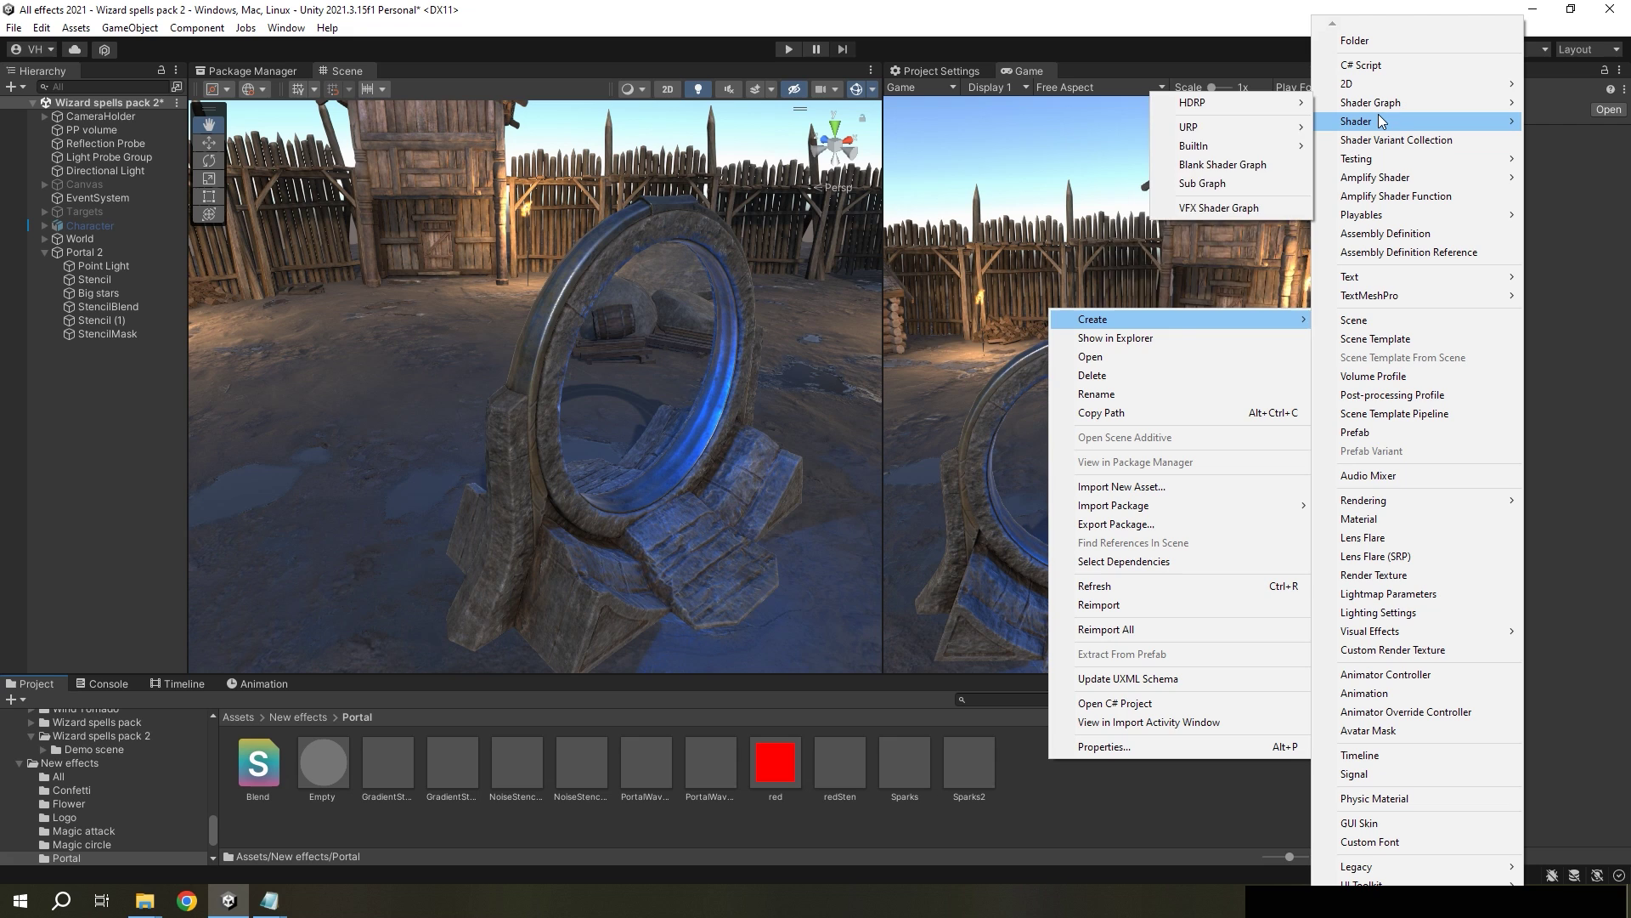
{"action": "mouse_move", "coordinate": [1373, 119]}
{"action": "left_click", "coordinate": [1251, 139]}
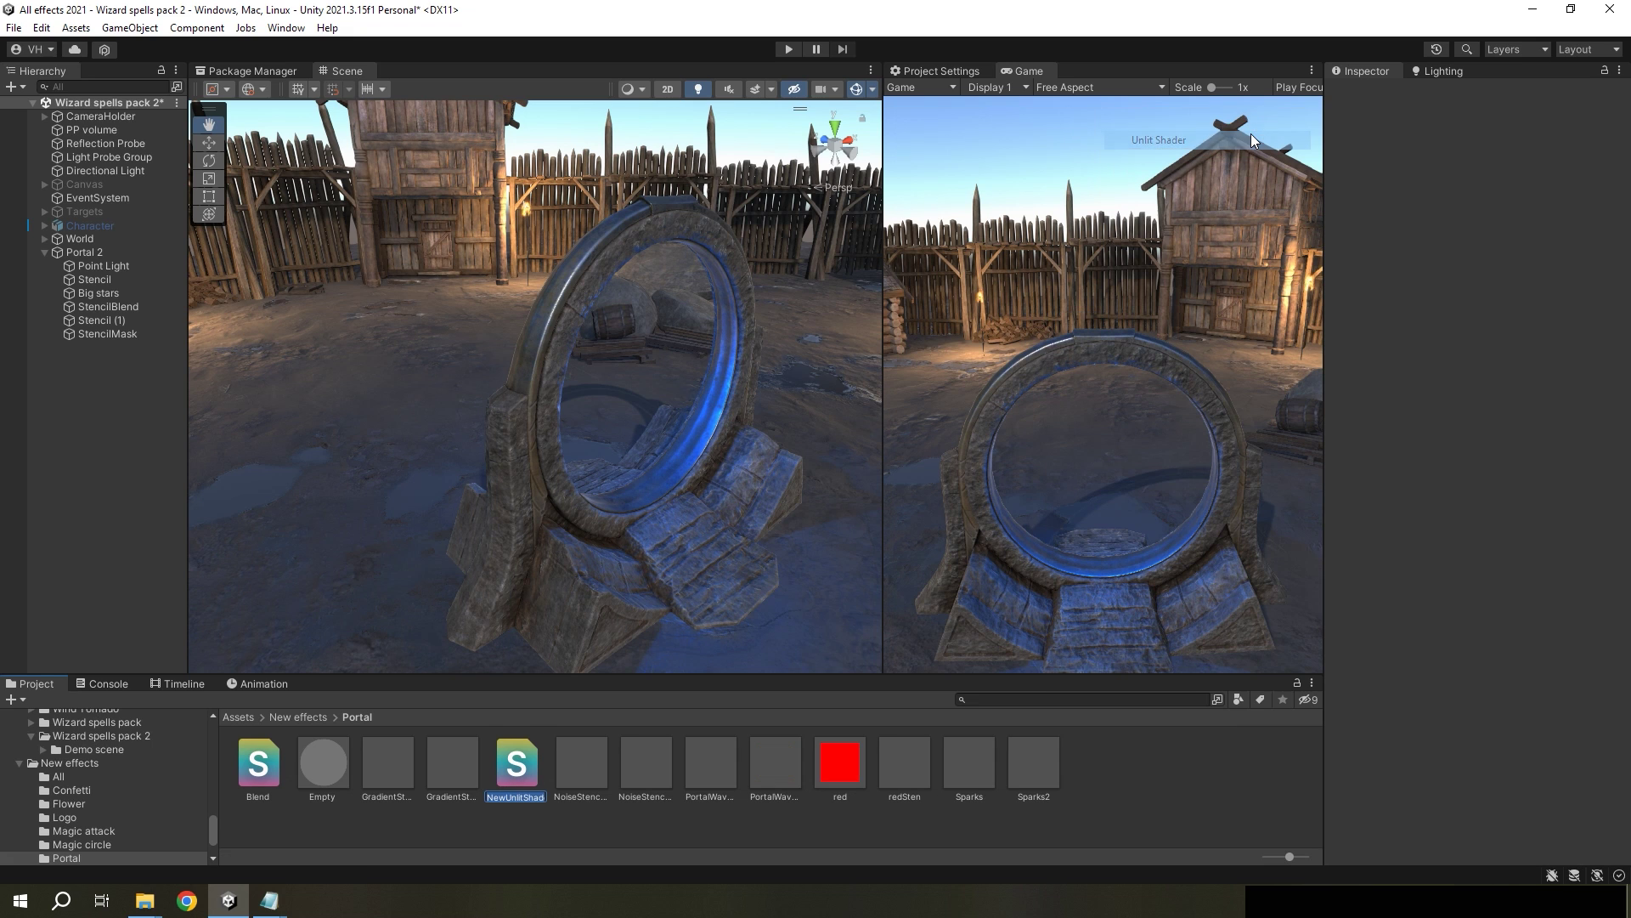
{"action": "type", "text": "S"}
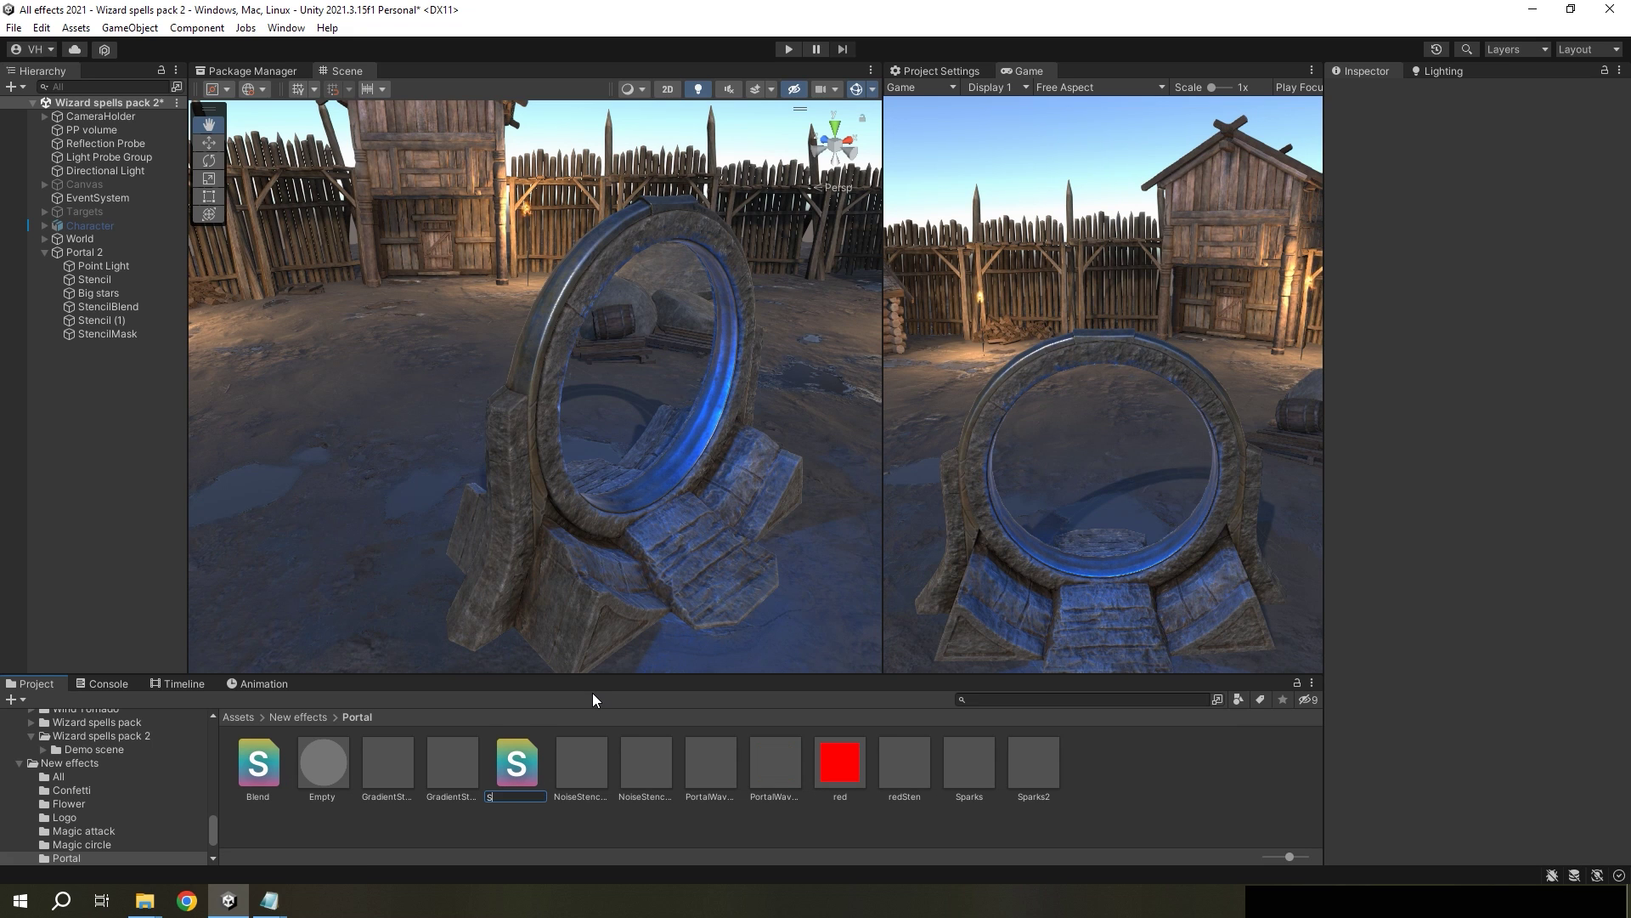
{"action": "type", "text": "tencilMask"}
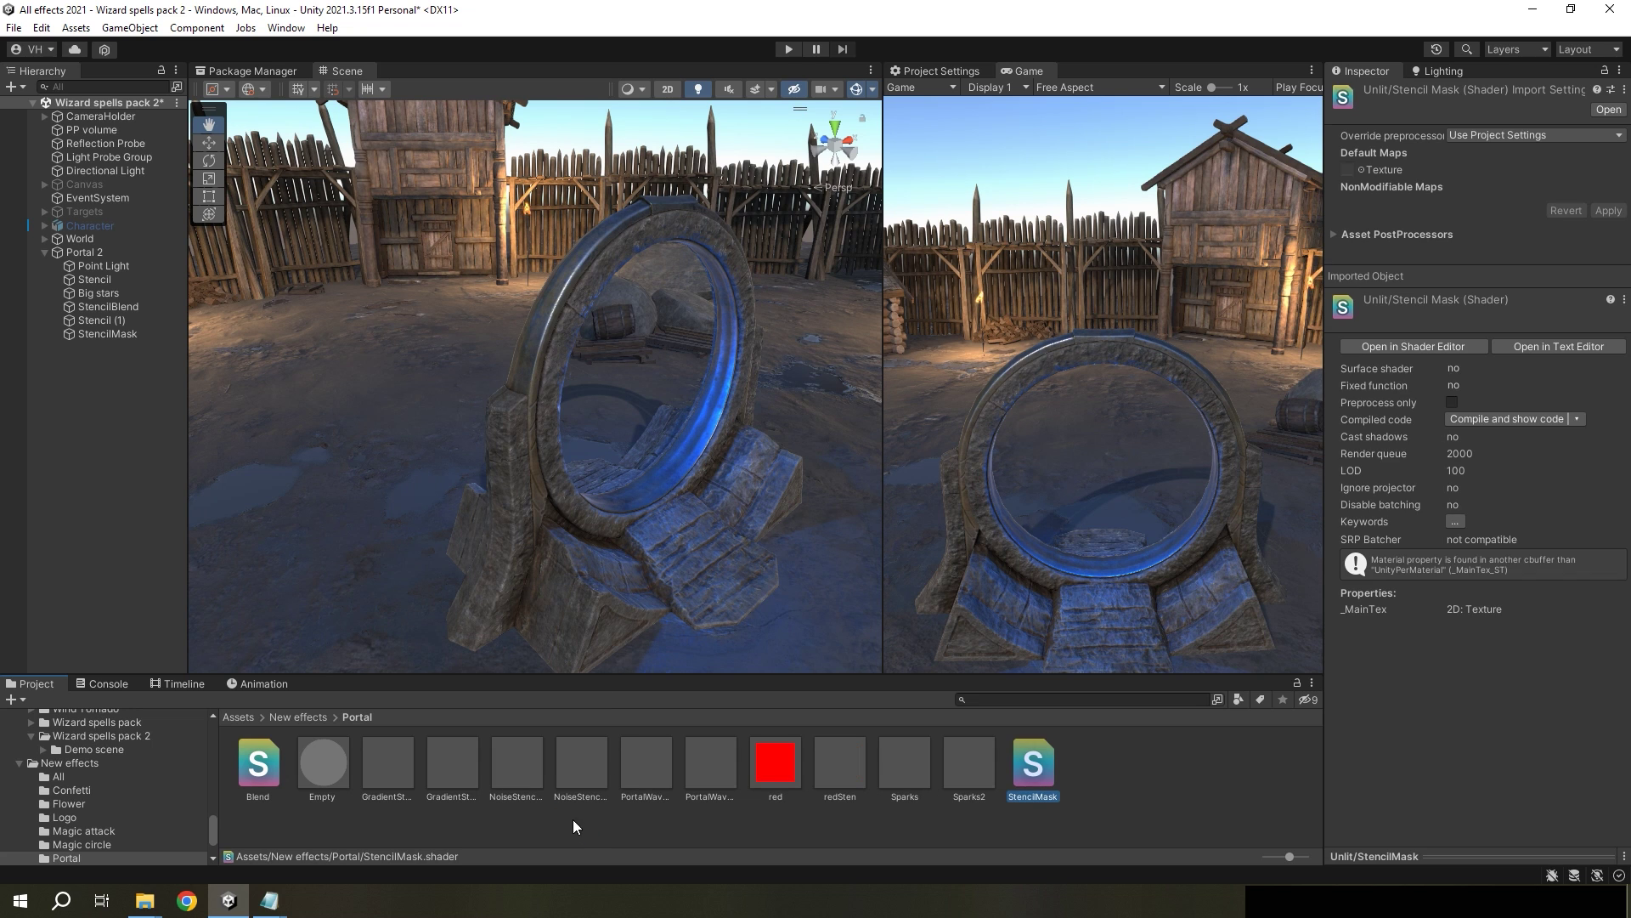
Step: Locate StencilMask.shader in File Explorer and open it with Notepad
{"action": "right_click", "coordinate": [1024, 779]}
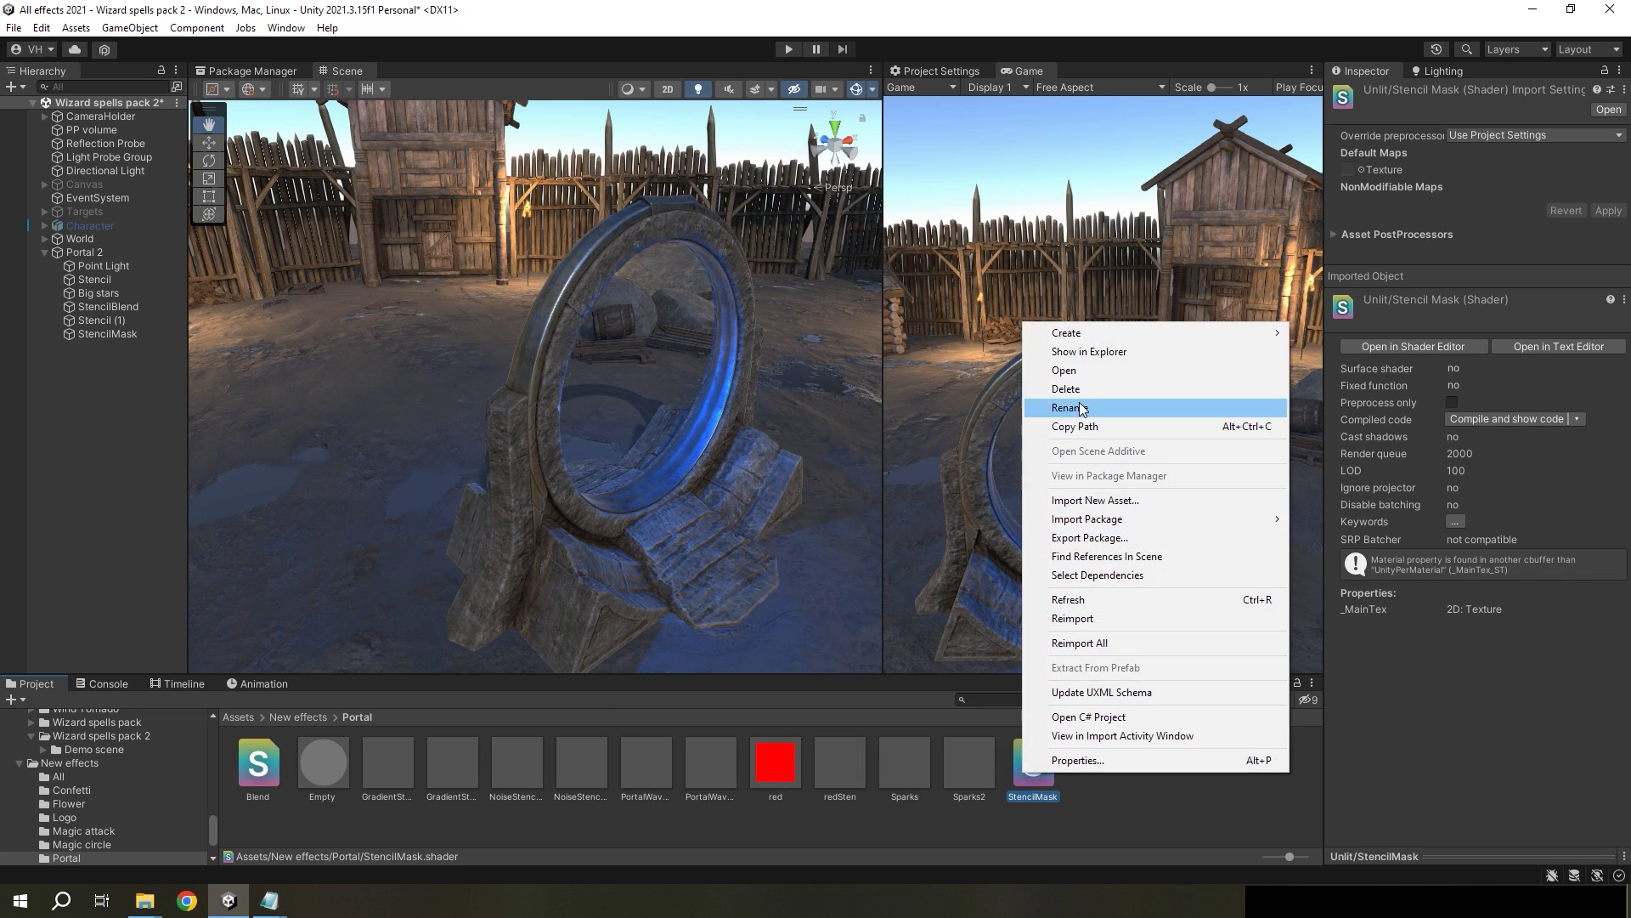
{"action": "left_click", "coordinate": [1087, 352]}
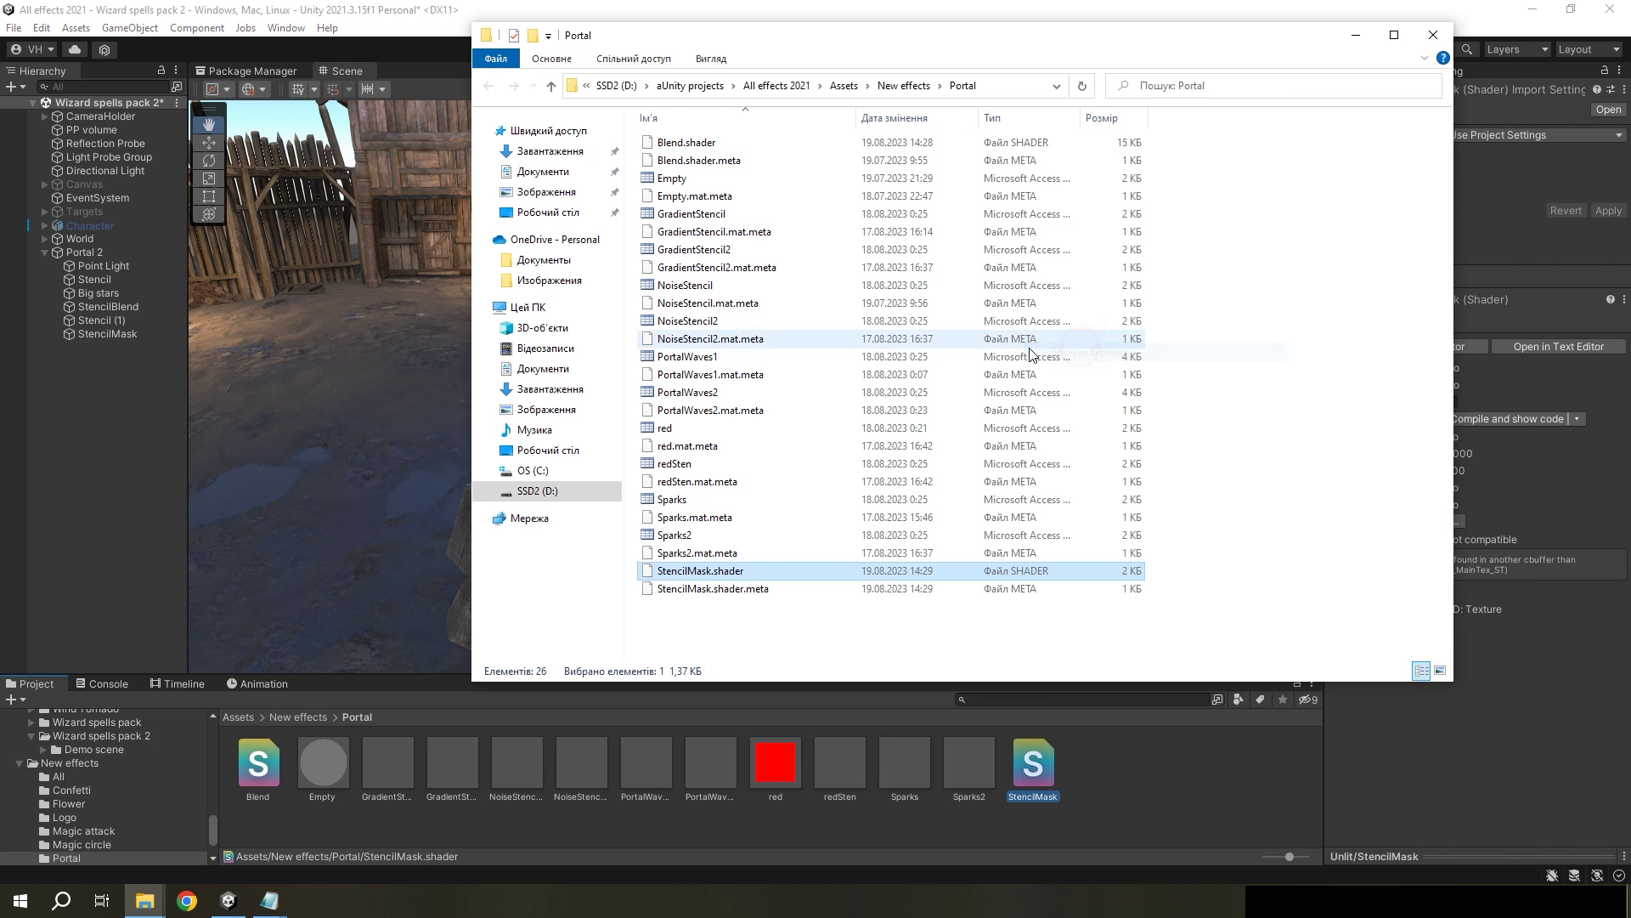
{"action": "right_click", "coordinate": [728, 575]}
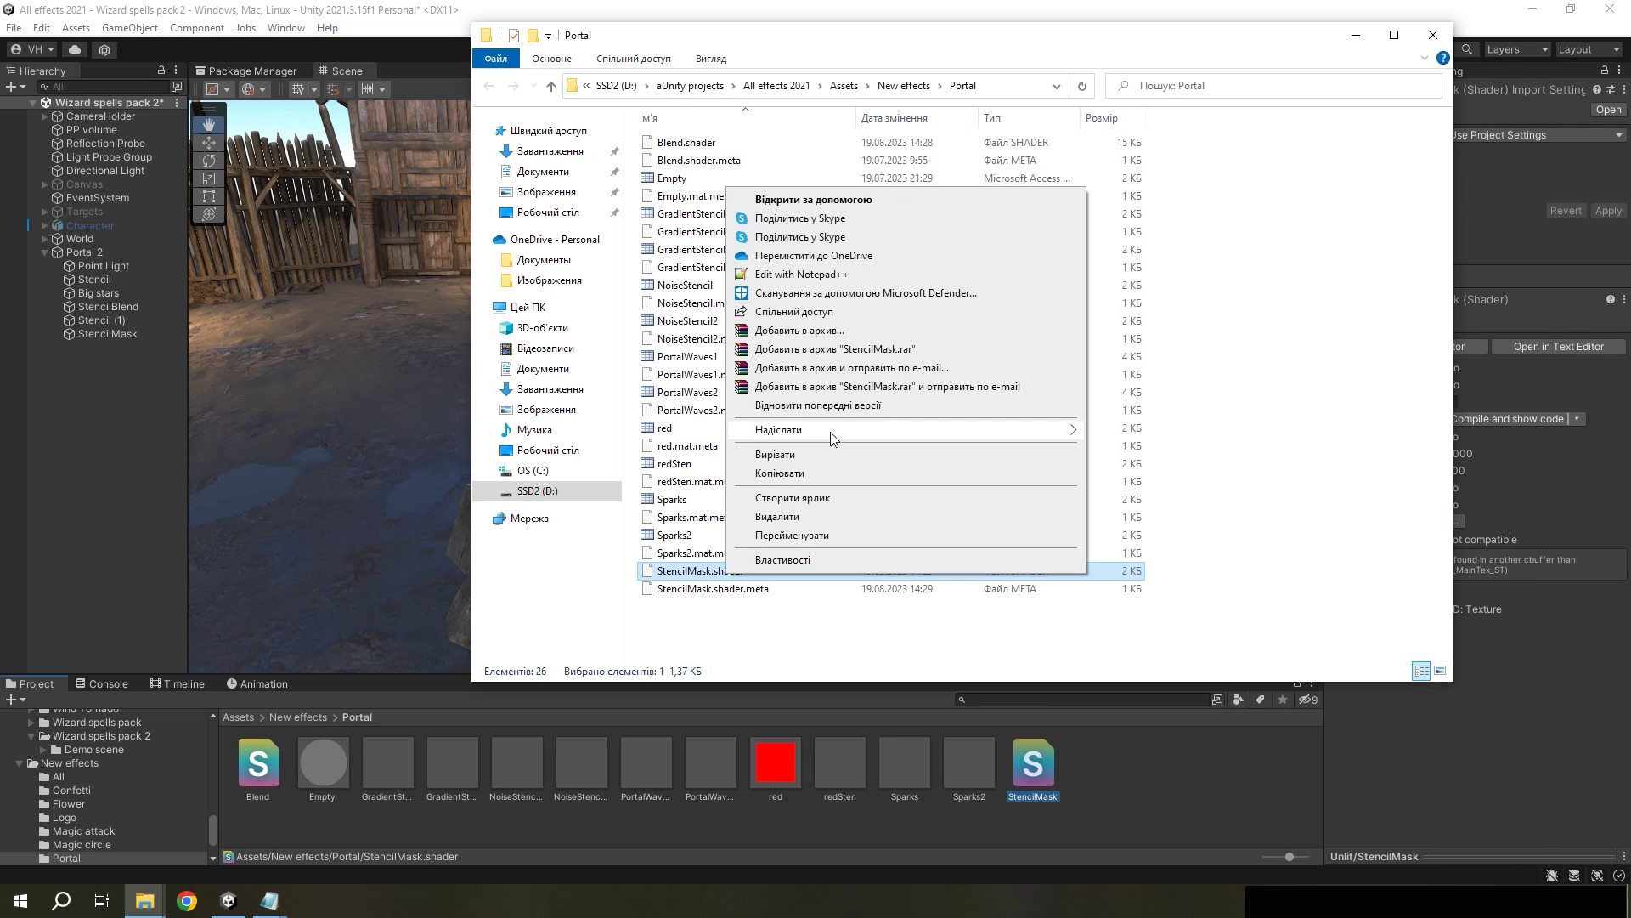
{"action": "left_click", "coordinate": [800, 201]}
{"action": "left_click", "coordinate": [732, 296]}
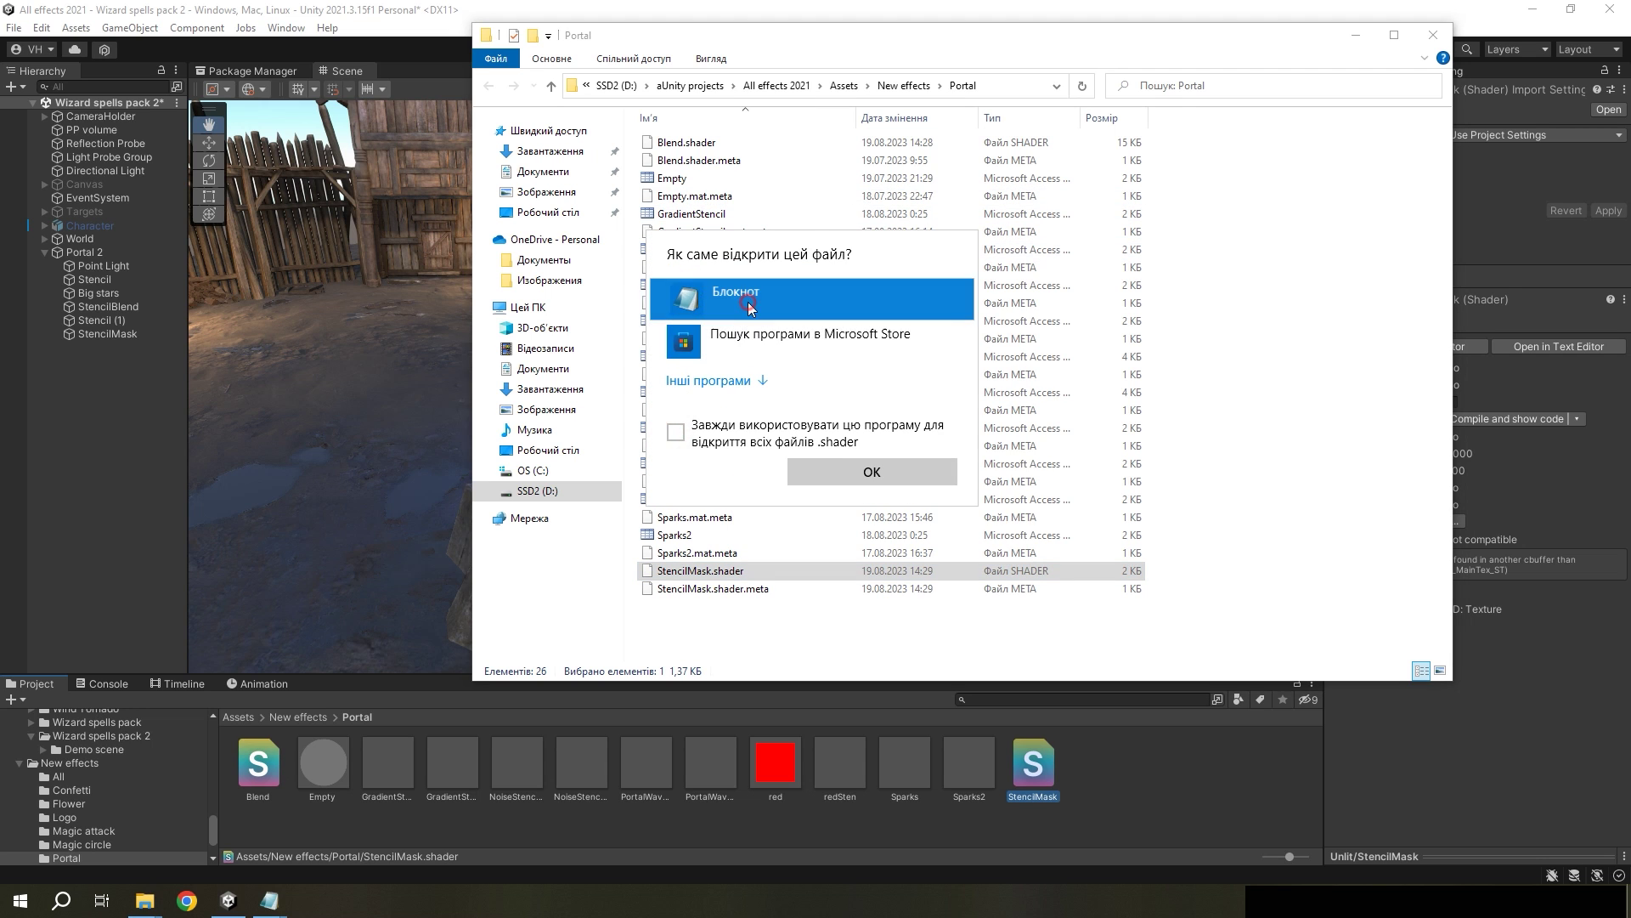
{"action": "left_click", "coordinate": [858, 470]}
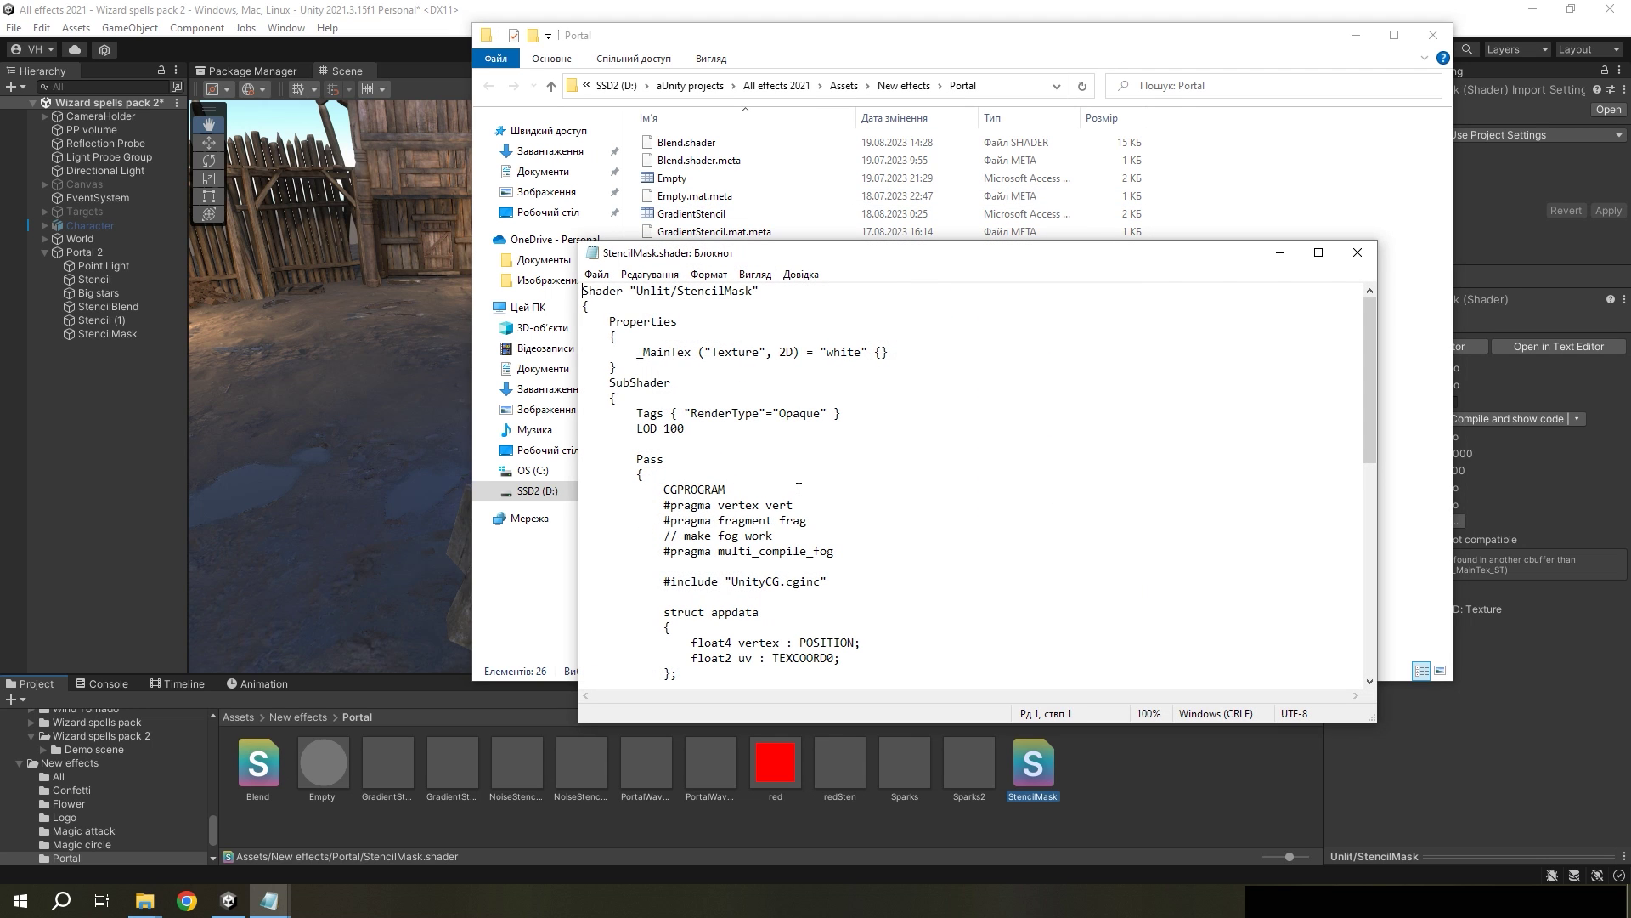
Step: Replace the entire contents of StencilMask.shader with the Hovl/StencilMask shader code copied from StencilMaskExample
{"action": "key", "text": "ctrl+a"}
{"action": "key", "text": "Delete"}
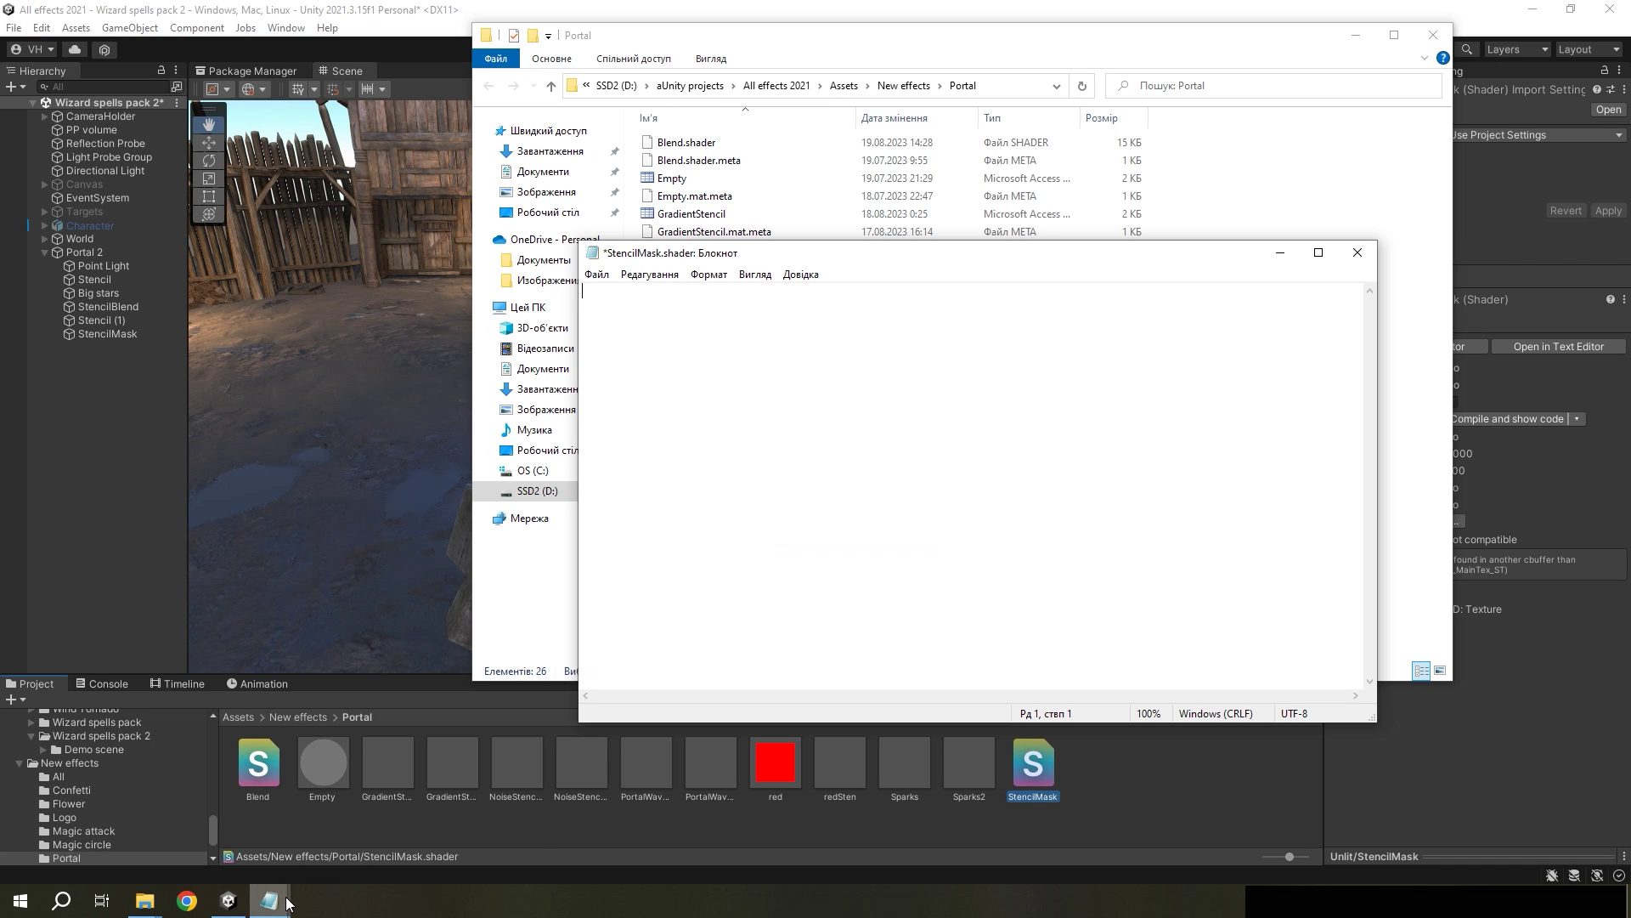
{"action": "mouse_move", "coordinate": [287, 900]}
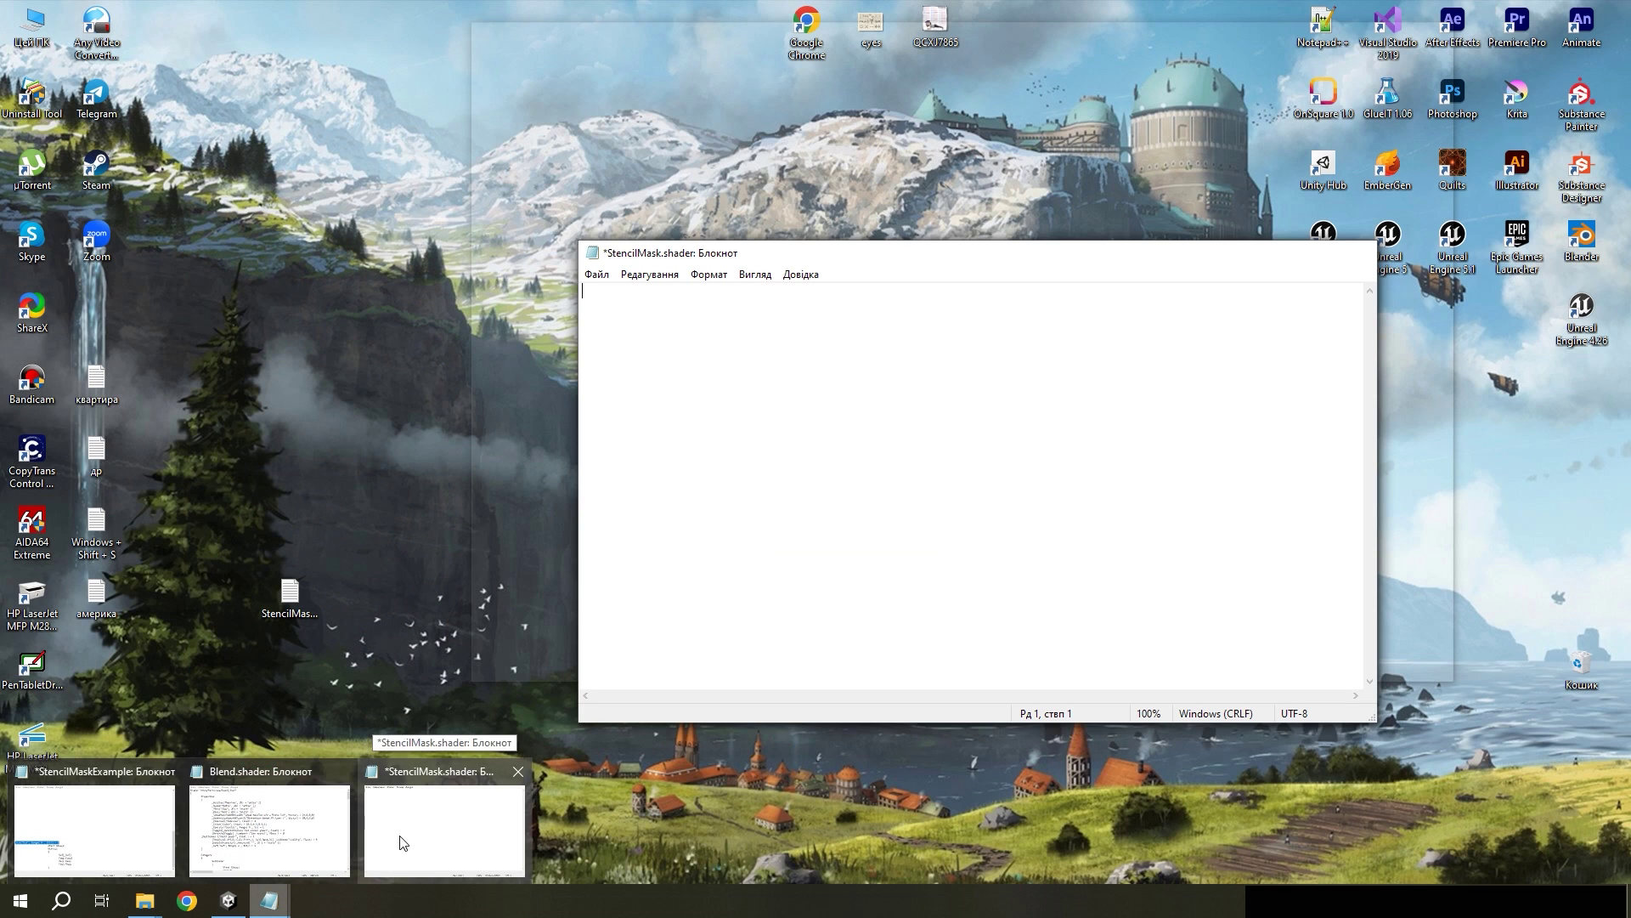
{"action": "left_click", "coordinate": [102, 828]}
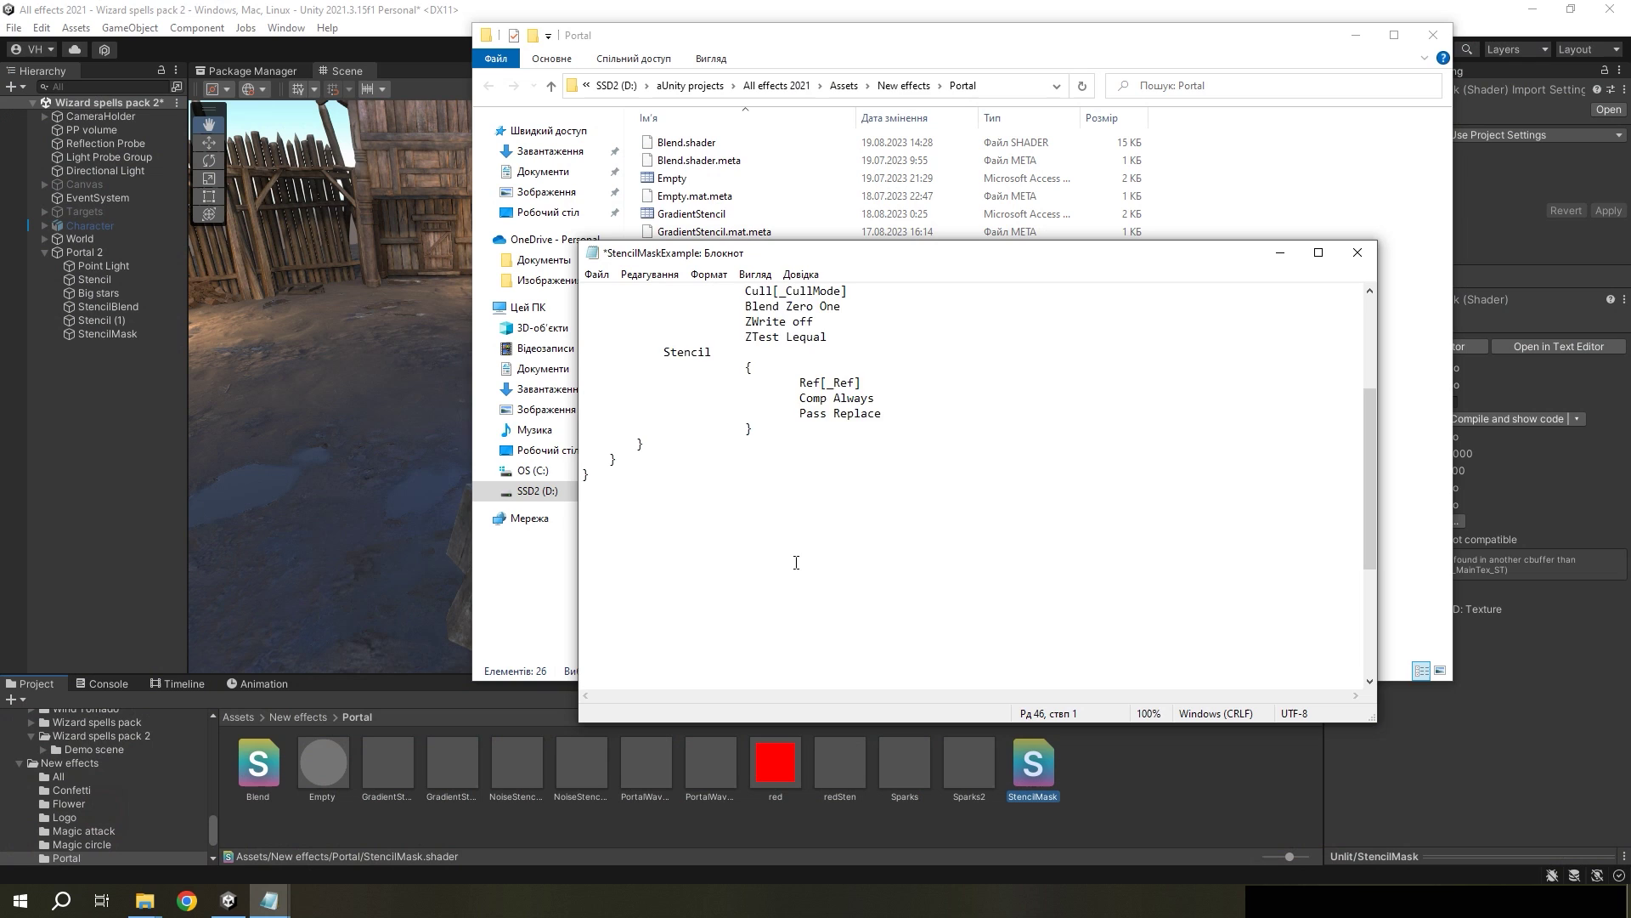
{"action": "scroll", "coordinate": [796, 562], "scroll_direction": "up", "scroll_amount": 5}
{"action": "left_click_drag", "start_coordinate": [594, 672], "coordinate": [522, 293]}
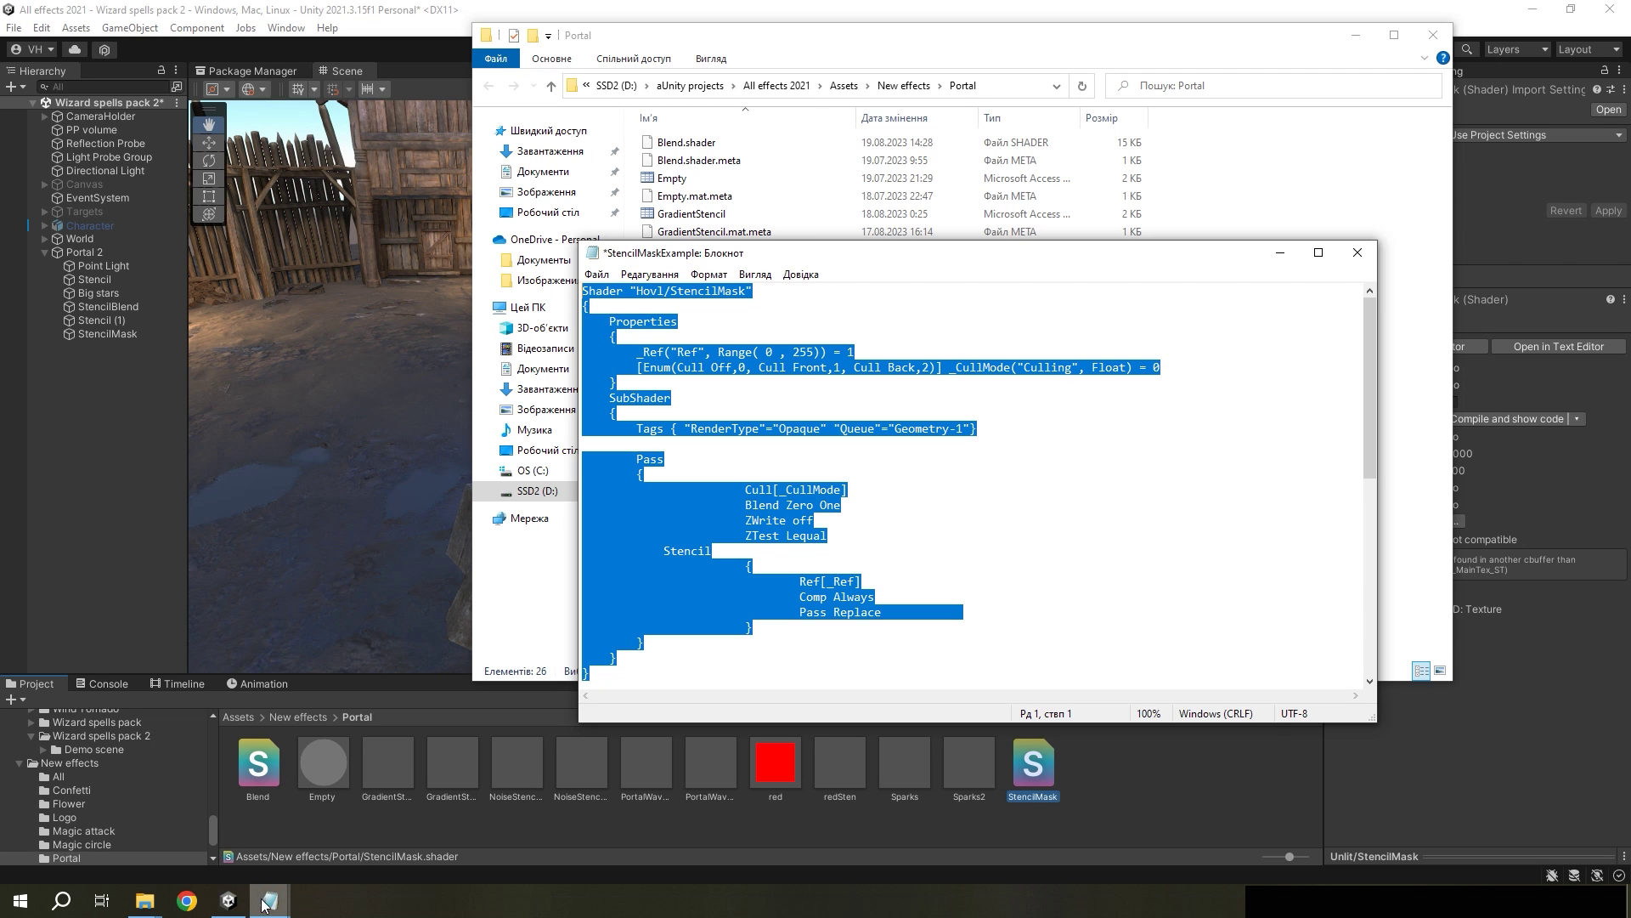
{"action": "mouse_move", "coordinate": [262, 904]}
{"action": "left_click", "coordinate": [439, 841]}
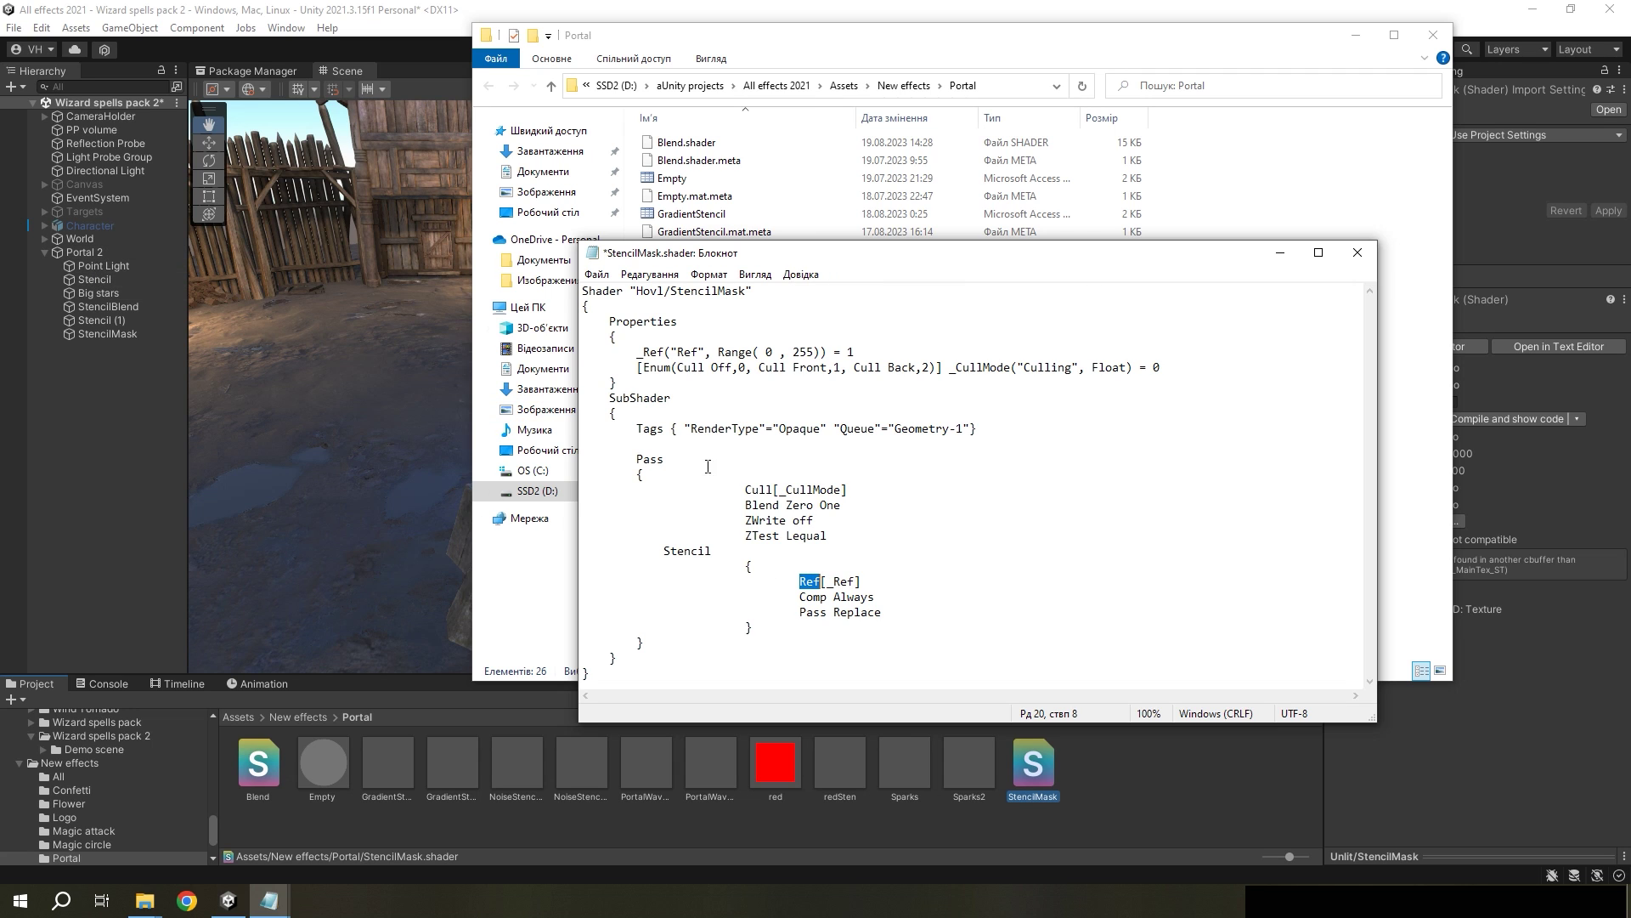
{"action": "key", "text": "ctrl+a"}
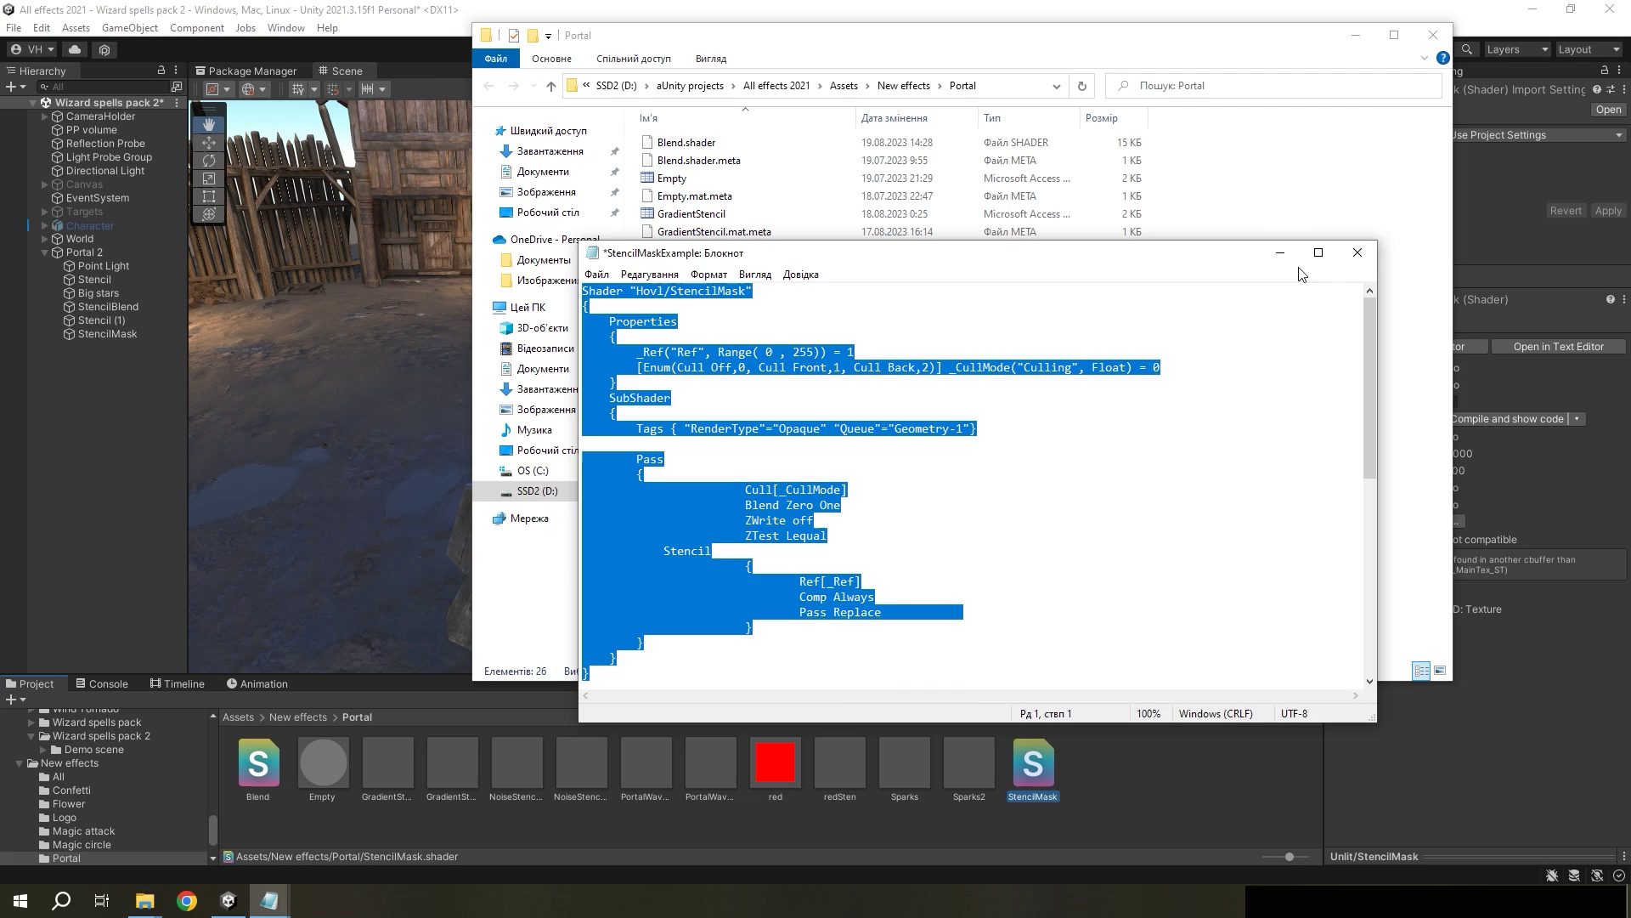
Step: Save the rewritten StencilMask.shader and return to Unity so the shader reimports
{"action": "left_click", "coordinate": [1277, 252]}
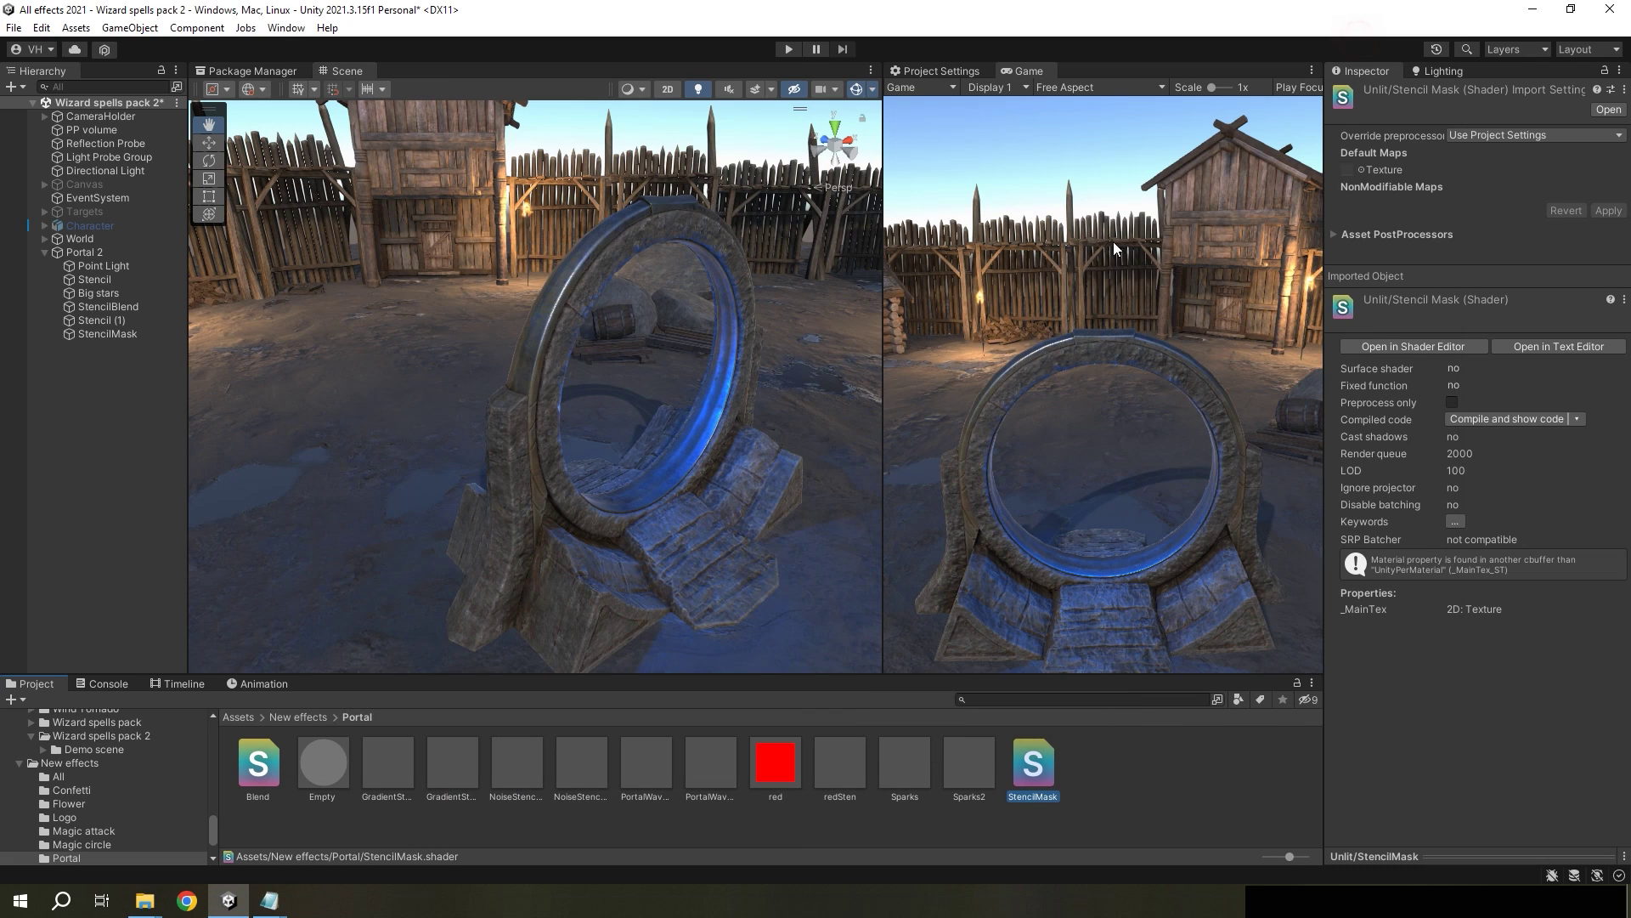
{"action": "left_click_drag", "start_coordinate": [859, 345], "coordinate": [439, 398], "text": "alt"}
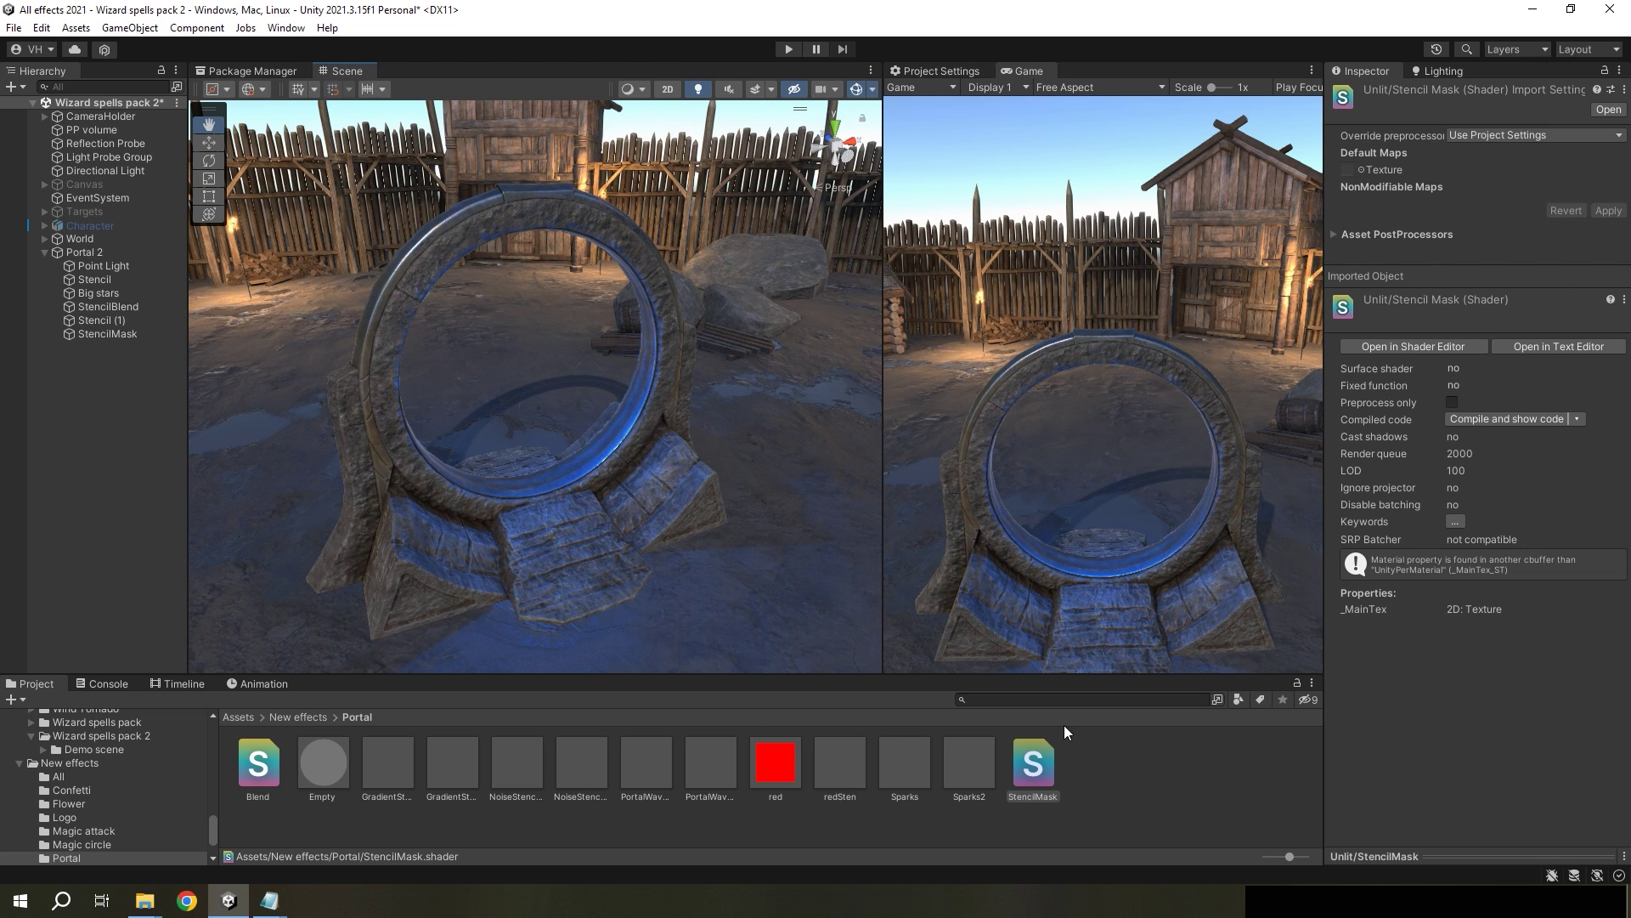
{"action": "left_click", "coordinate": [271, 819]}
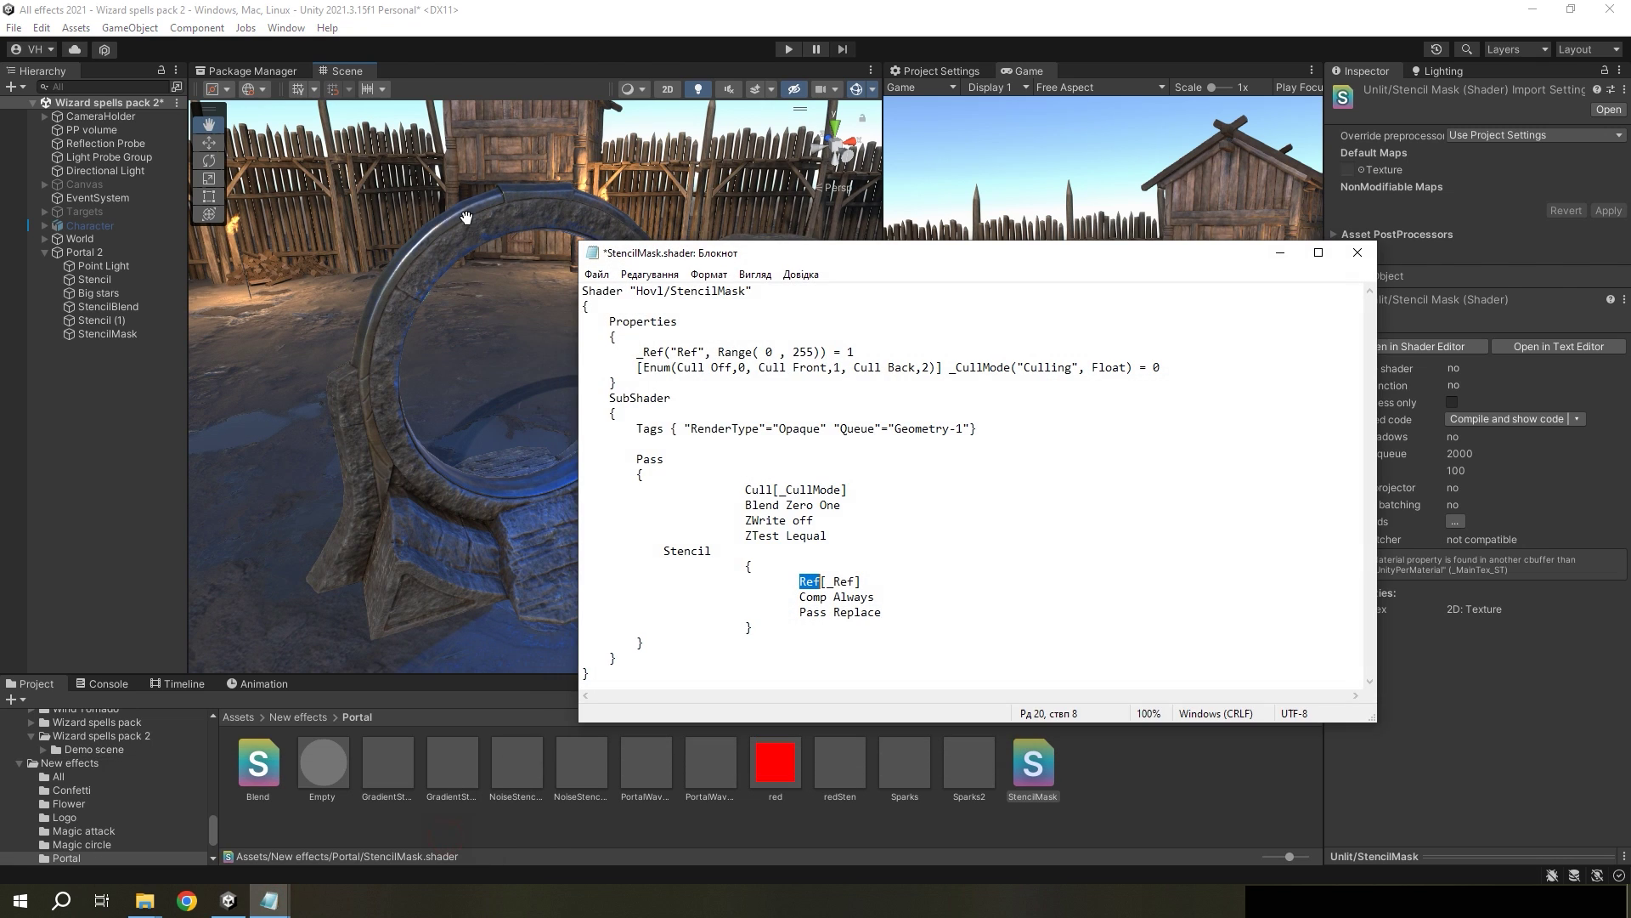
{"action": "left_click", "coordinate": [595, 273]}
{"action": "left_click", "coordinate": [677, 349]}
{"action": "left_click", "coordinate": [571, 535]}
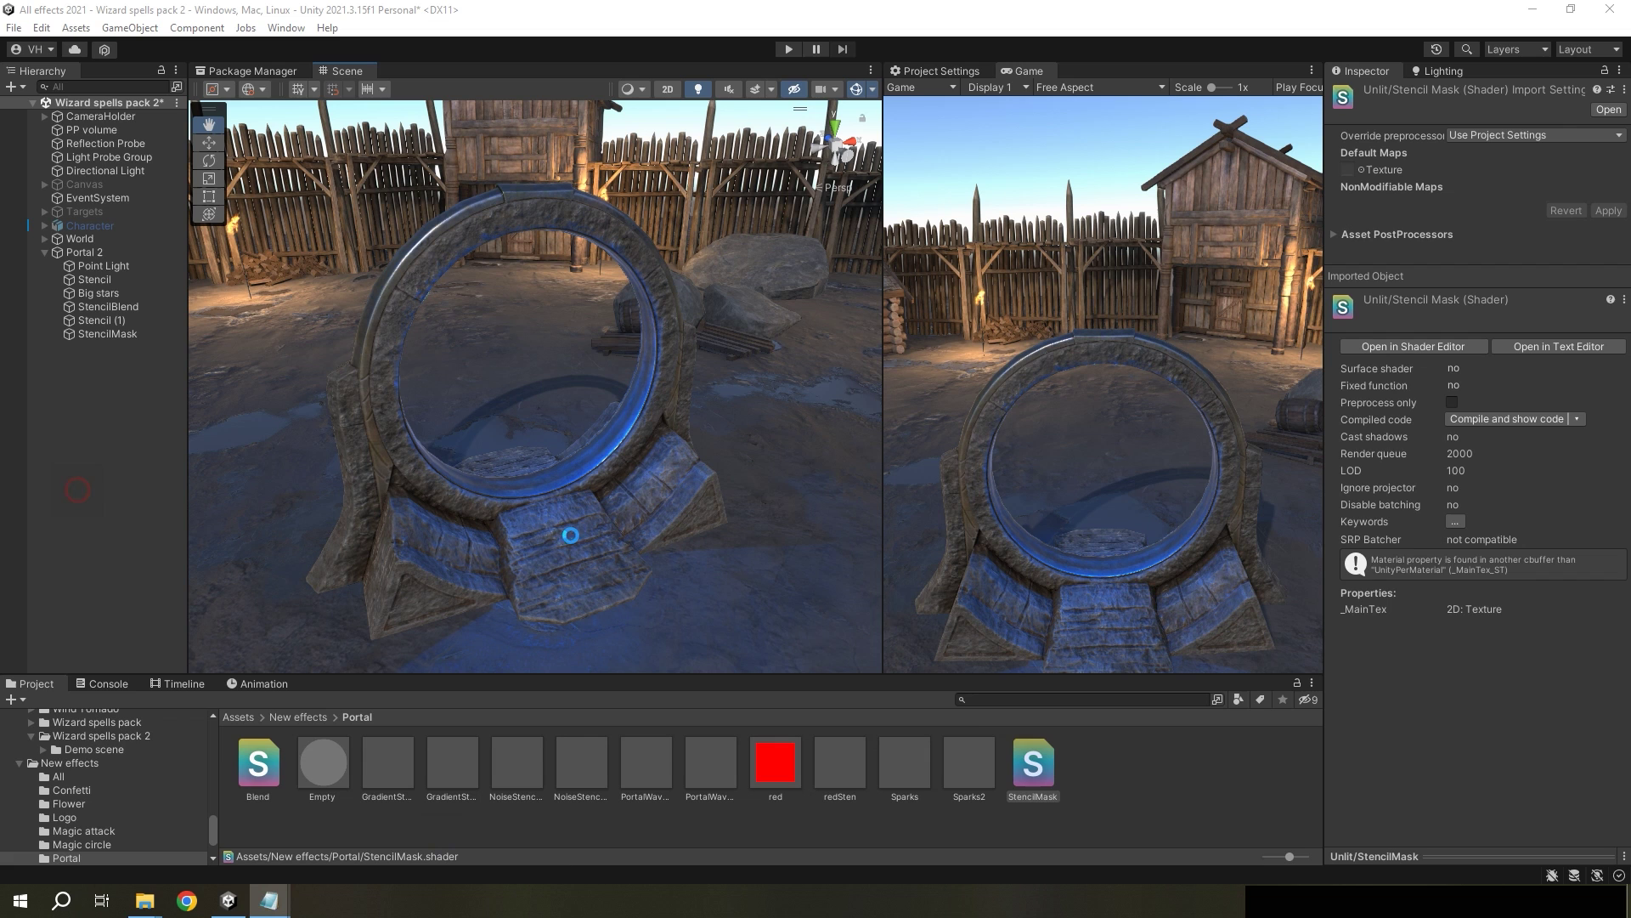
Step: Create a material from the StencilMask shader in the Portal folder and name it l_StencilMask
{"action": "right_click", "coordinate": [1046, 759]}
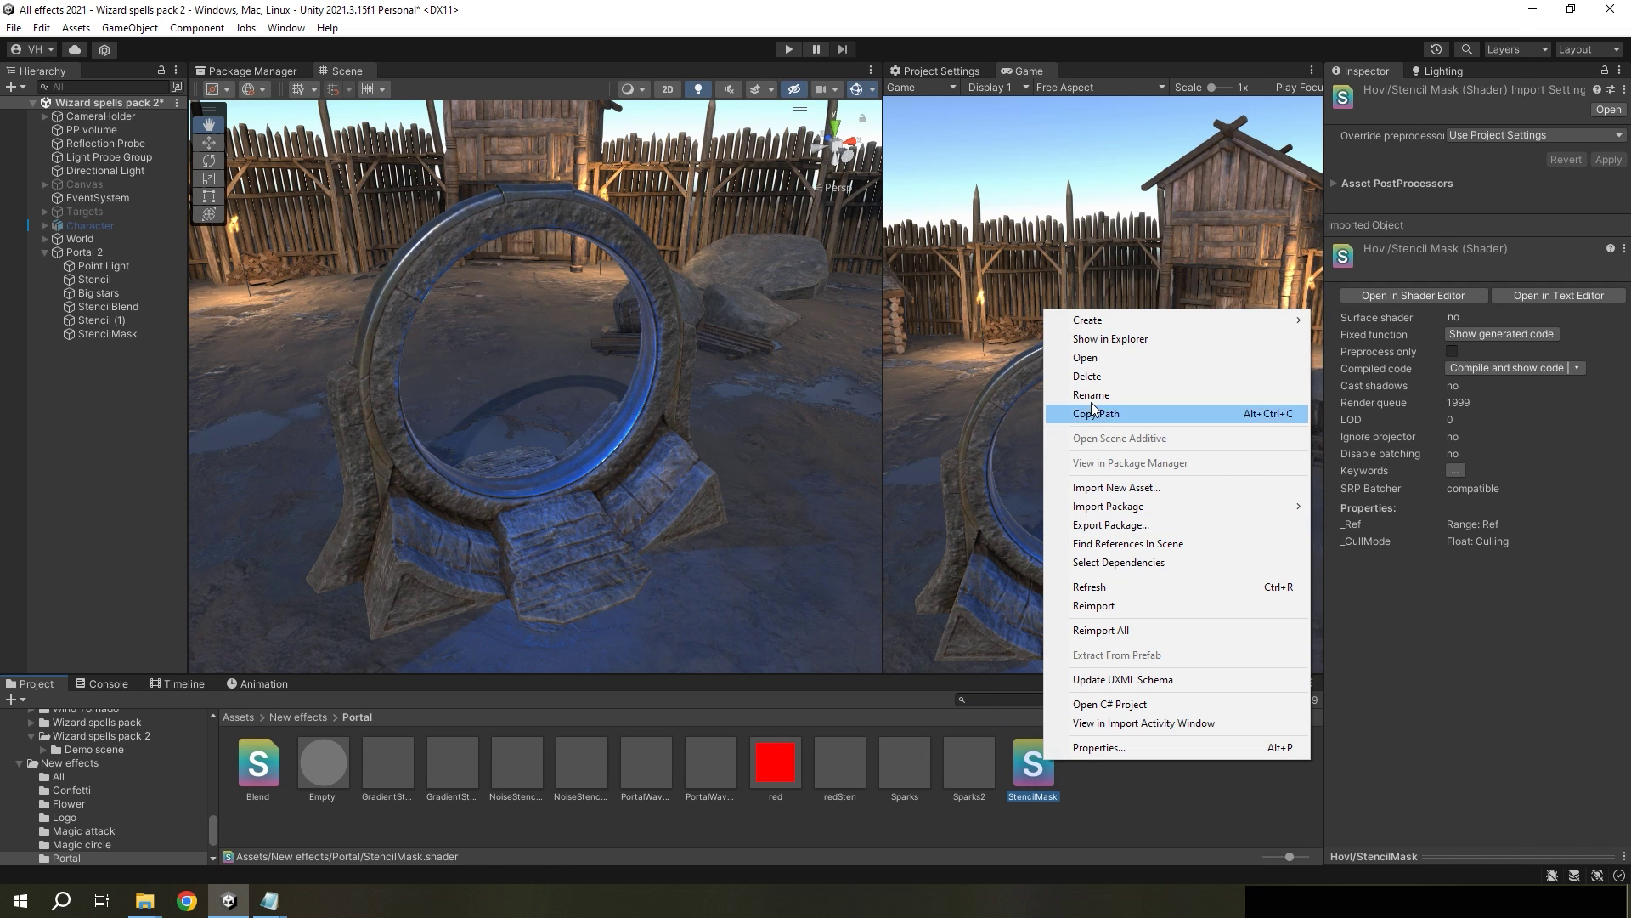
{"action": "mouse_move", "coordinate": [1096, 320]}
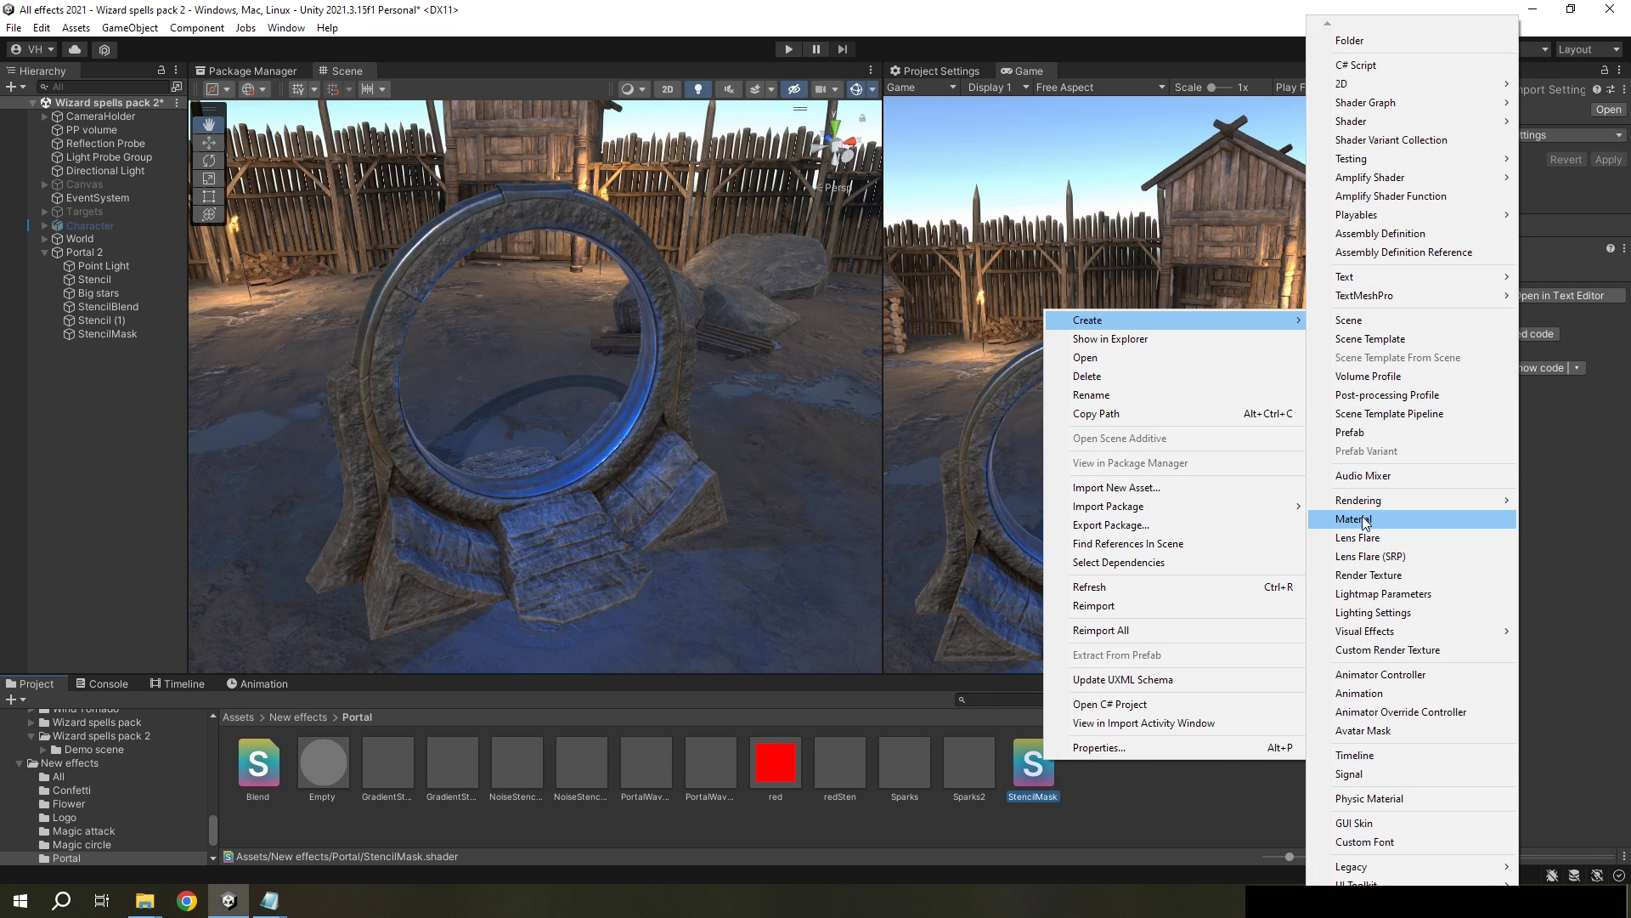
{"action": "left_click", "coordinate": [1358, 519]}
{"action": "key", "text": "End"}
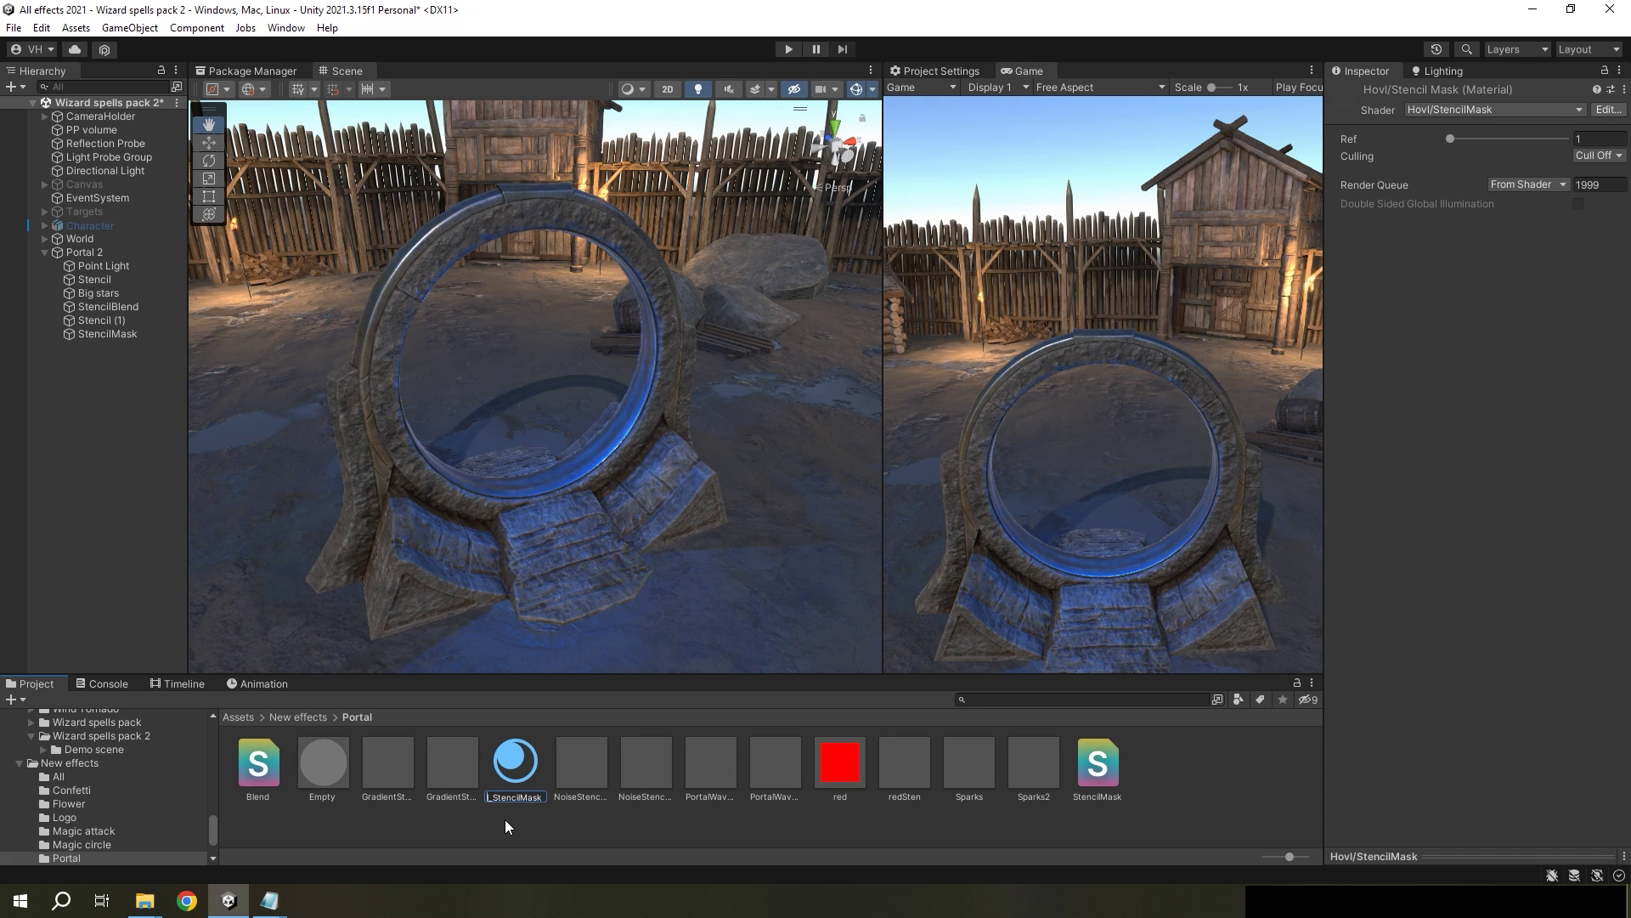
{"action": "key", "text": "Return"}
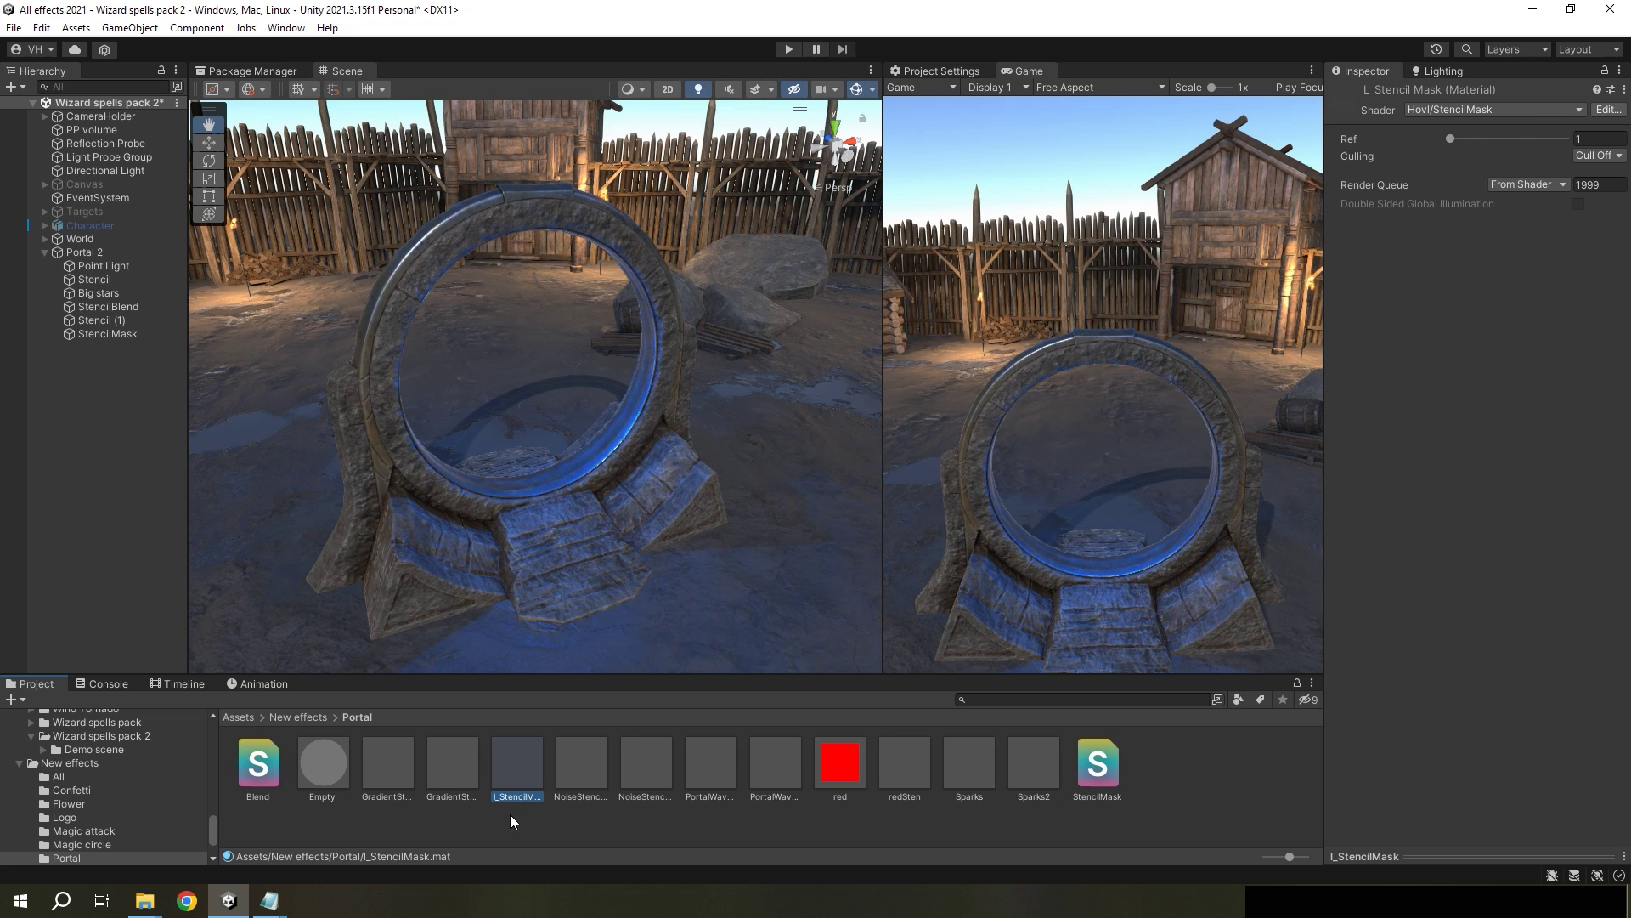
Step: Assign the l_StencilMask material to the StencilMask particle system's renderer and view the masked portal
{"action": "left_click", "coordinate": [109, 334]}
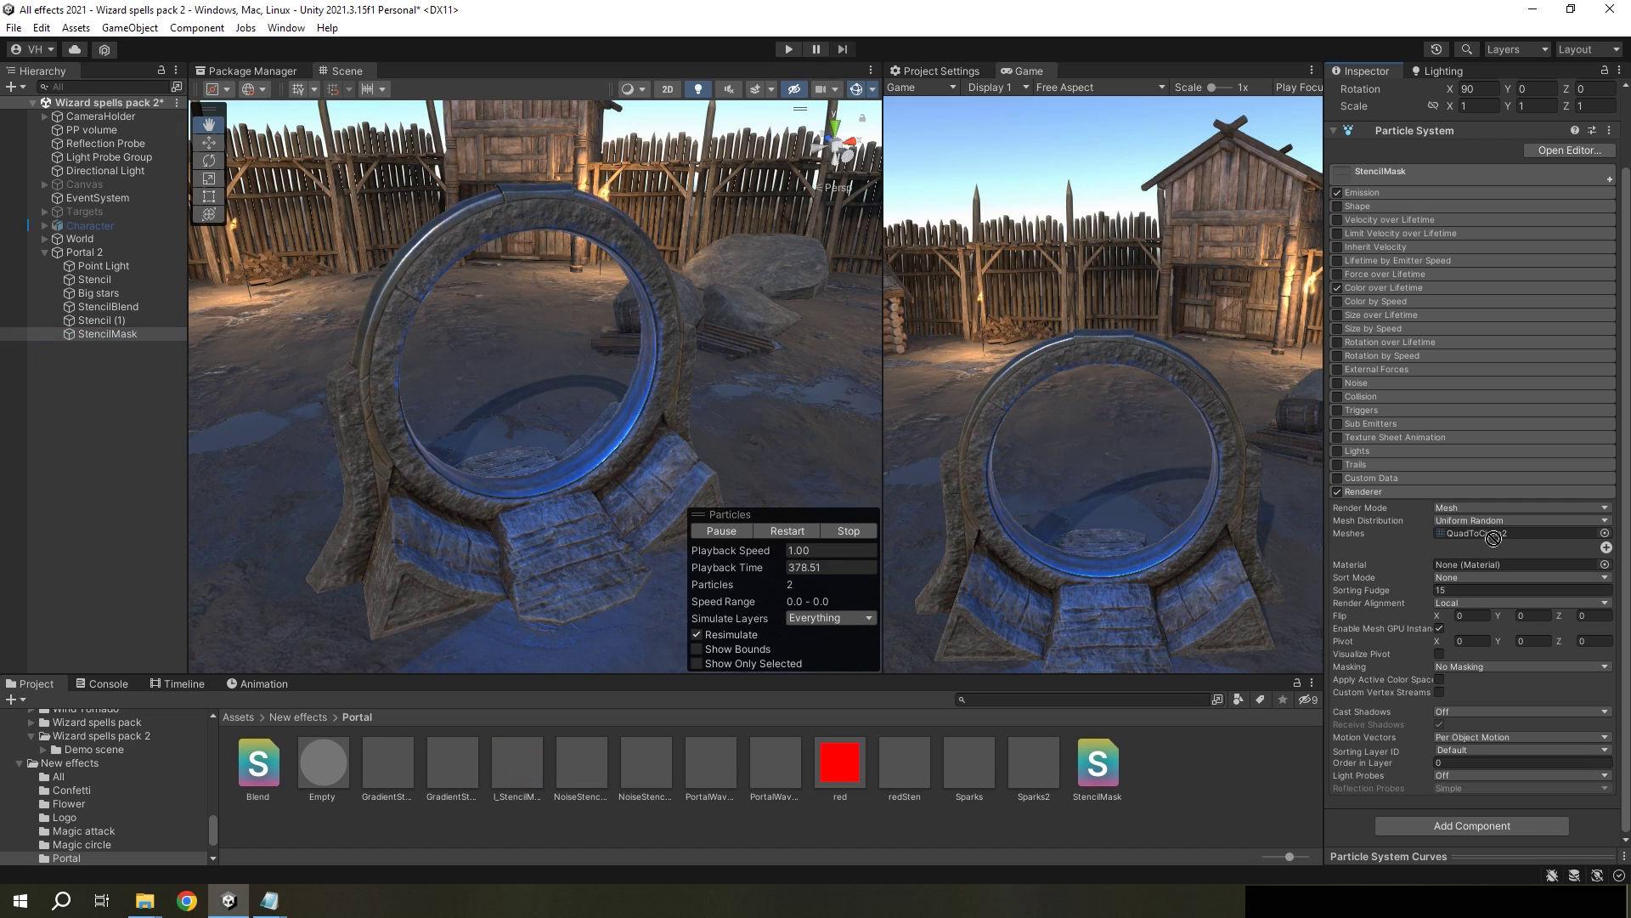
{"action": "left_click_drag", "start_coordinate": [1489, 562], "coordinate": [1489, 563]}
{"action": "left_click_drag", "start_coordinate": [765, 463], "coordinate": [593, 472], "text": "alt"}
{"action": "left_click_drag", "start_coordinate": [648, 390], "coordinate": [412, 752], "text": "alt"}
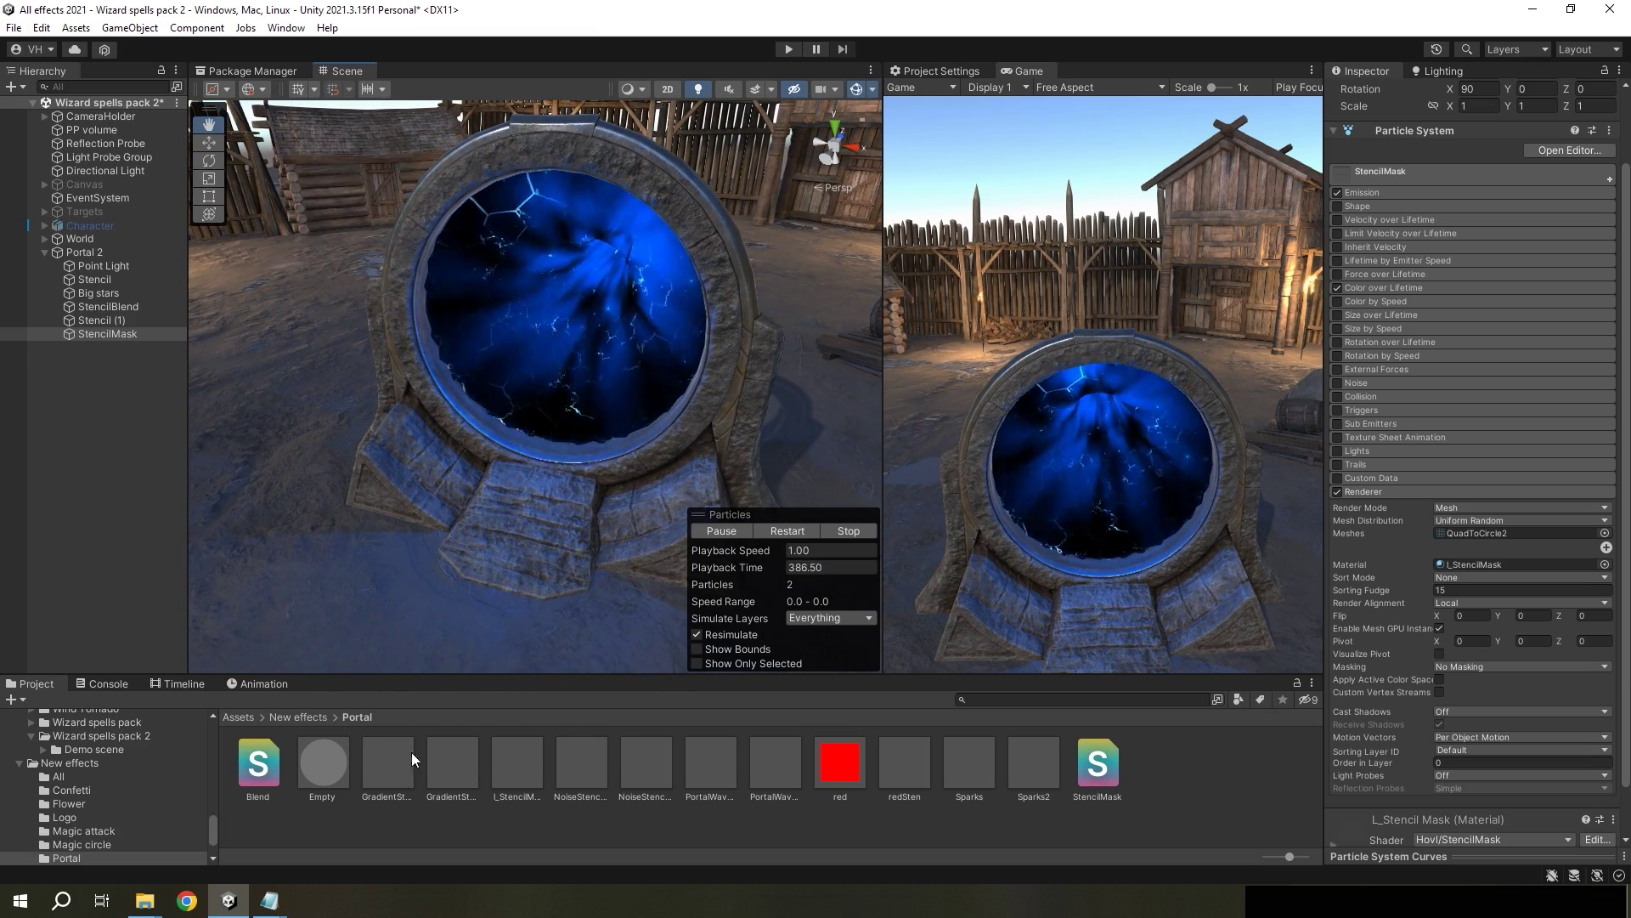
Step: Delete the ZTest LEqual line below ZWrite Off in Blend.shader, save the file and check the portal in Unity
{"action": "mouse_move", "coordinate": [269, 901]}
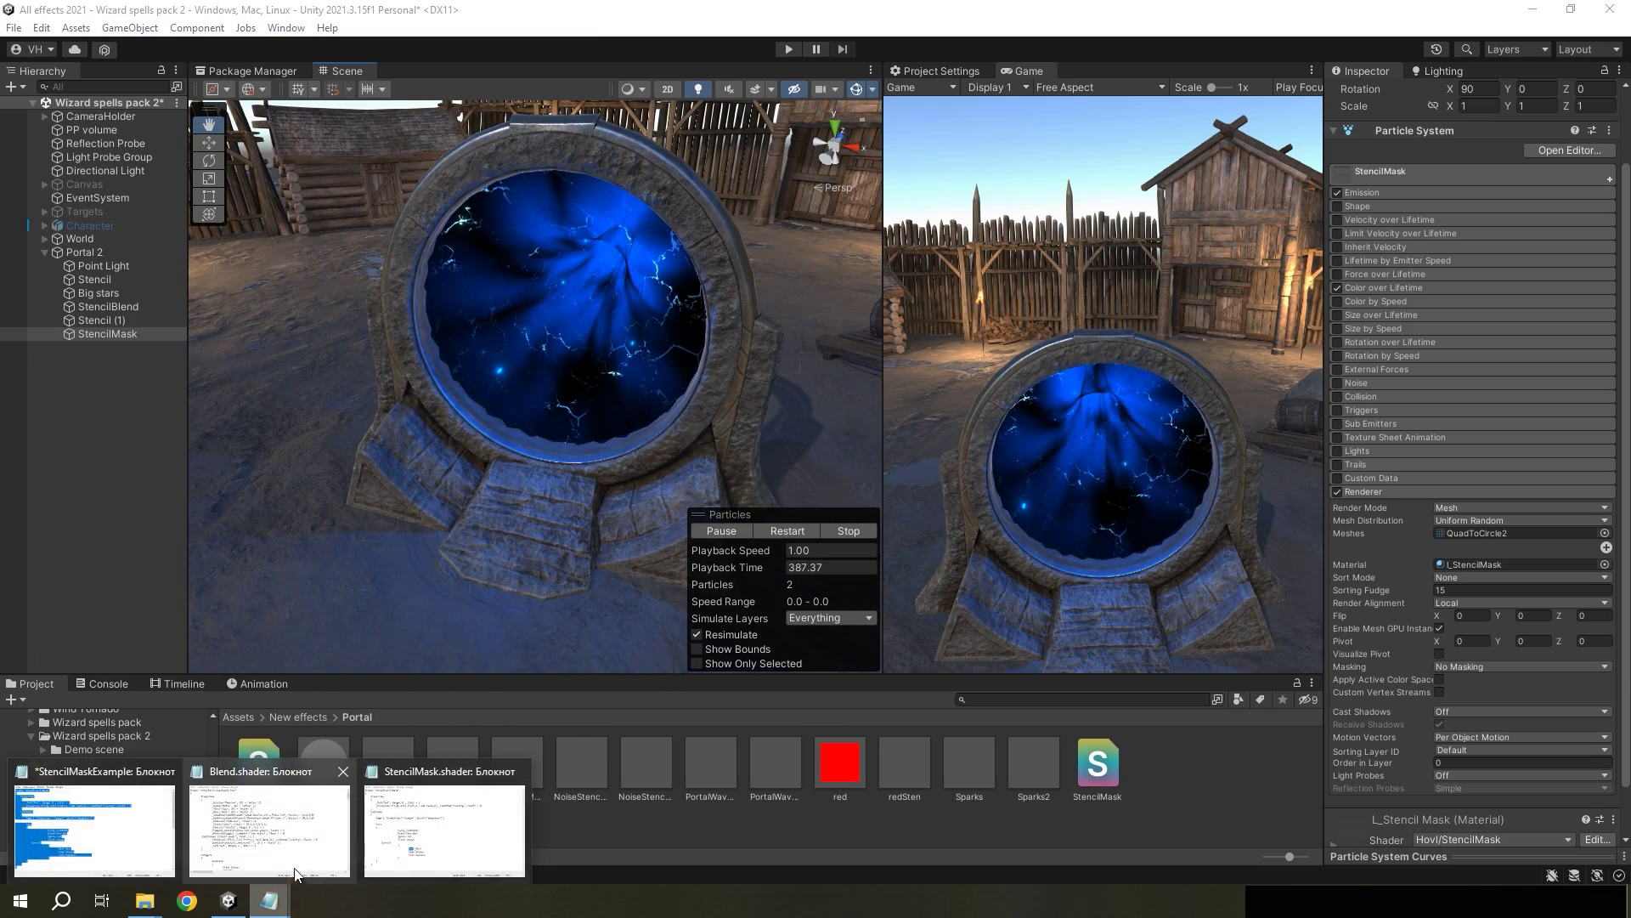
{"action": "left_click", "coordinate": [240, 821]}
{"action": "scroll", "coordinate": [819, 546], "scroll_direction": "down", "scroll_amount": 4}
{"action": "scroll", "coordinate": [800, 512], "scroll_direction": "down", "scroll_amount": 2}
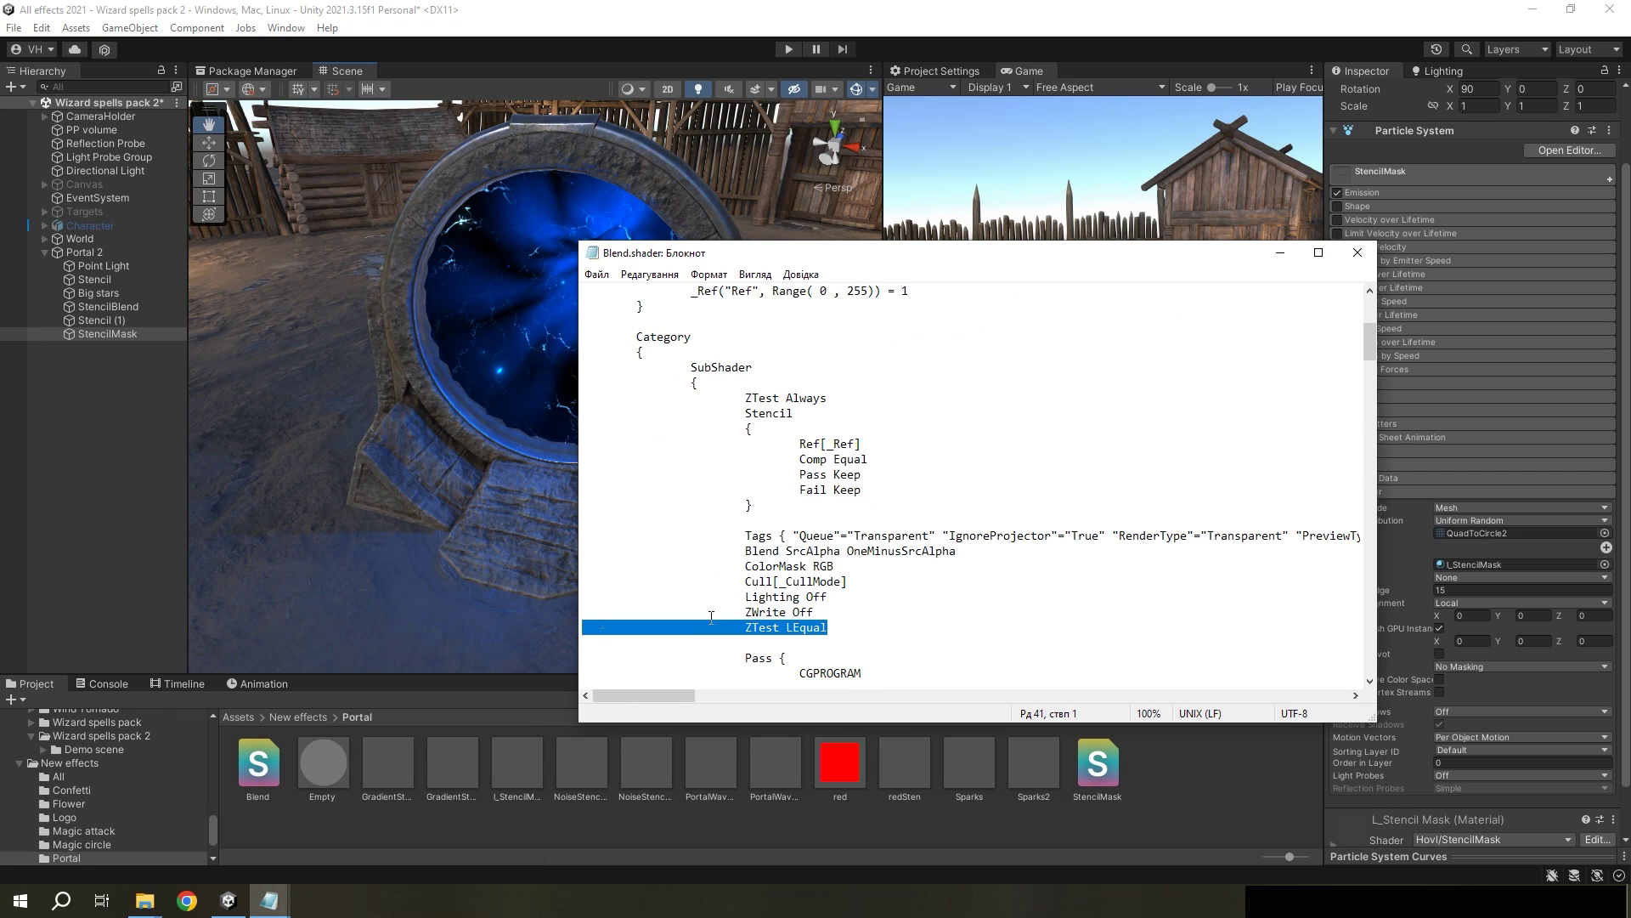
{"action": "left_click", "coordinate": [597, 274]}
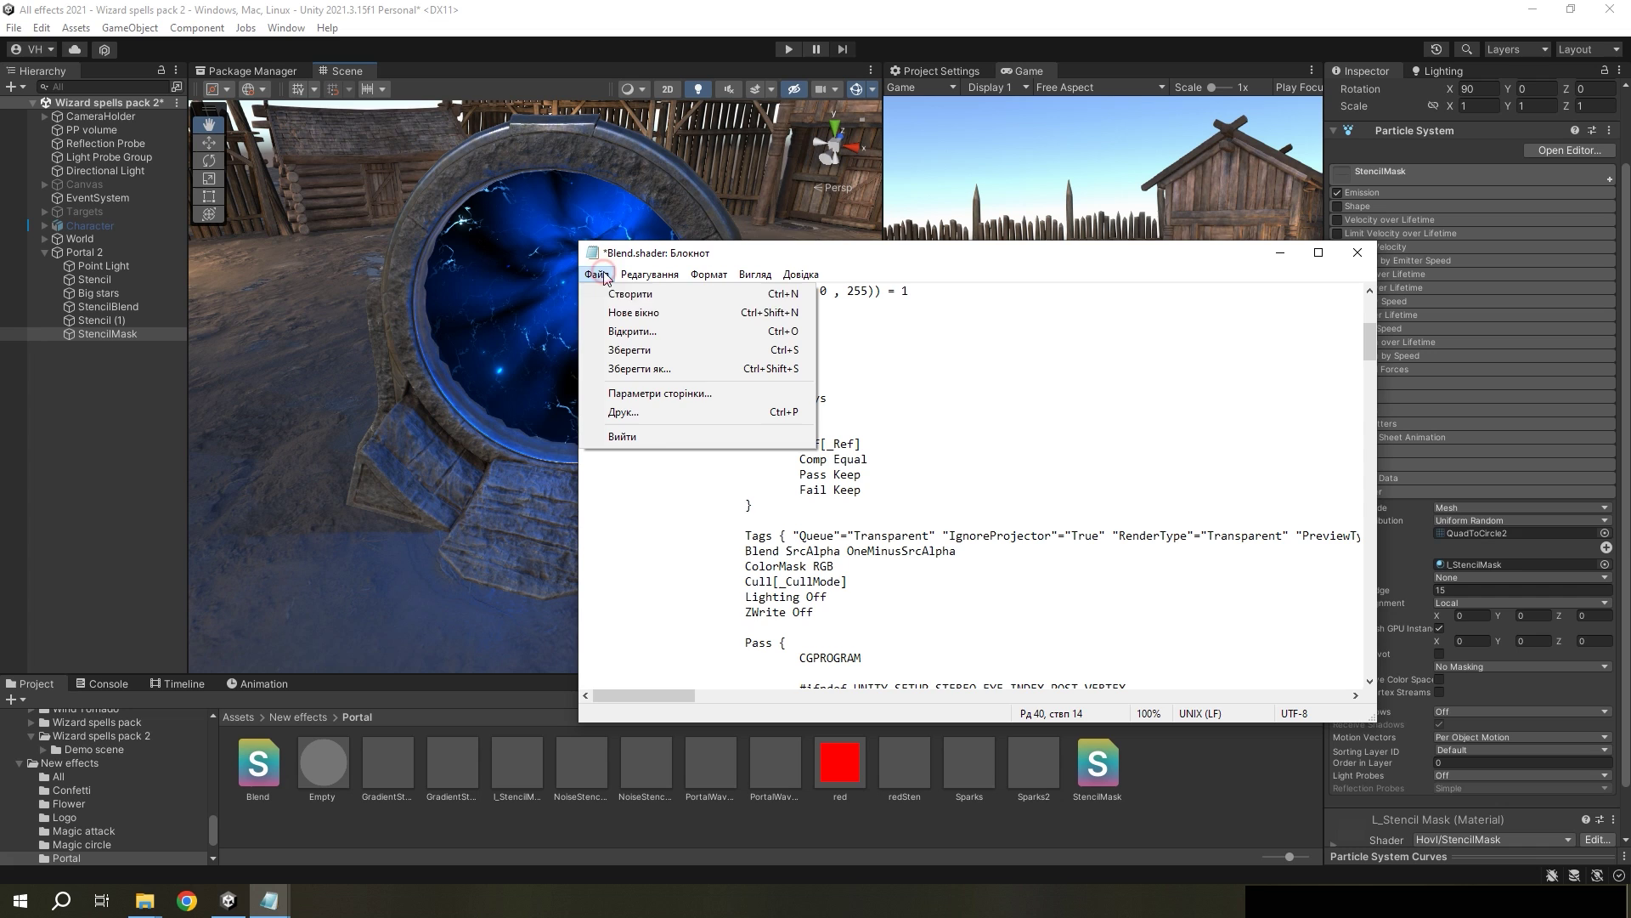
{"action": "left_click", "coordinate": [630, 349]}
{"action": "left_click", "coordinate": [648, 406]}
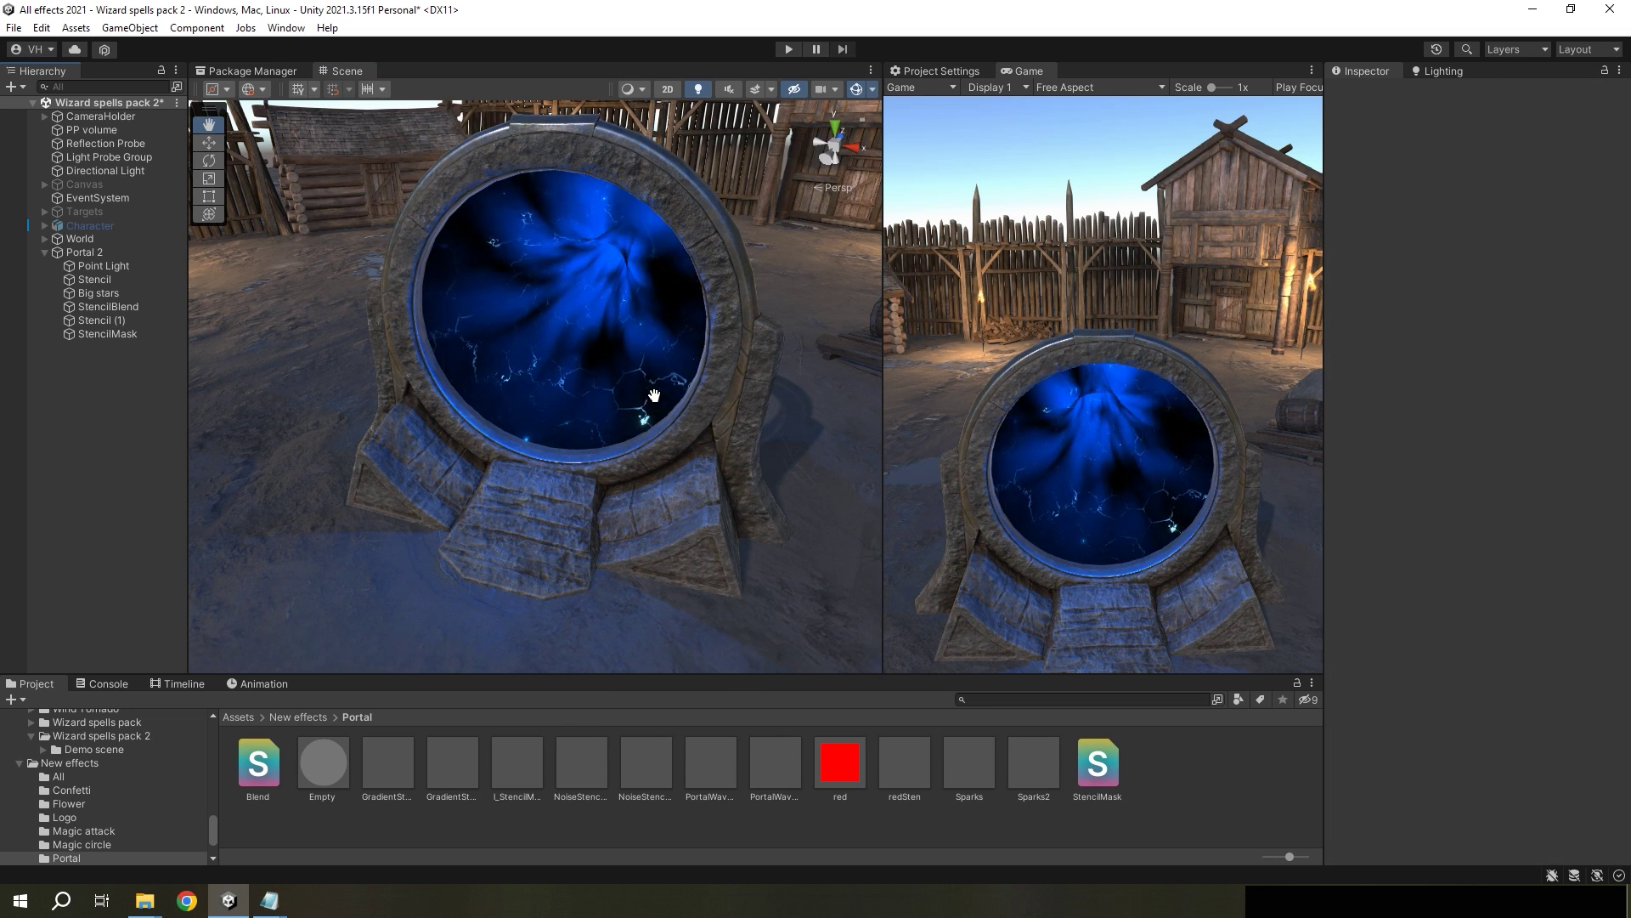
{"action": "left_click_drag", "start_coordinate": [652, 400], "coordinate": [599, 406], "text": "alt"}
{"action": "left_click", "coordinate": [270, 899]}
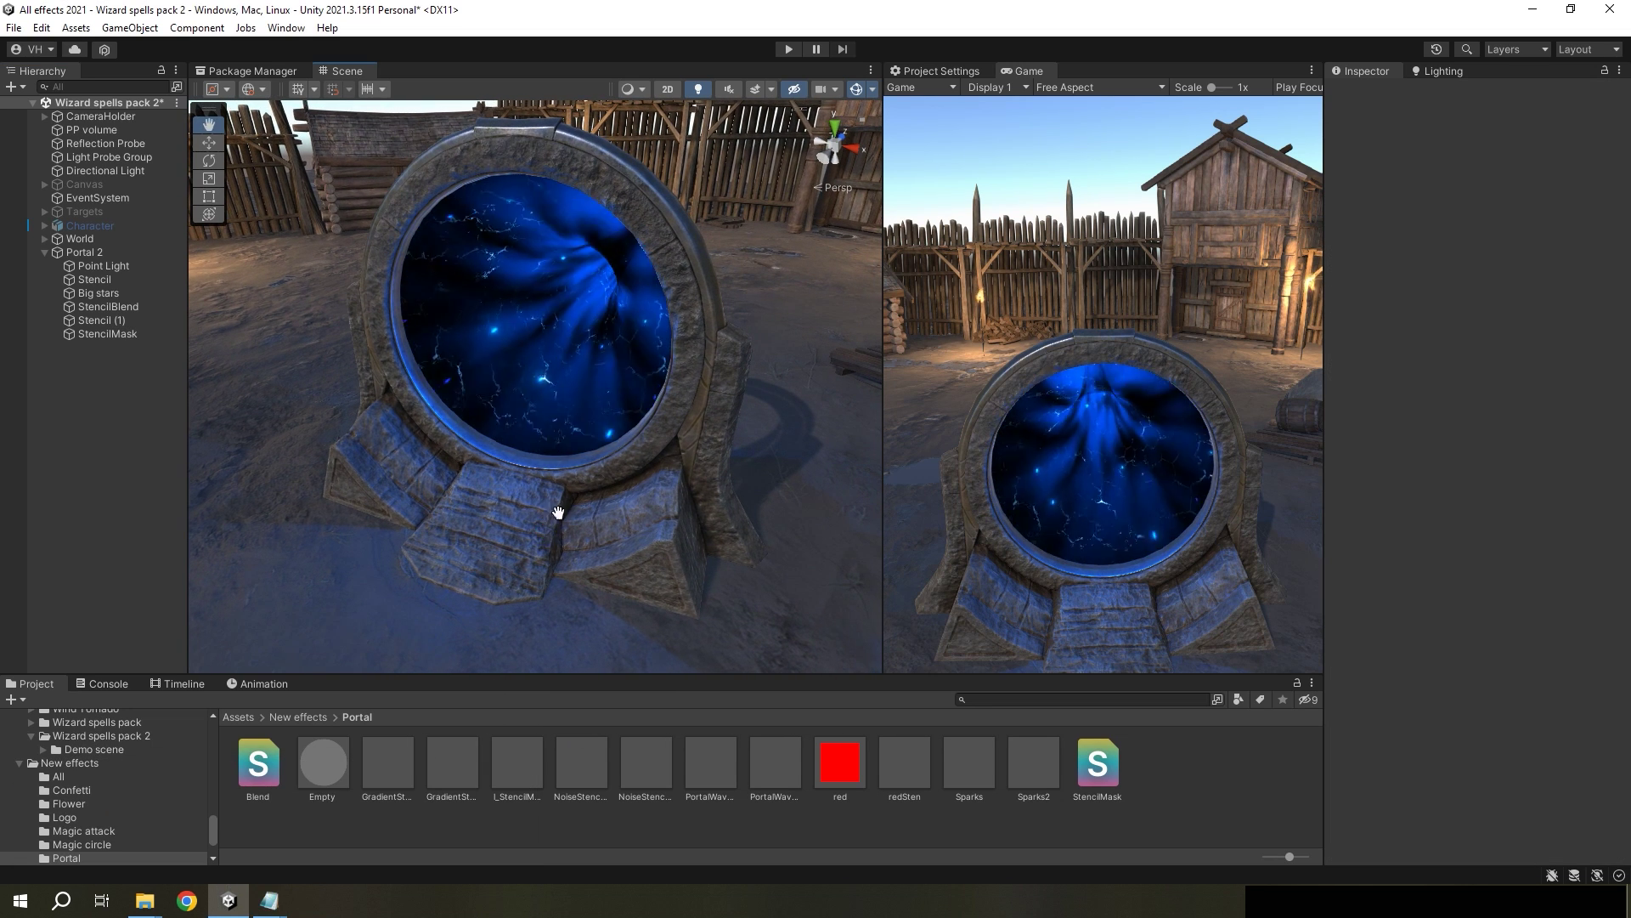
{"action": "left_click_drag", "start_coordinate": [553, 547], "coordinate": [125, 442], "text": "alt"}
{"action": "left_click_drag", "start_coordinate": [420, 430], "coordinate": [566, 421], "text": "alt"}
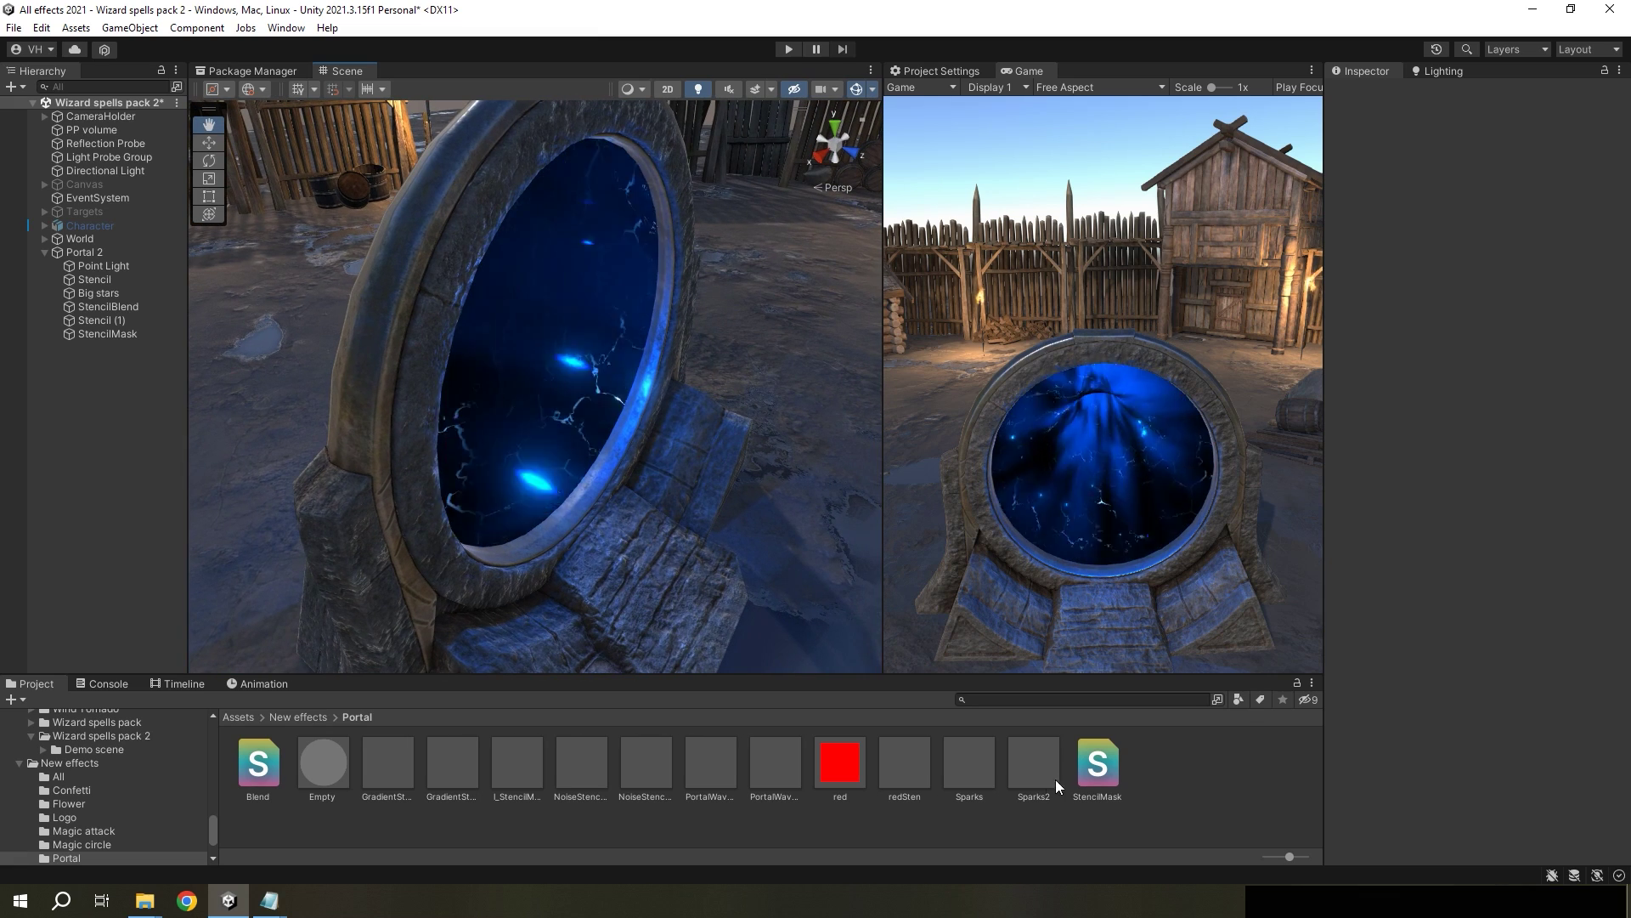
Step: Set the l_StencilMask material's Culling to Cull Front and check the portal from both sides
{"action": "left_click", "coordinate": [527, 769]}
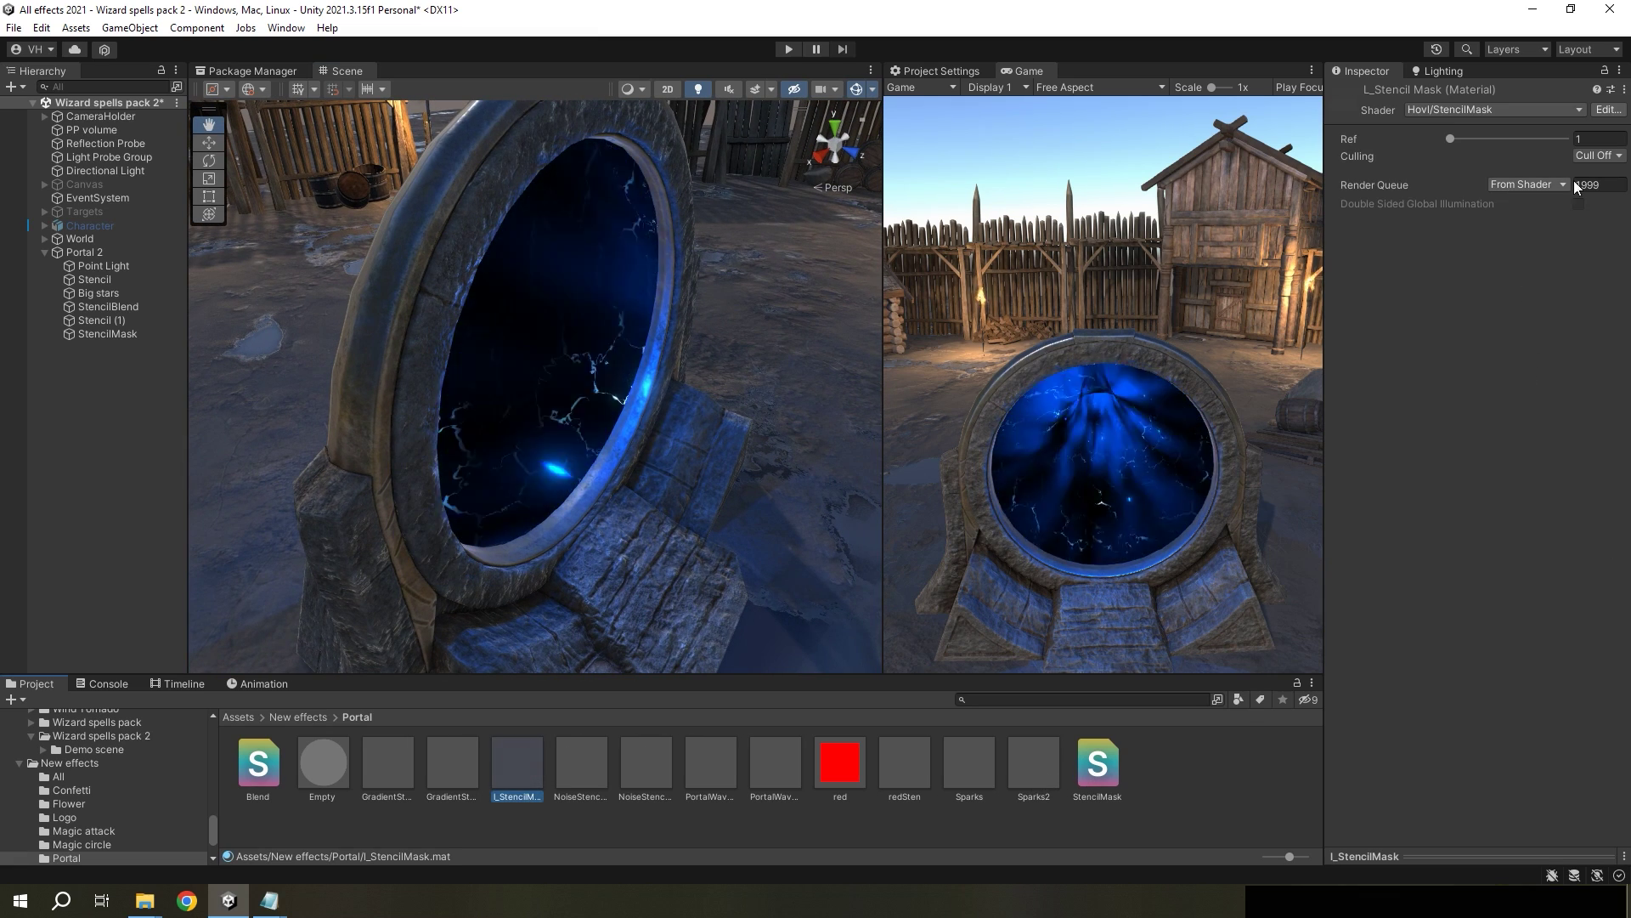
{"action": "left_click", "coordinate": [1592, 157]}
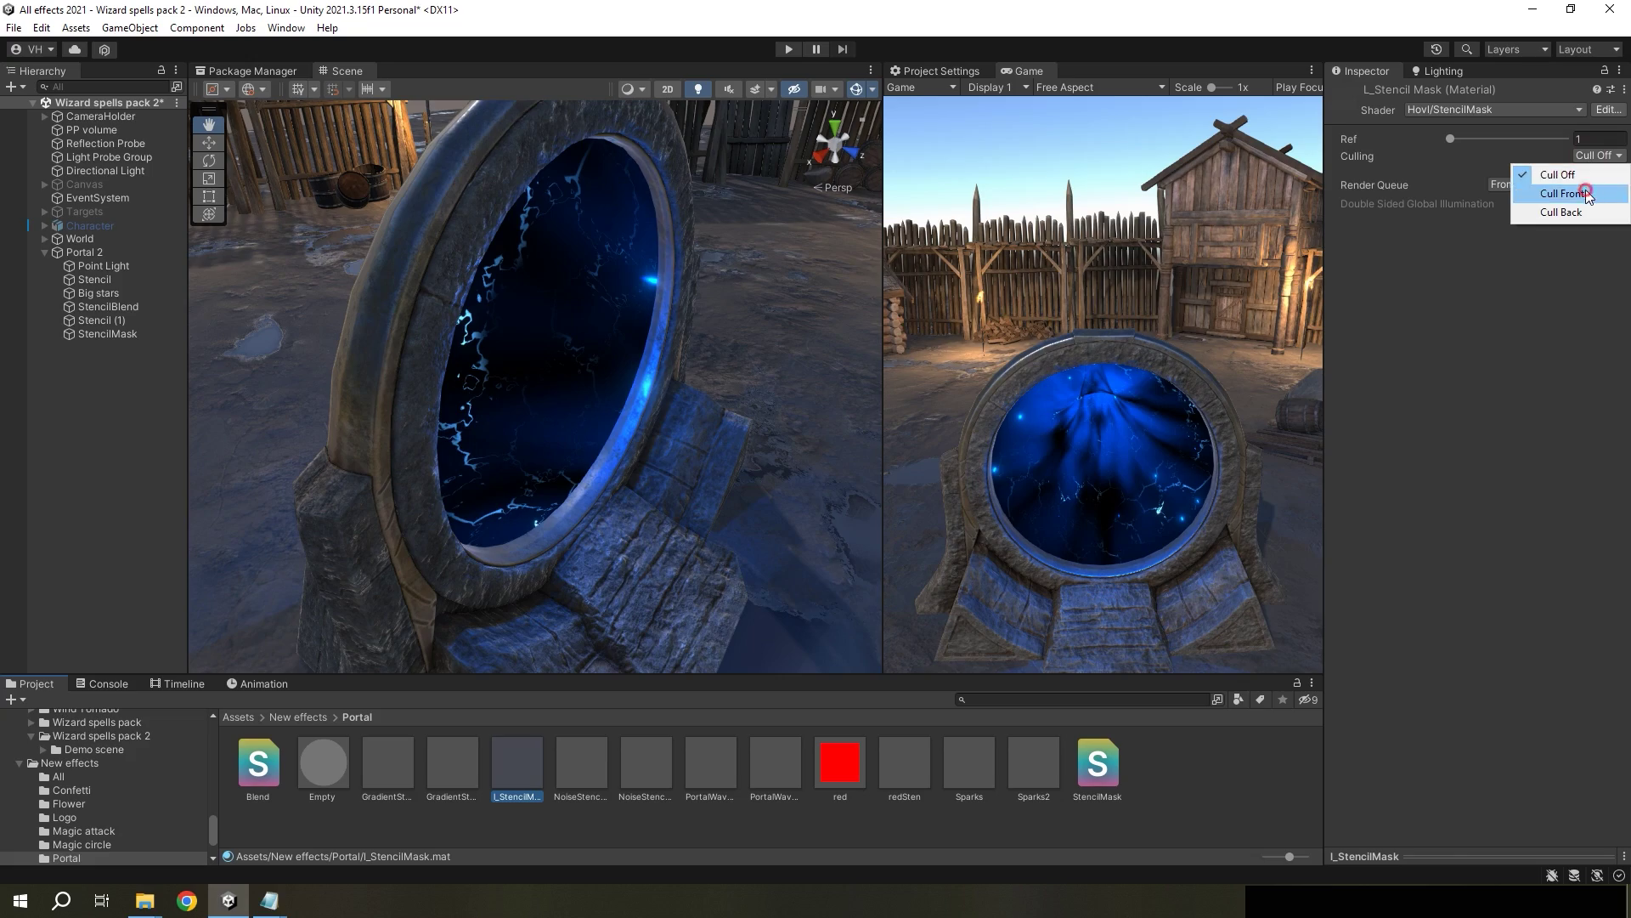
{"action": "left_click", "coordinate": [1585, 192]}
{"action": "key", "text": "a"}
{"action": "right_click_drag", "start_coordinate": [379, 349], "coordinate": [787, 341]}
{"action": "key", "text": "d"}
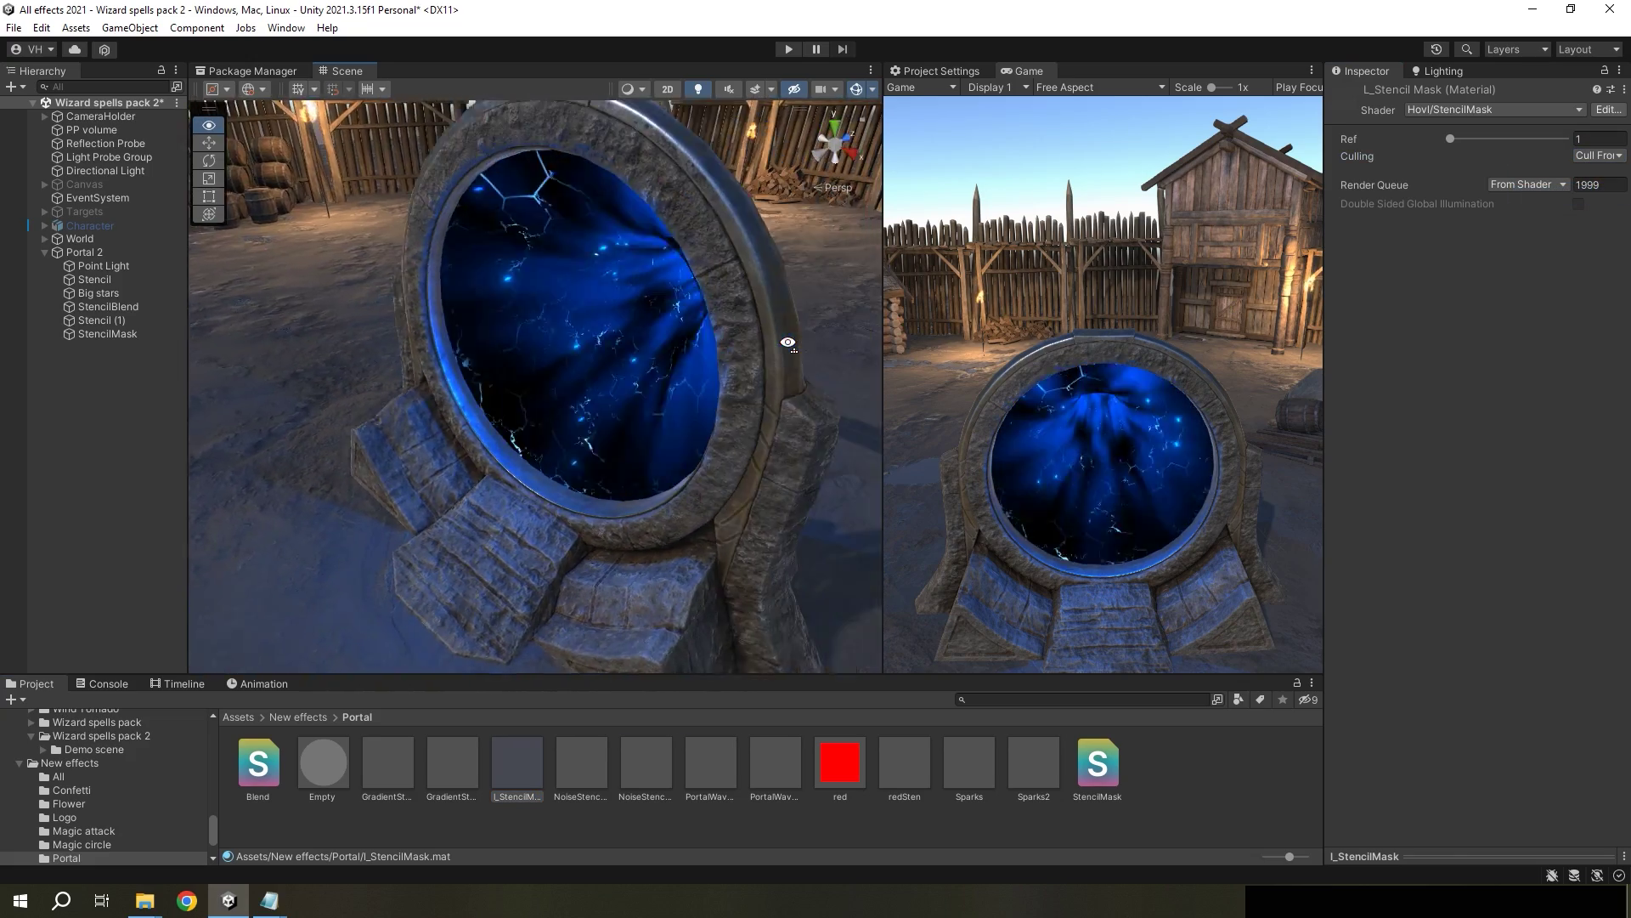
{"action": "left_click_drag", "start_coordinate": [787, 342], "coordinate": [443, 347], "text": "alt"}
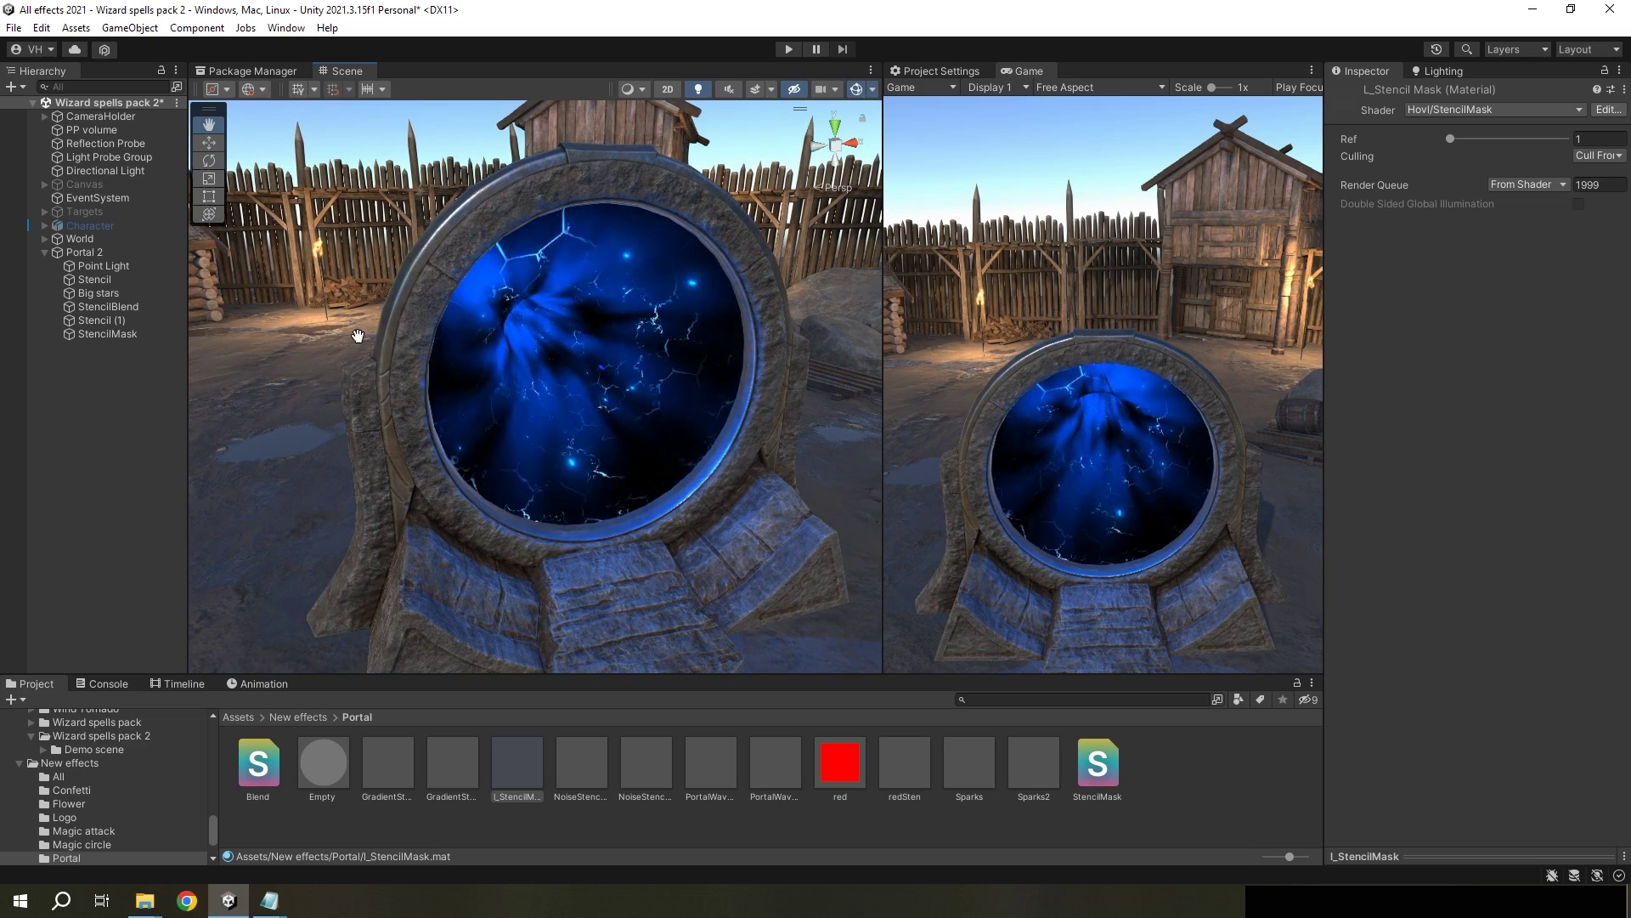
Step: Examine the NoiseStencil material's settings, including its Ref value, on the Stencil particle system
{"action": "left_click", "coordinate": [95, 279]}
{"action": "scroll", "coordinate": [1379, 619], "scroll_direction": "down", "scroll_amount": 10}
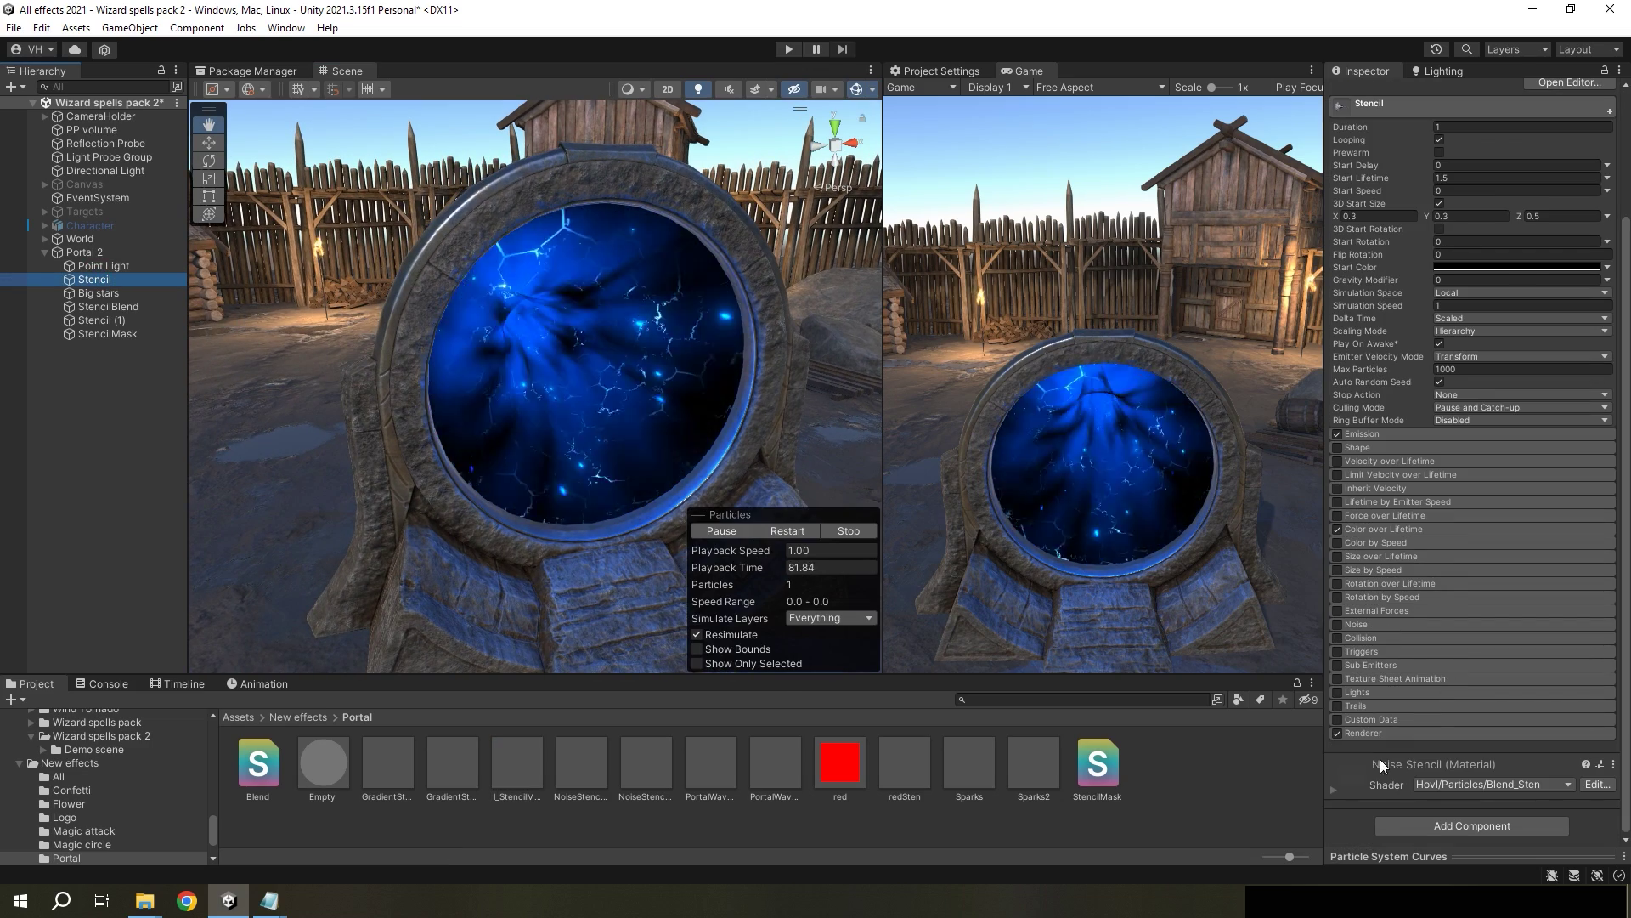
{"action": "left_click", "coordinate": [1378, 783]}
{"action": "scroll", "coordinate": [1552, 722], "scroll_direction": "down", "scroll_amount": 6}
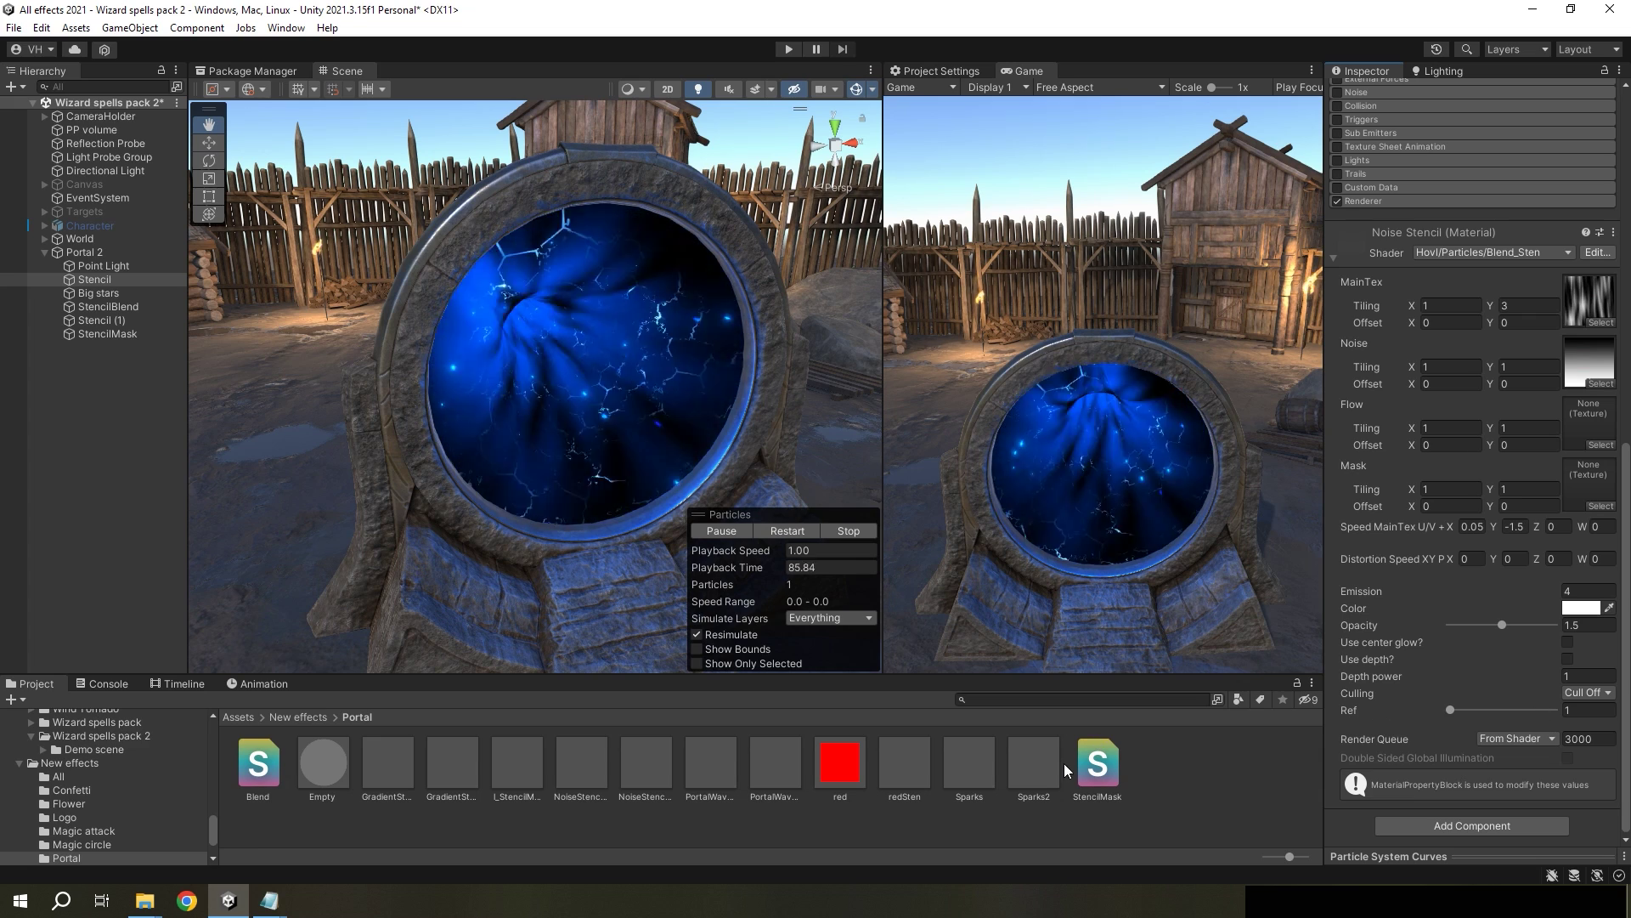
Step: Set the l_StencilMask material's Ref to 2 and view the portal from another angle
{"action": "left_click", "coordinate": [520, 763]}
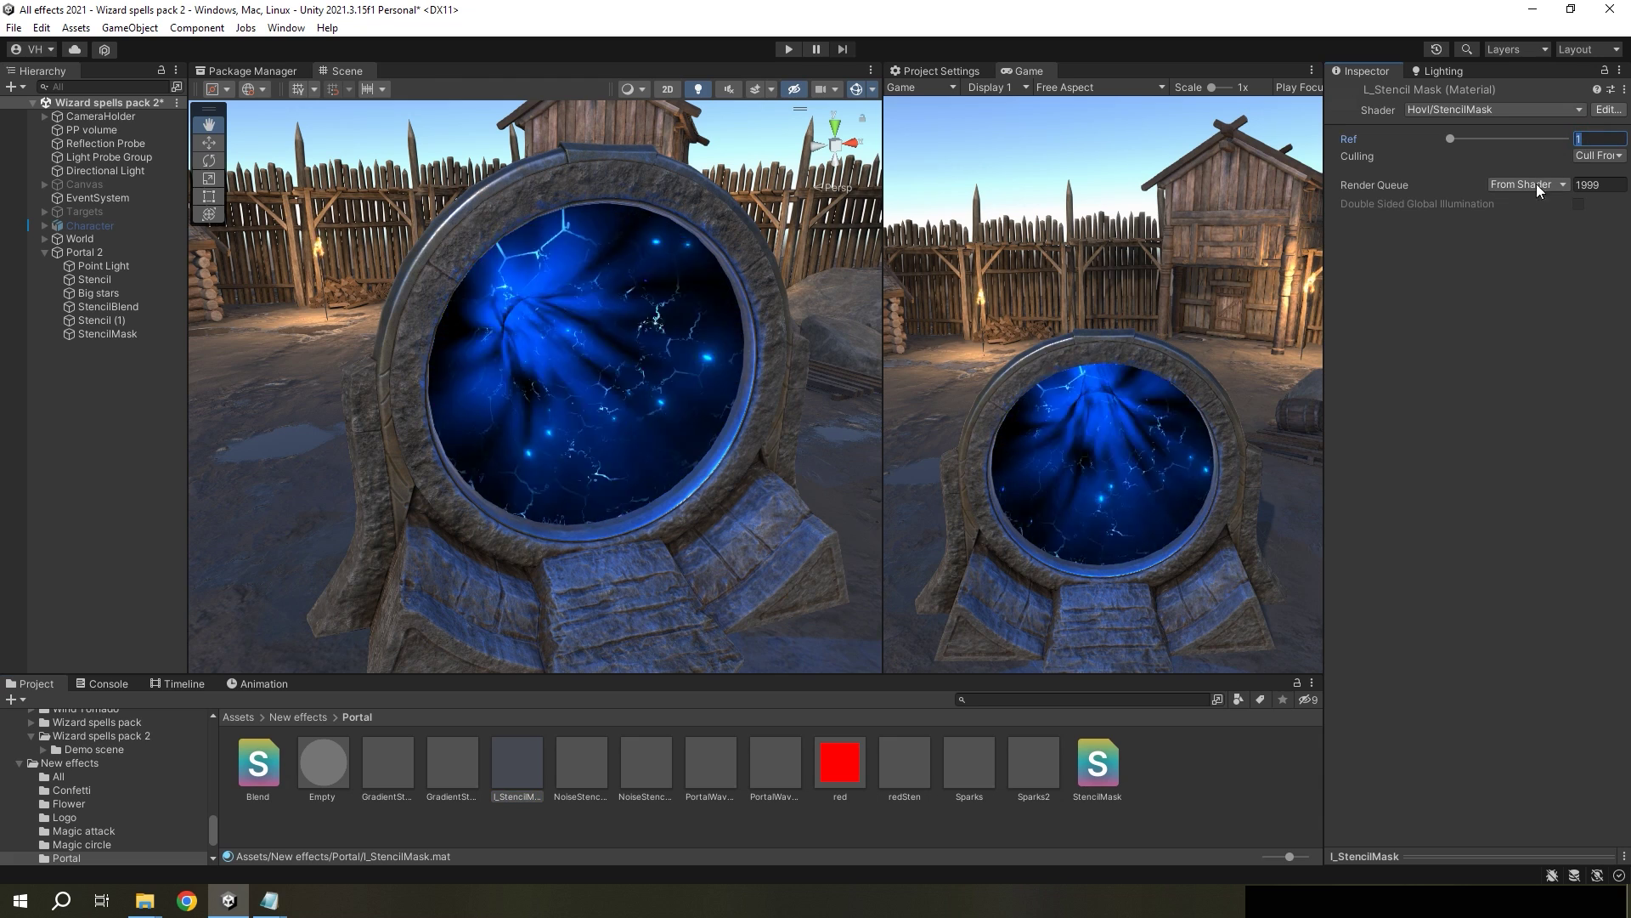
{"action": "type", "text": "2"}
{"action": "left_click_drag", "start_coordinate": [841, 271], "coordinate": [750, 296], "text": "alt"}
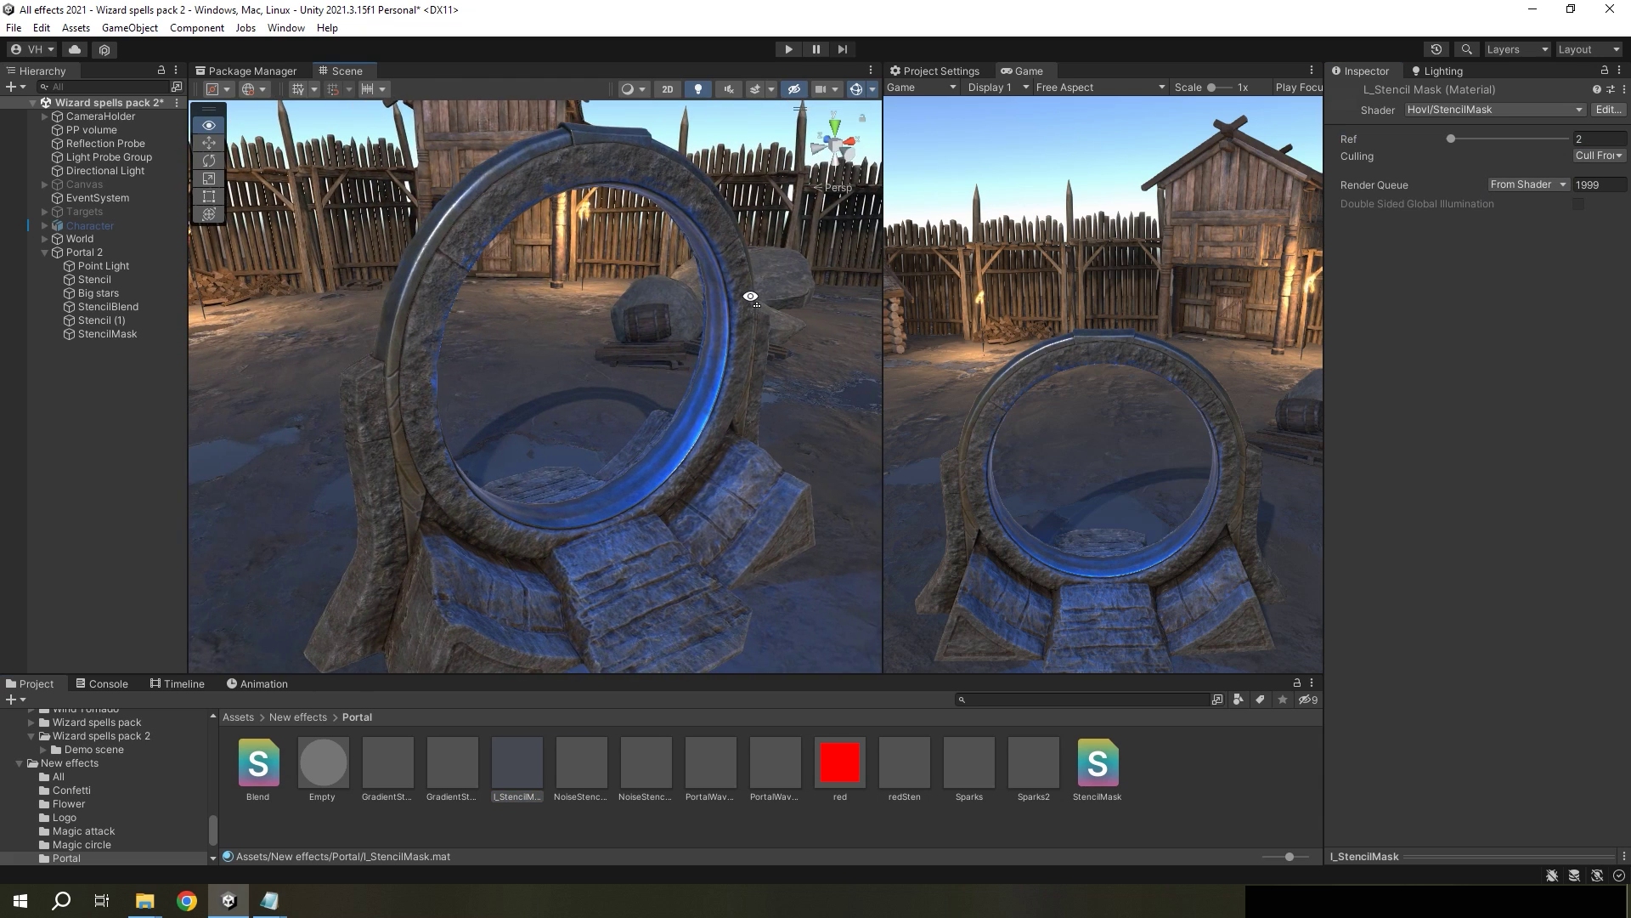
{"action": "mouse_move", "coordinate": [750, 297]}
{"action": "right_mouse_down"}
{"action": "mouse_move", "coordinate": [750, 317]}
{"action": "mouse_move", "coordinate": [733, 309]}
{"action": "right_mouse_up"}
{"action": "key", "text": "d"}
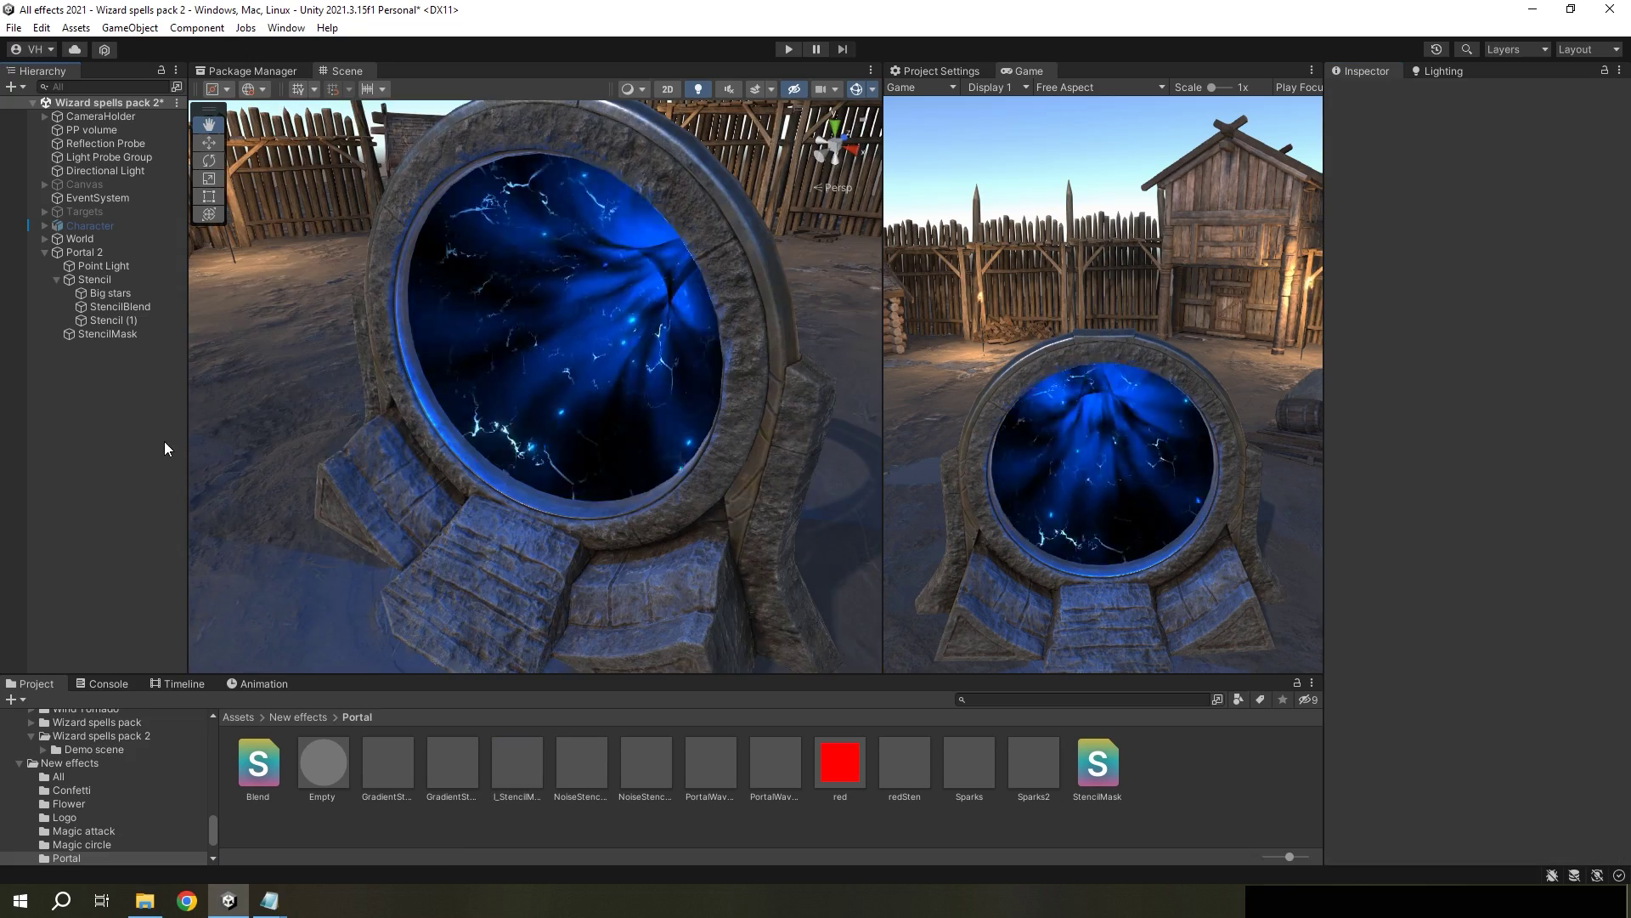
Step: Duplicate the Stencil particle system with its children, set the copy's X rotation to 180 and view the portal from the side
{"action": "left_click_drag", "start_coordinate": [281, 408], "coordinate": [582, 381], "text": "alt"}
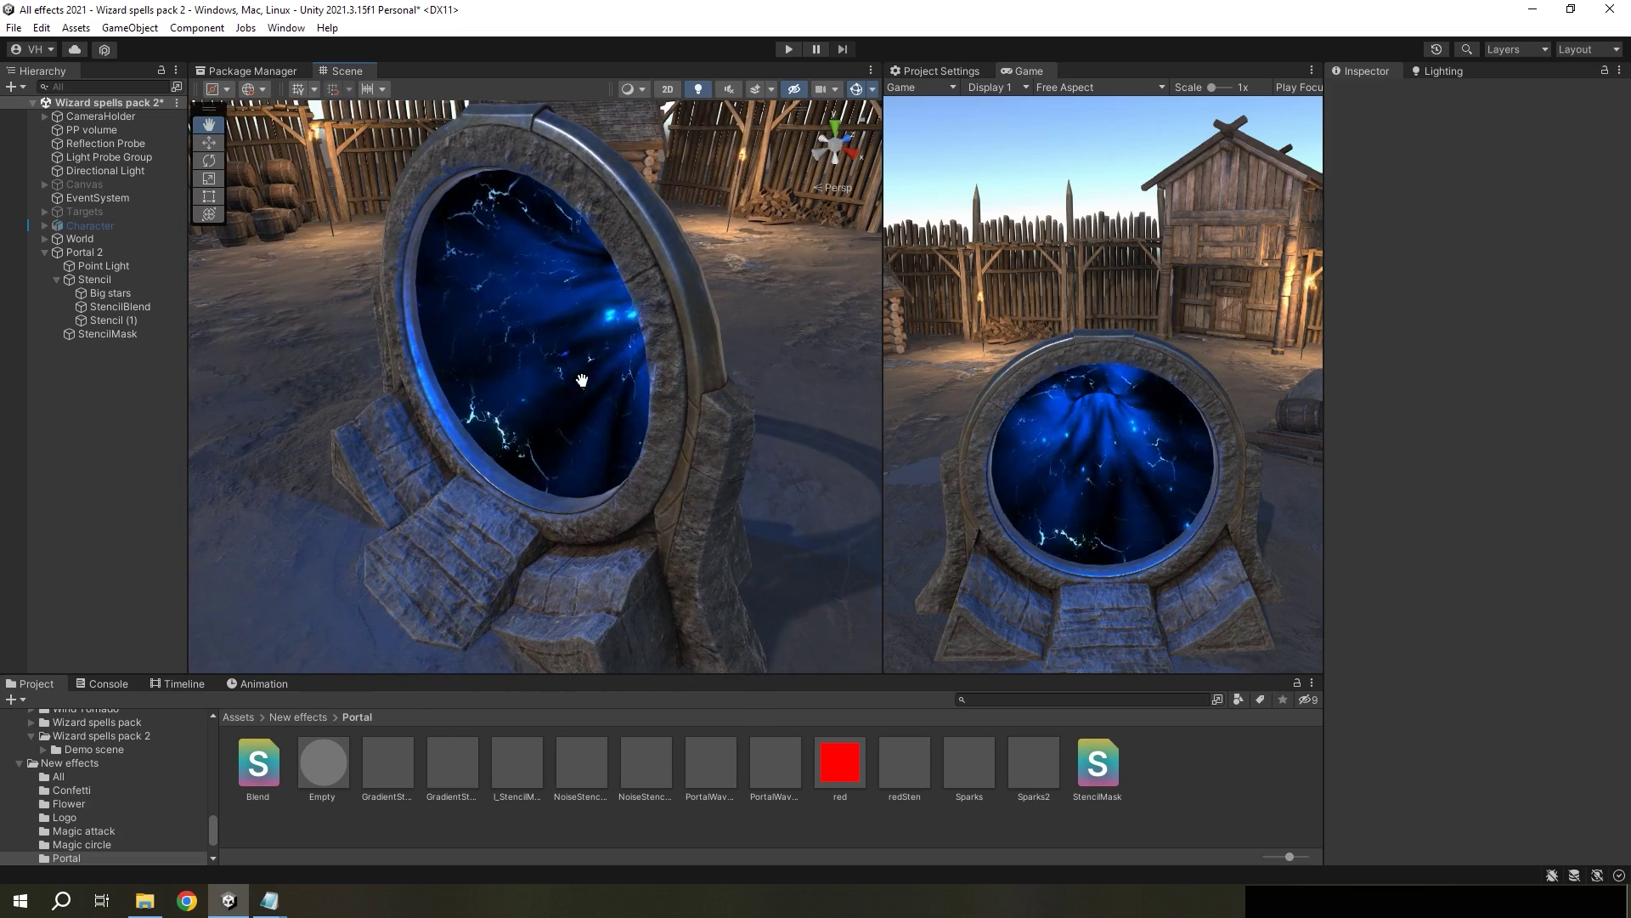
{"action": "left_click", "coordinate": [100, 283]}
{"action": "key", "text": "ctrl+d"}
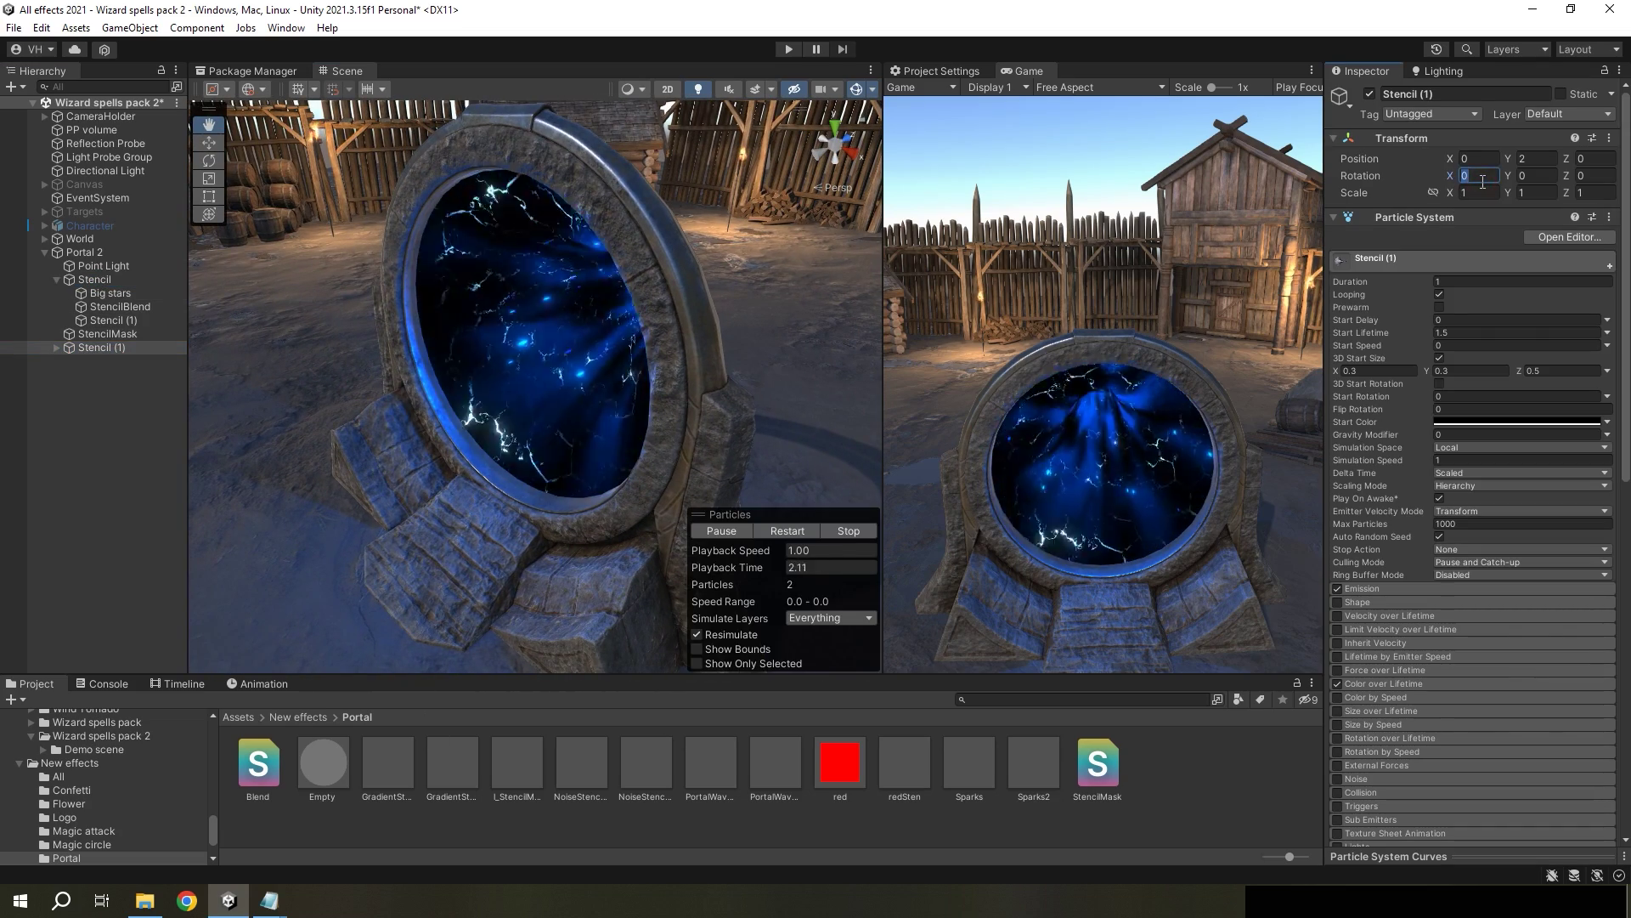
{"action": "left_click_drag", "start_coordinate": [705, 280], "coordinate": [424, 311], "text": "alt"}
{"action": "key", "text": "d"}
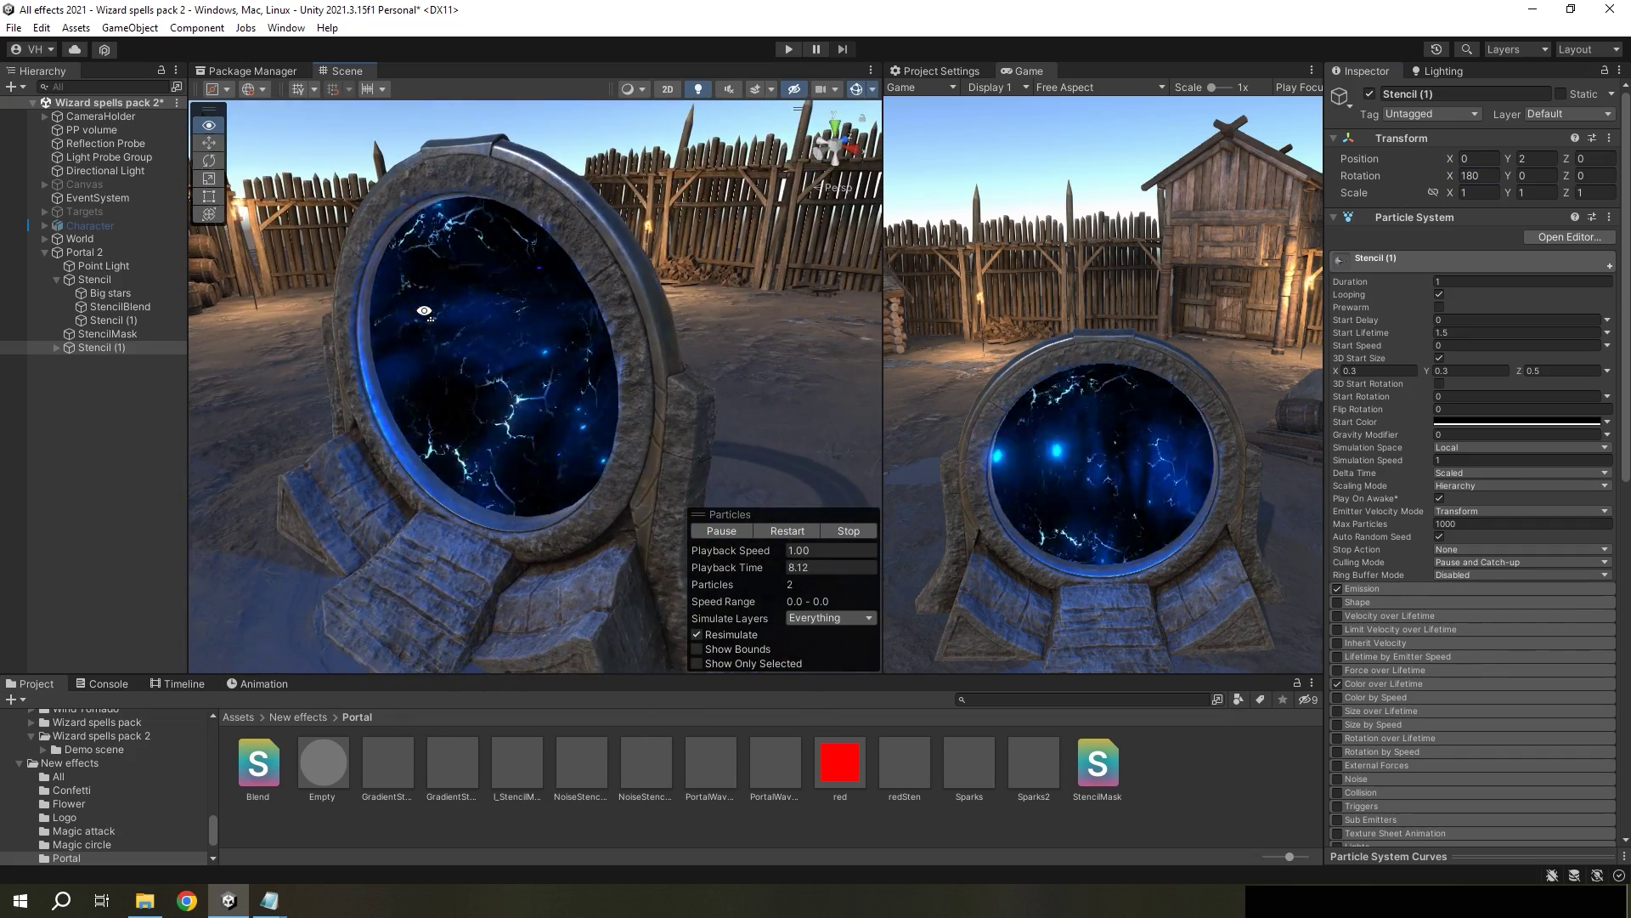
{"action": "left_click_drag", "start_coordinate": [540, 252], "coordinate": [476, 298], "text": "alt"}
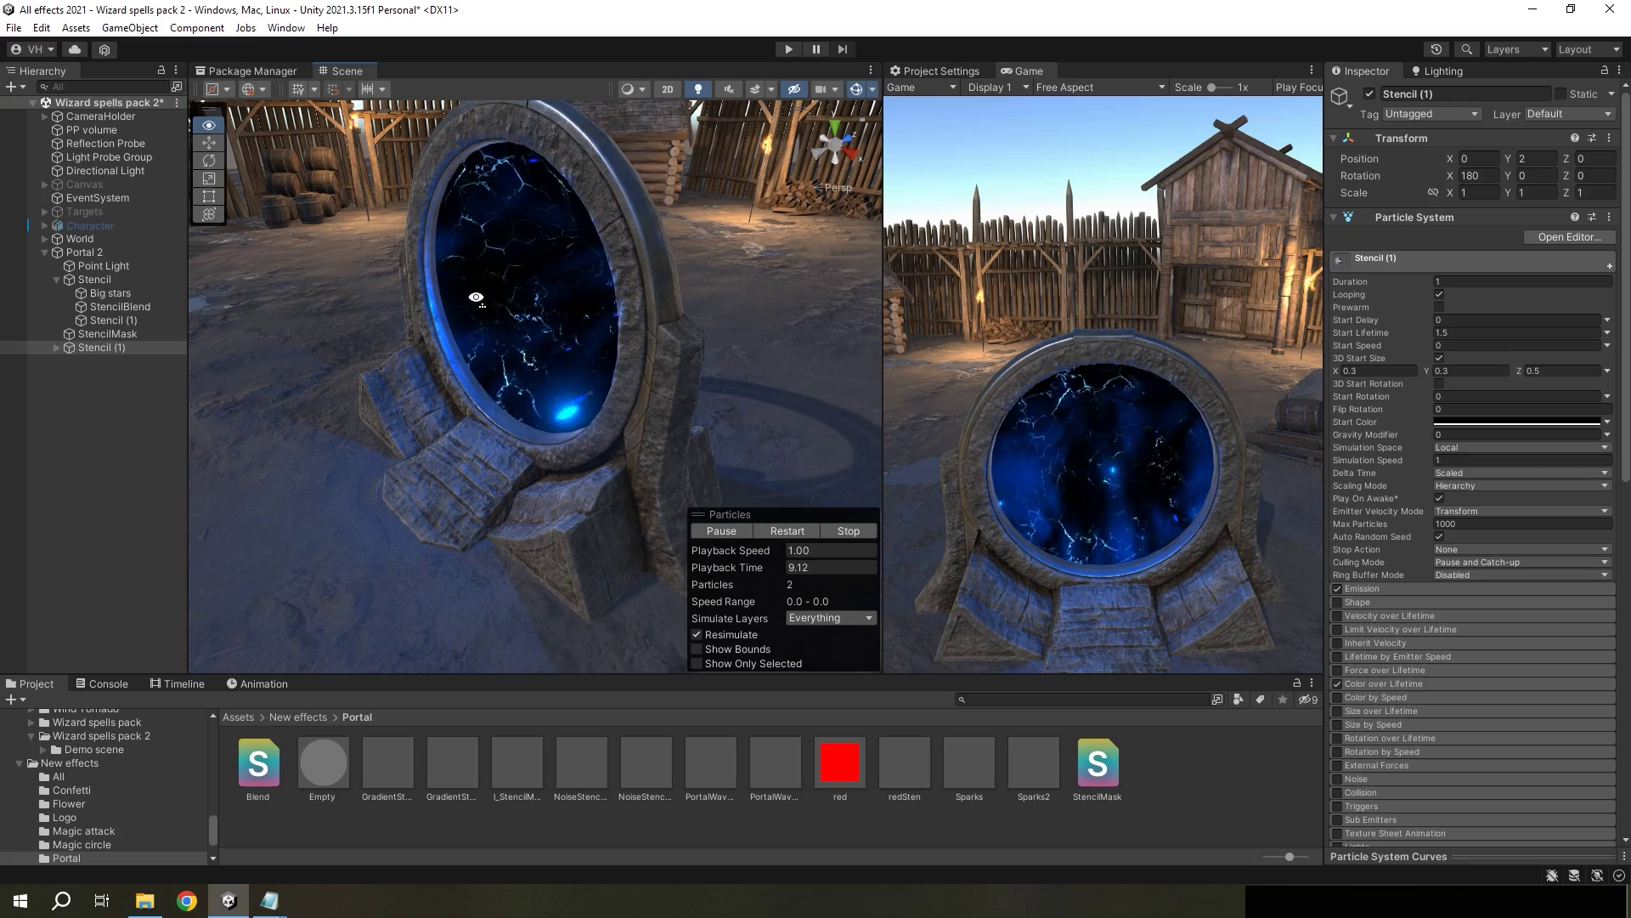
Step: Examine the rotated portal mesh in Shaded Wireframe mode and return the Scene view to Shaded
{"action": "left_click", "coordinate": [640, 89]}
{"action": "left_click", "coordinate": [650, 151]}
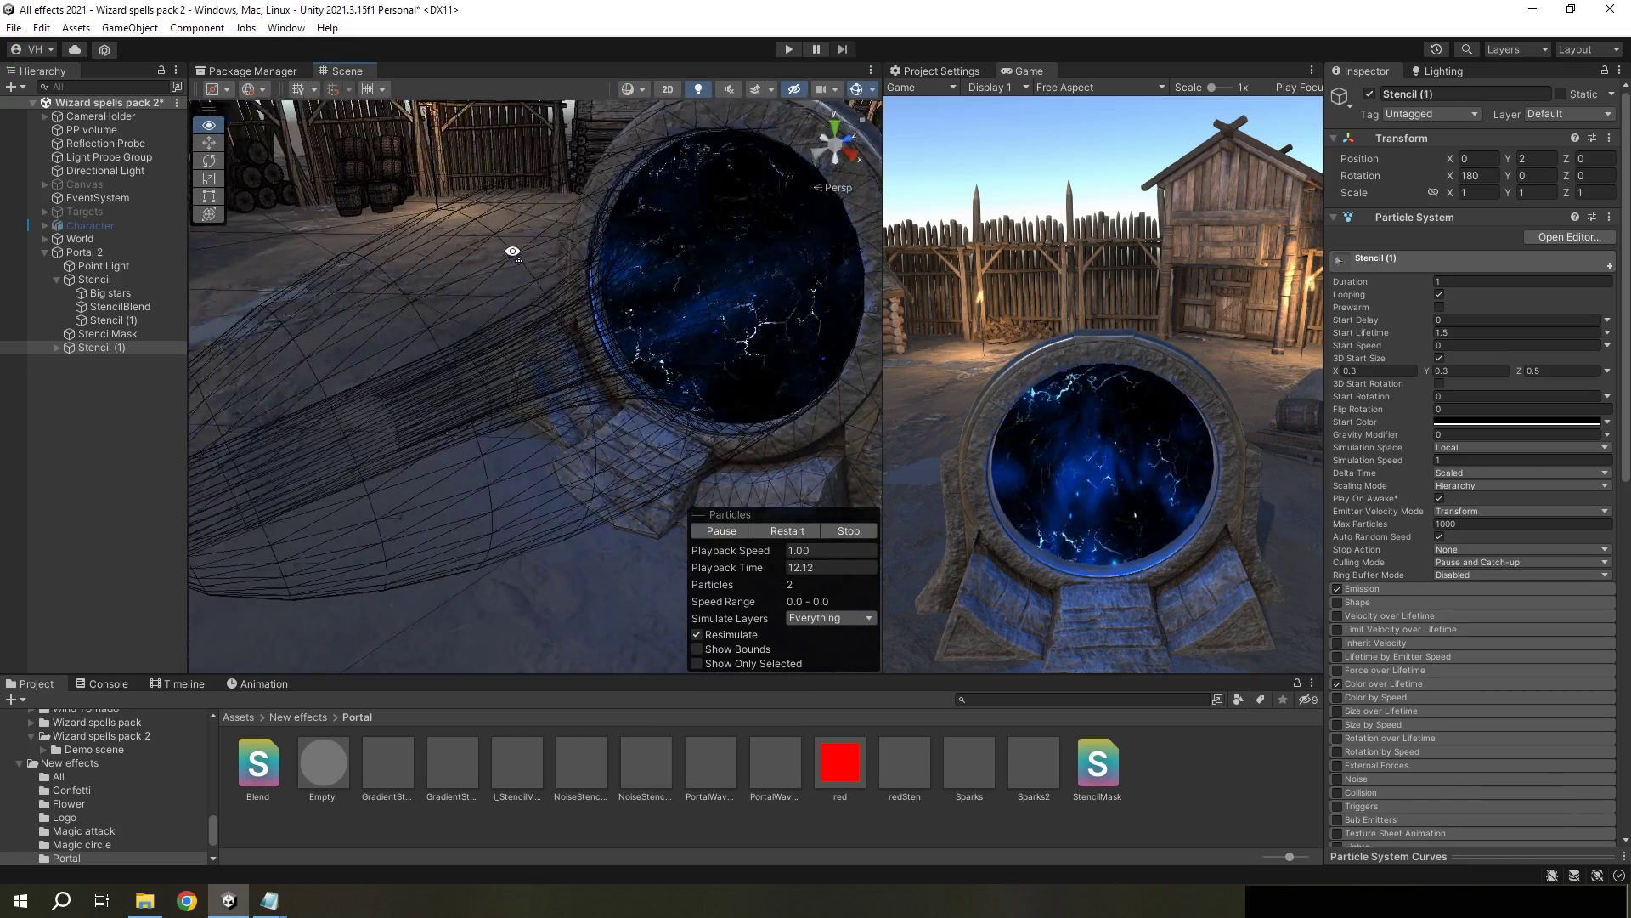
{"action": "left_click", "coordinate": [642, 89]}
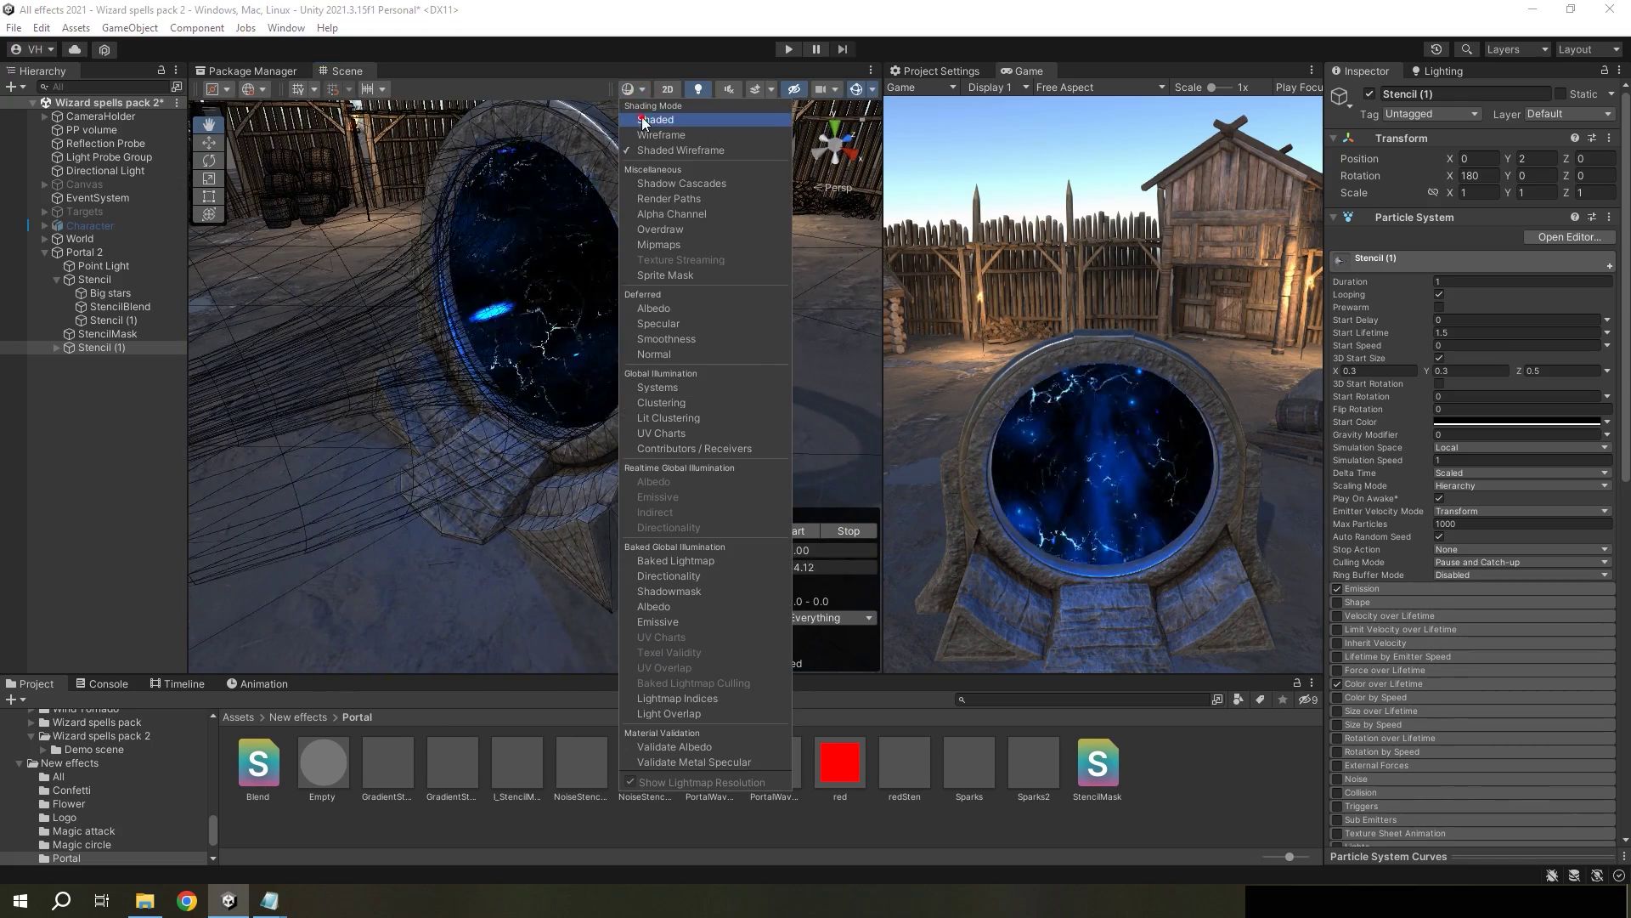
{"action": "left_click", "coordinate": [654, 120]}
{"action": "left_click_drag", "start_coordinate": [645, 255], "coordinate": [552, 297], "text": "alt"}
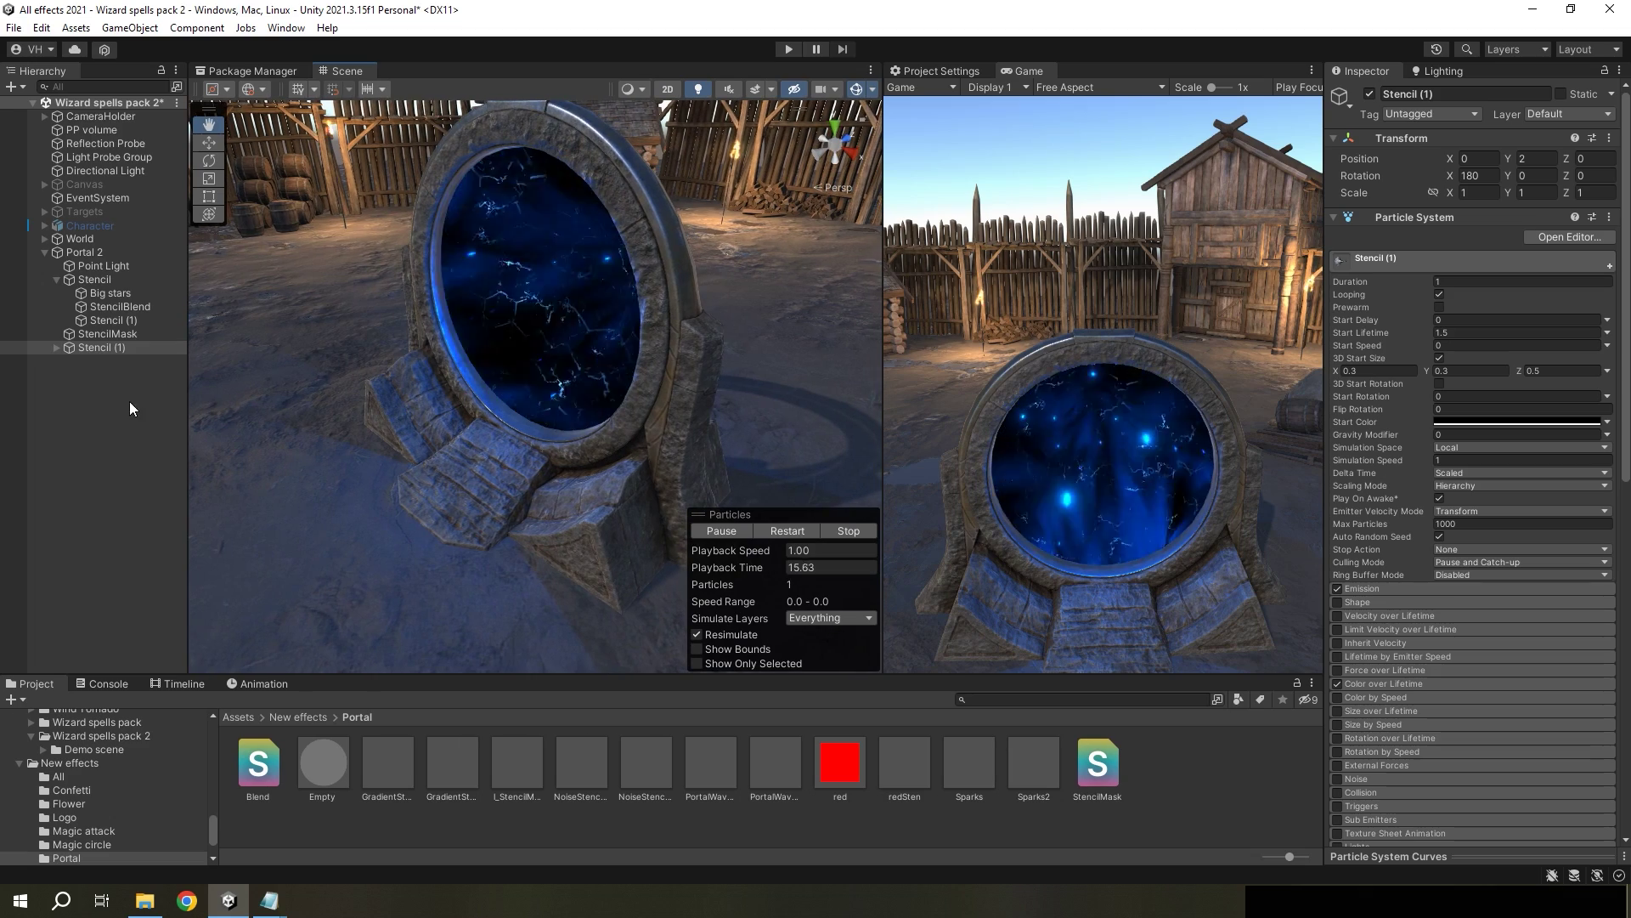
Step: Expand the Stencil copy's children and assign the NoiseStencil2 material to the copy's particle renderer
{"action": "left_click", "coordinate": [56, 348]}
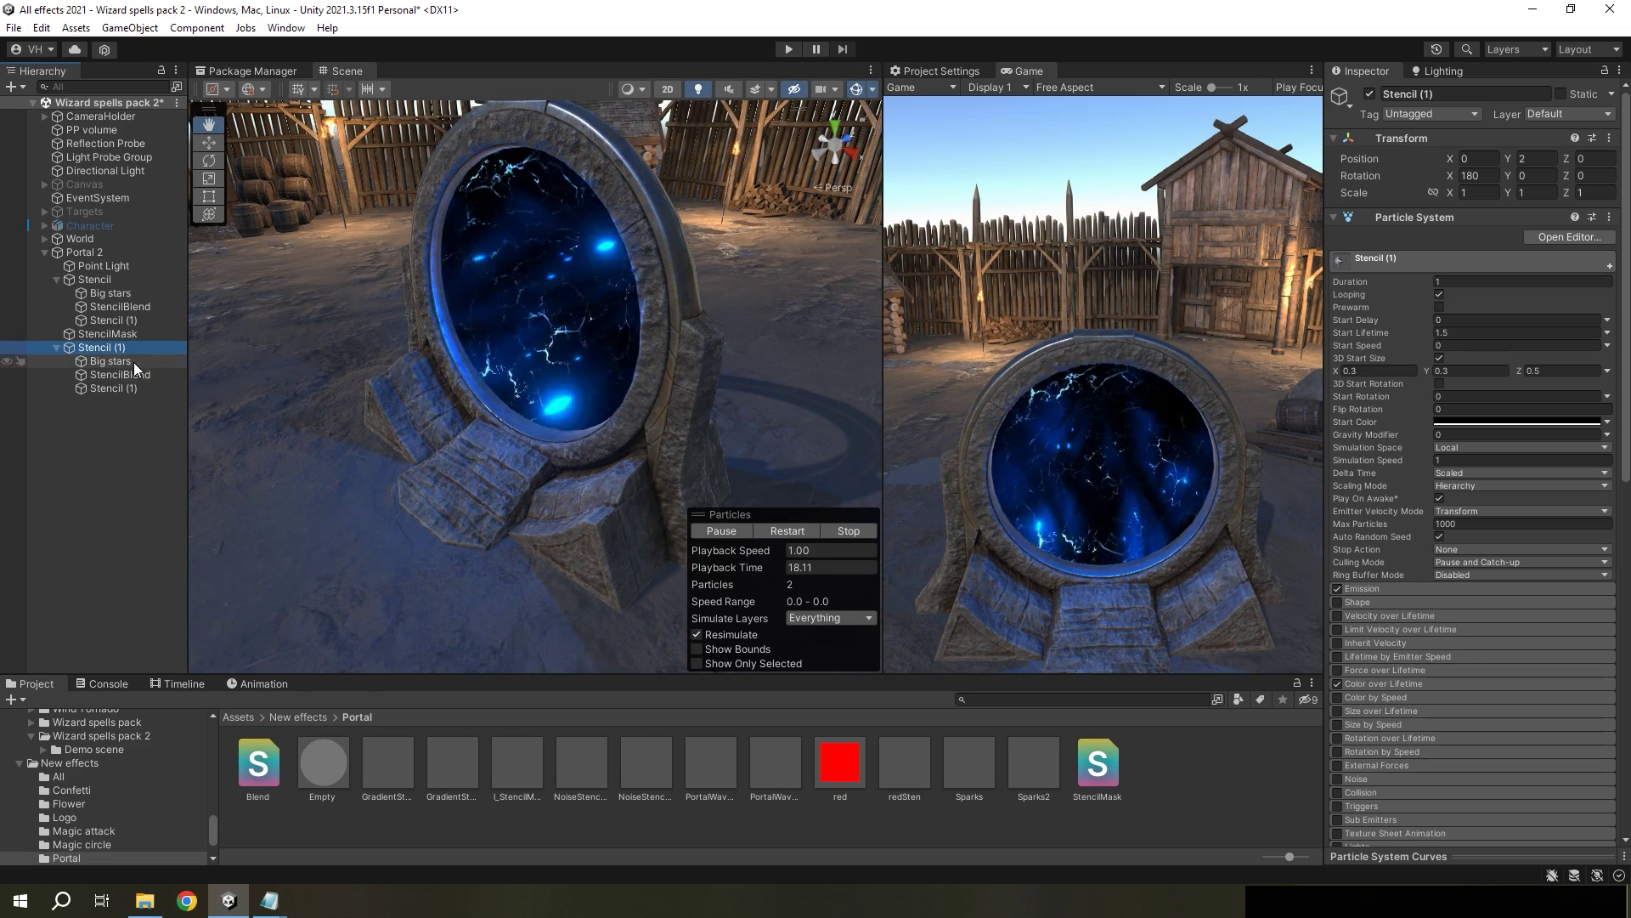
{"action": "scroll", "coordinate": [1525, 594], "scroll_direction": "down", "scroll_amount": 5}
{"action": "left_click", "coordinate": [1407, 660]}
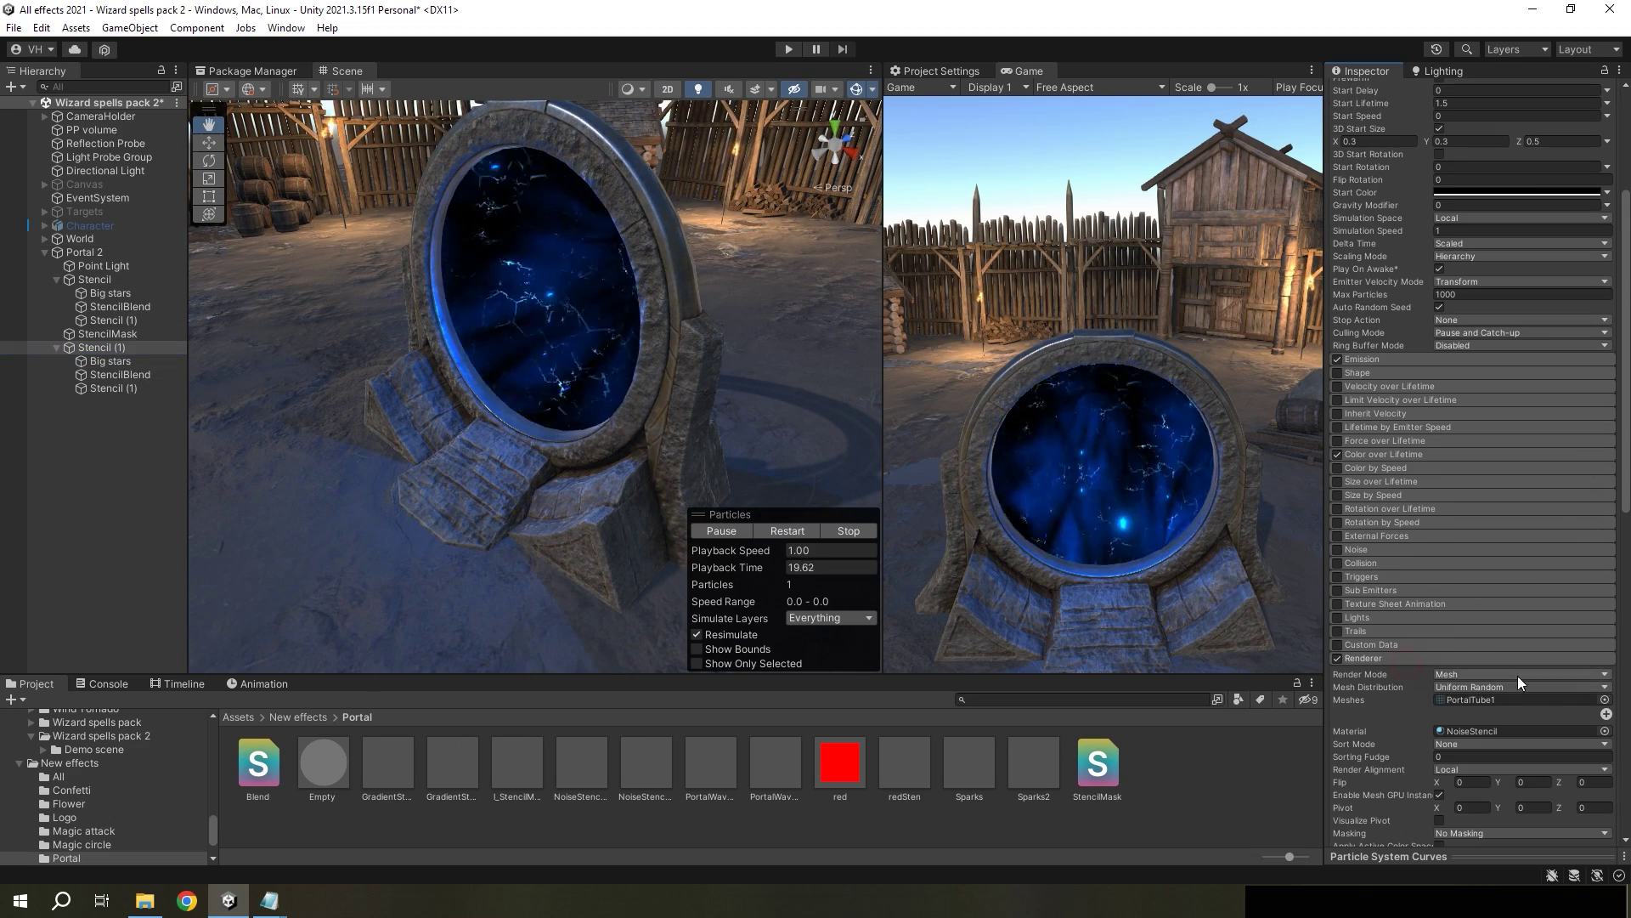
{"action": "left_click", "coordinate": [1488, 731]}
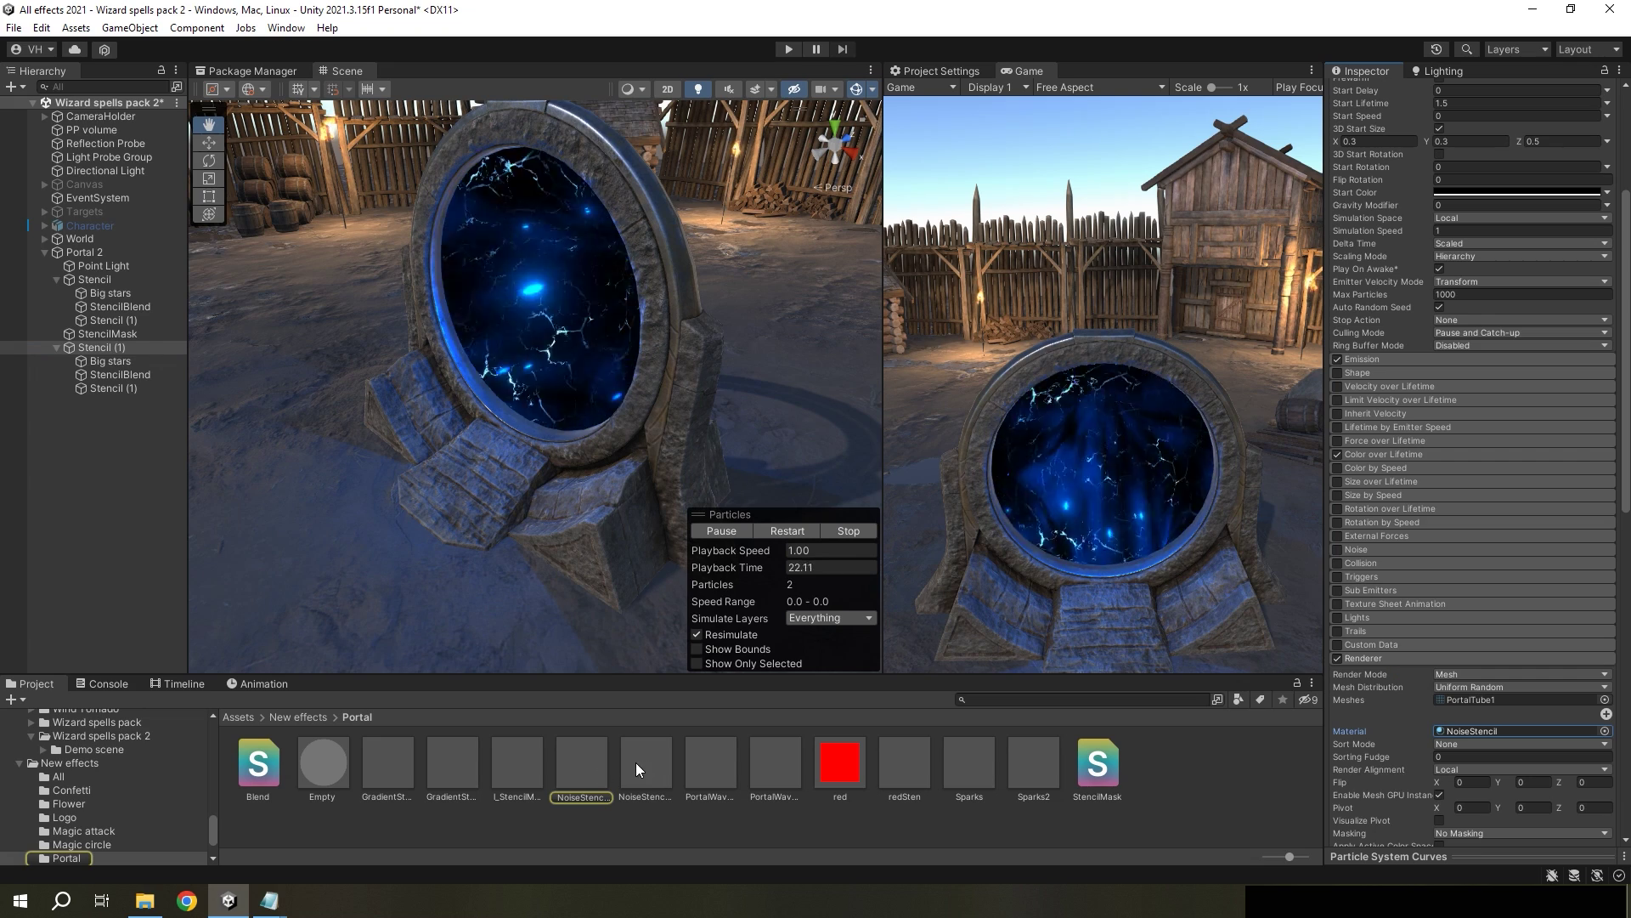
{"action": "left_click_drag", "start_coordinate": [635, 762], "coordinate": [1490, 729]}
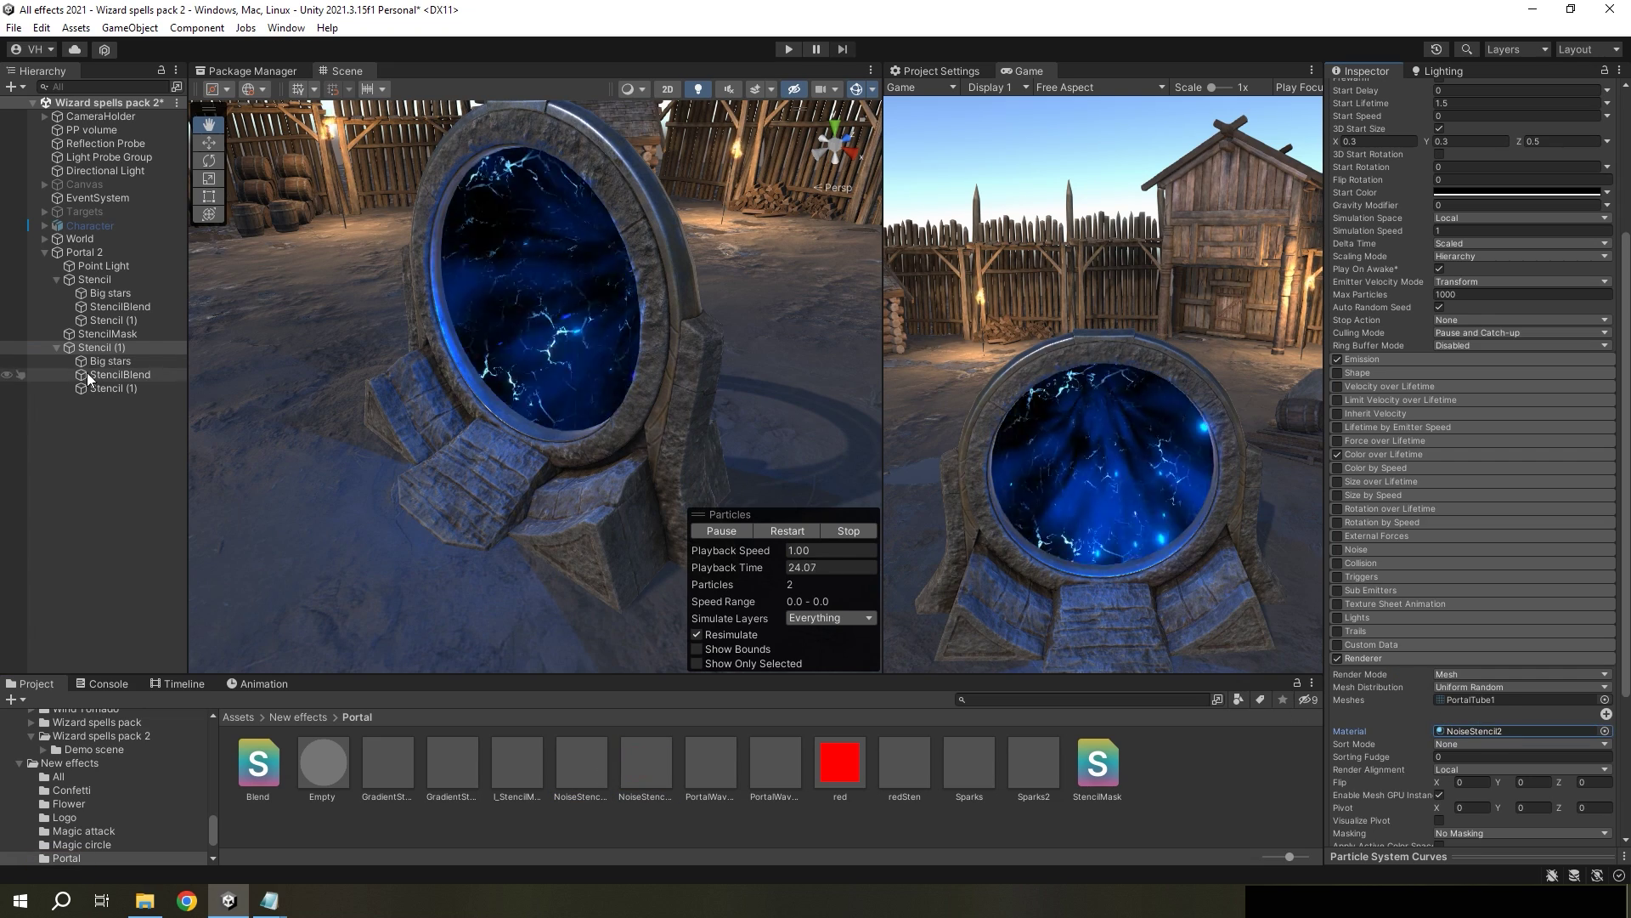
Step: Assign the Sparks2 material to the renderer of the Big stars particle system under the Stencil copy
{"action": "left_click", "coordinate": [110, 360]}
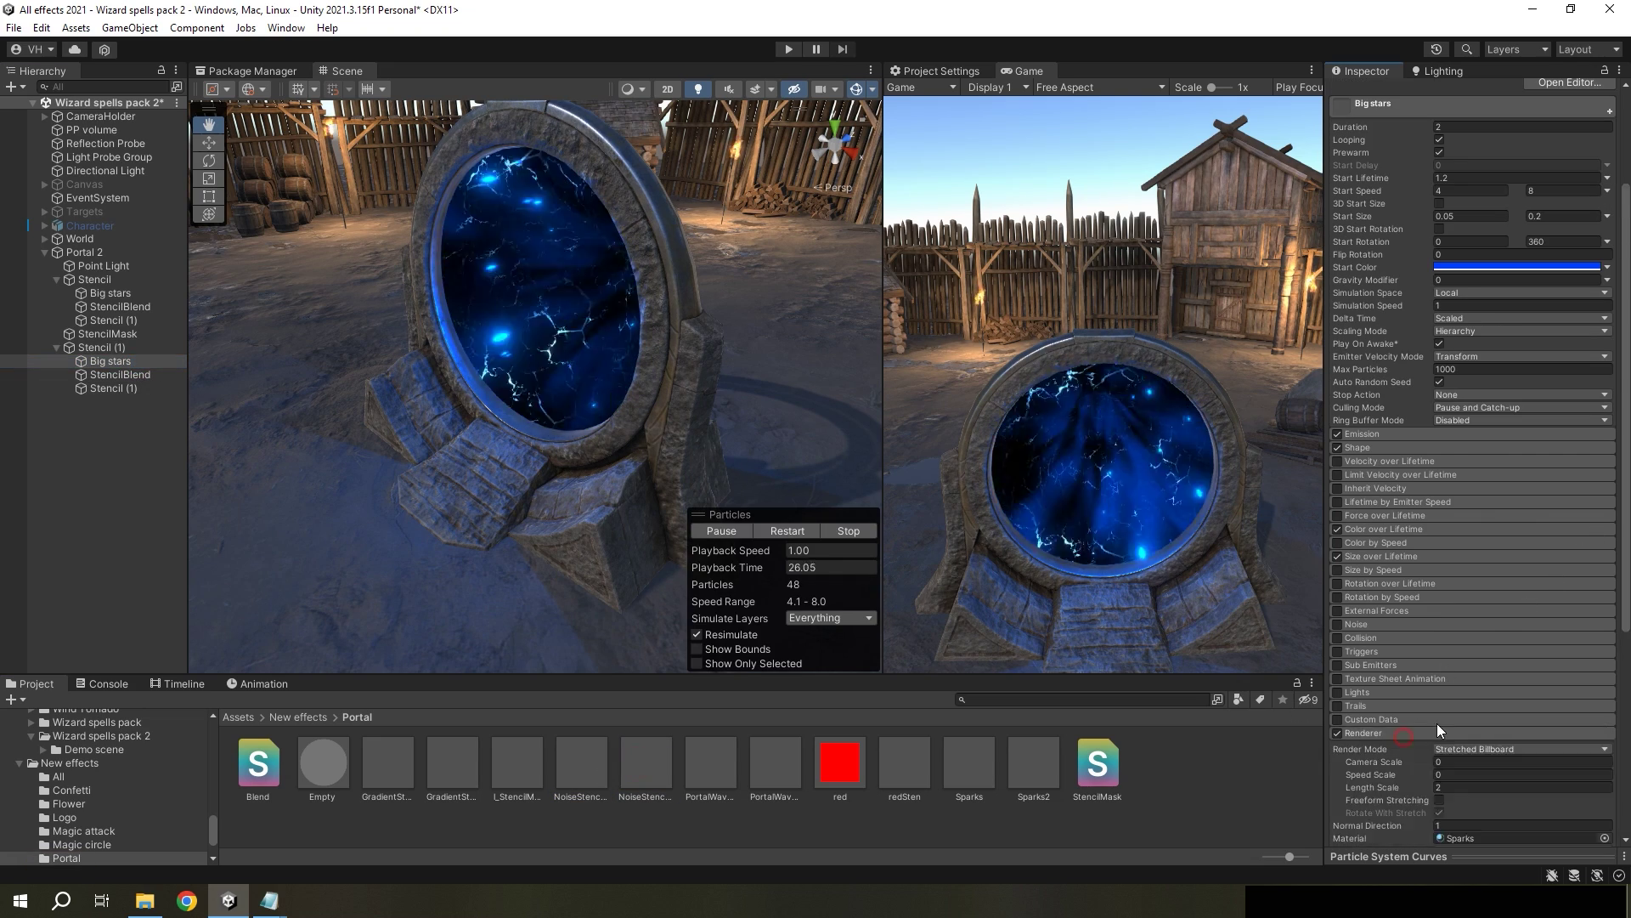
{"action": "scroll", "coordinate": [1436, 722], "scroll_direction": "down", "scroll_amount": 5}
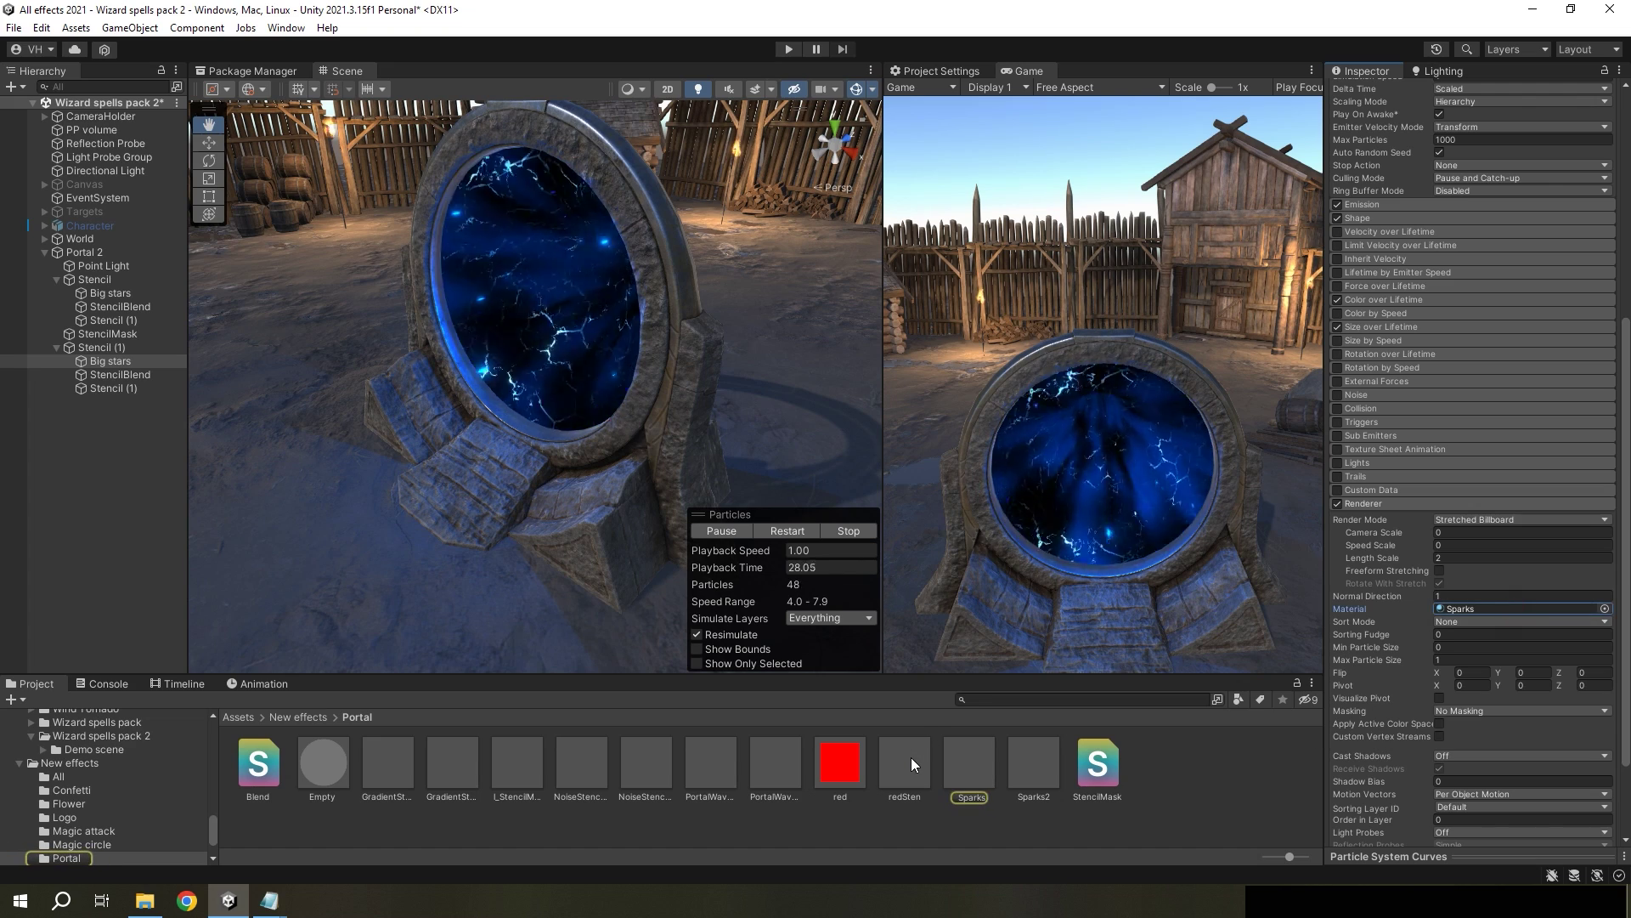
{"action": "left_click_drag", "start_coordinate": [1033, 762], "coordinate": [1495, 608]}
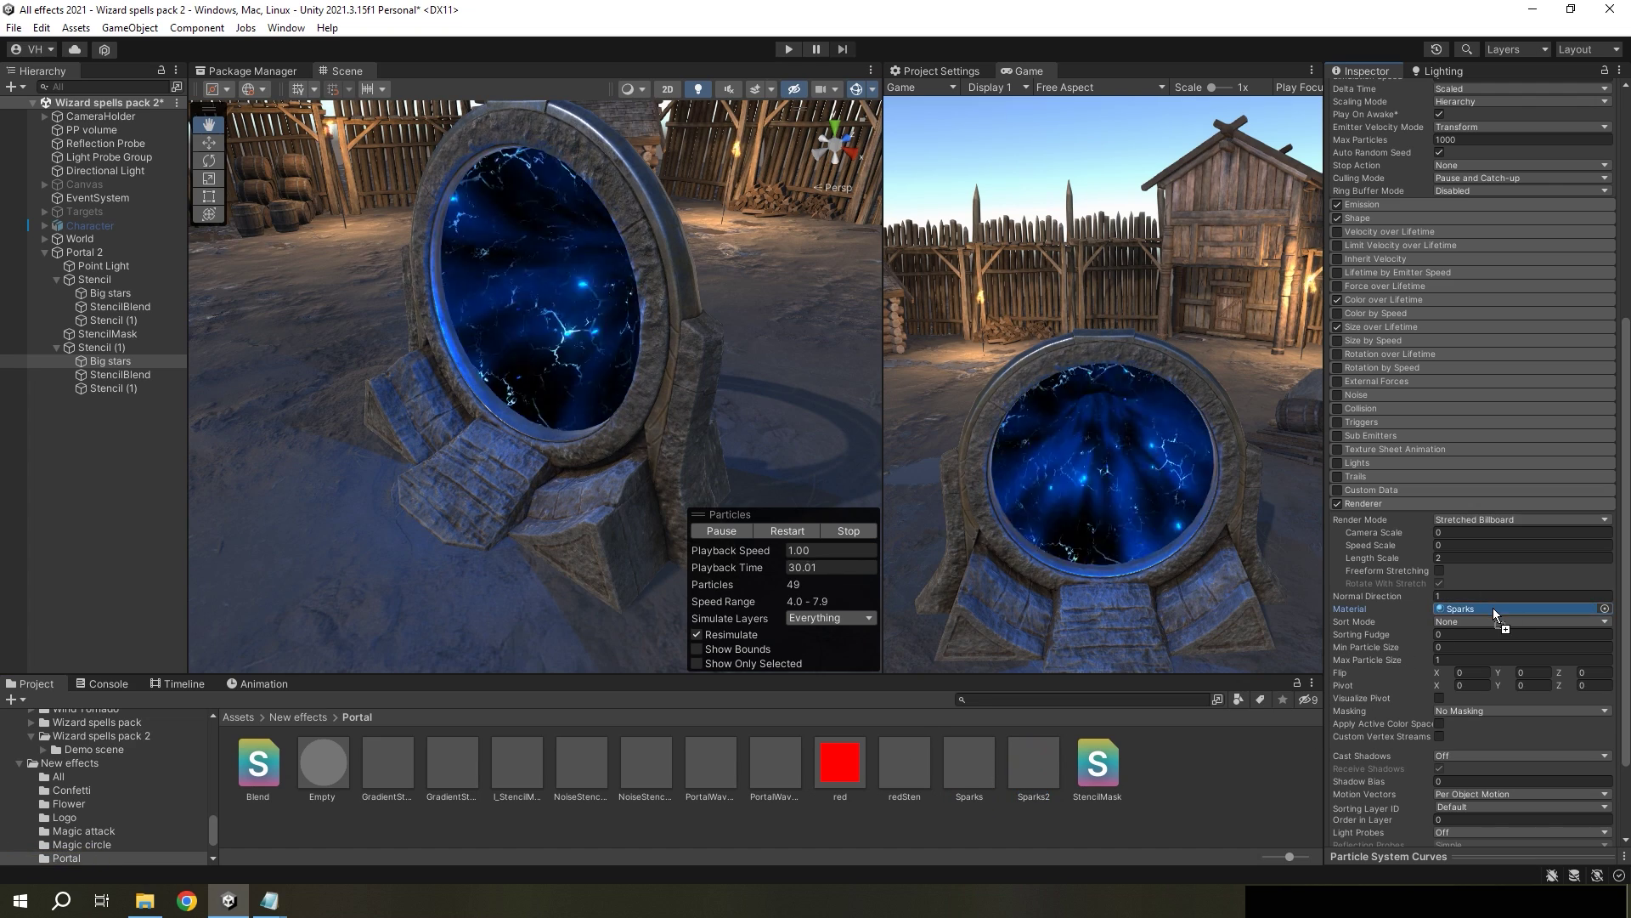
Step: Assign the GradientStencil material to the renderer of the StencilBlend particle system under the Stencil copy
{"action": "left_click", "coordinate": [119, 375]}
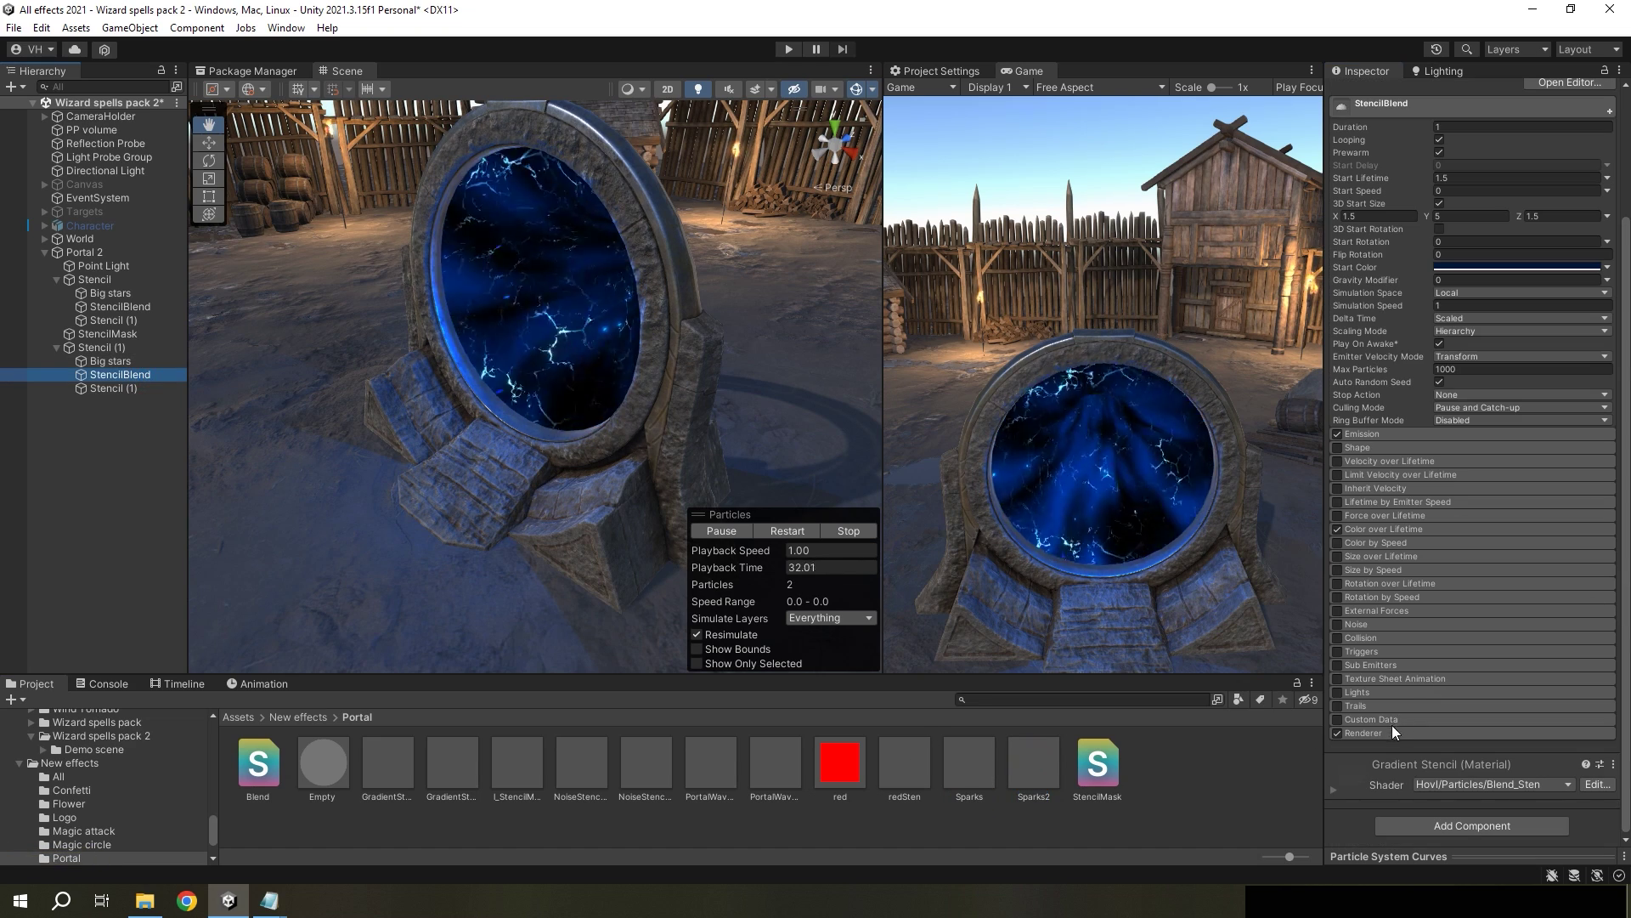
{"action": "scroll", "coordinate": [1392, 726], "scroll_direction": "down", "scroll_amount": 5}
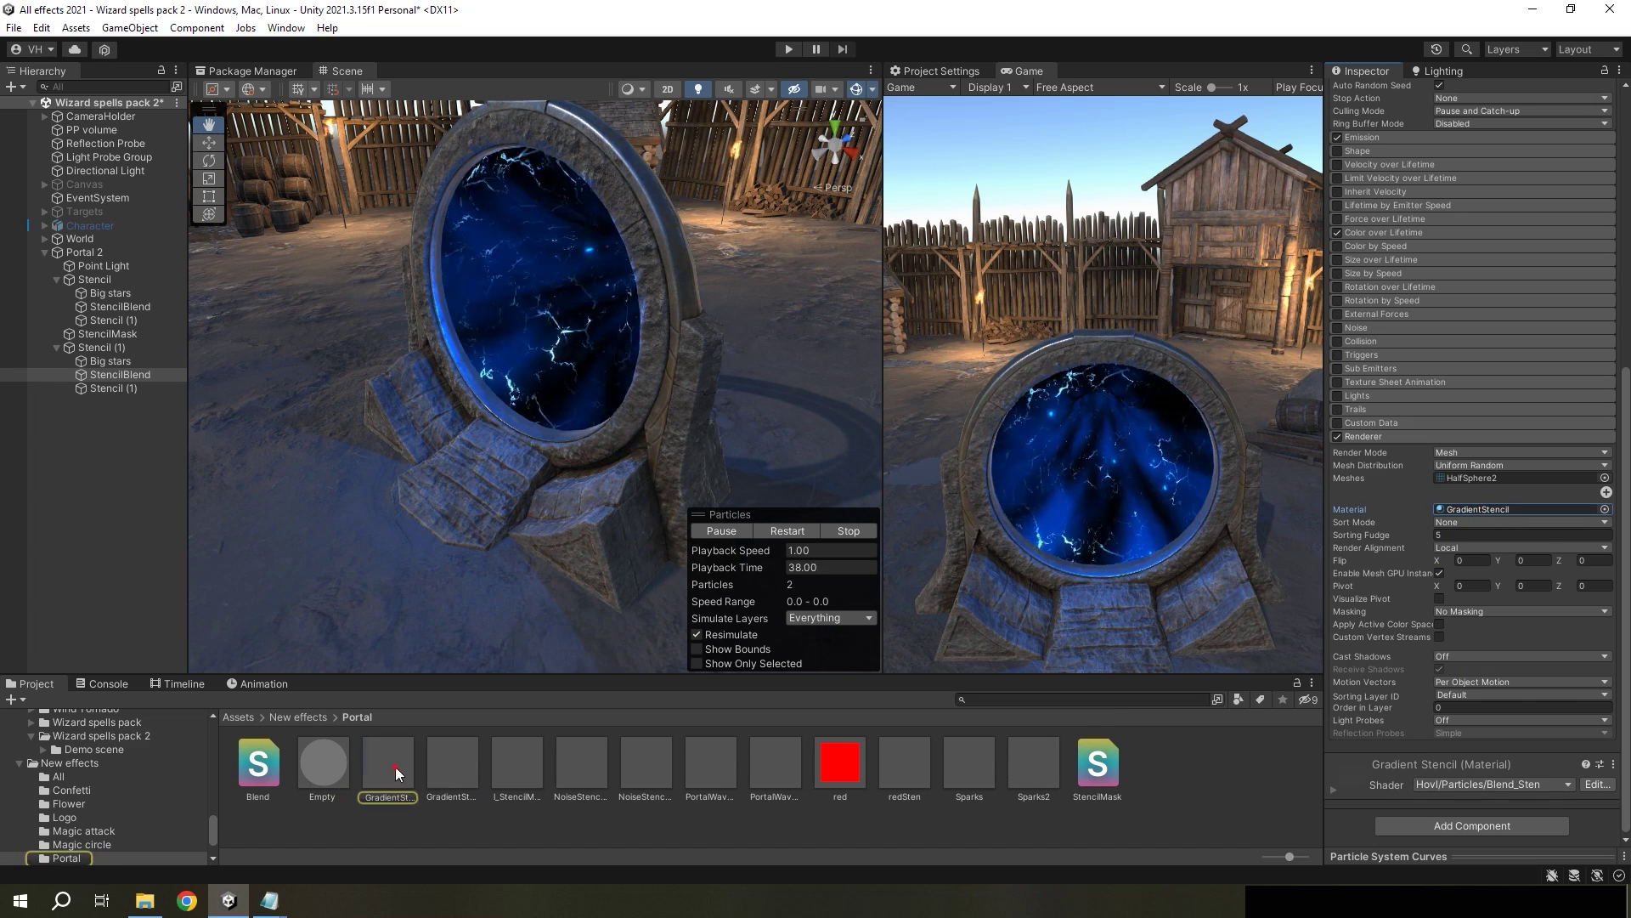
{"action": "left_click_drag", "start_coordinate": [395, 766], "coordinate": [1482, 508]}
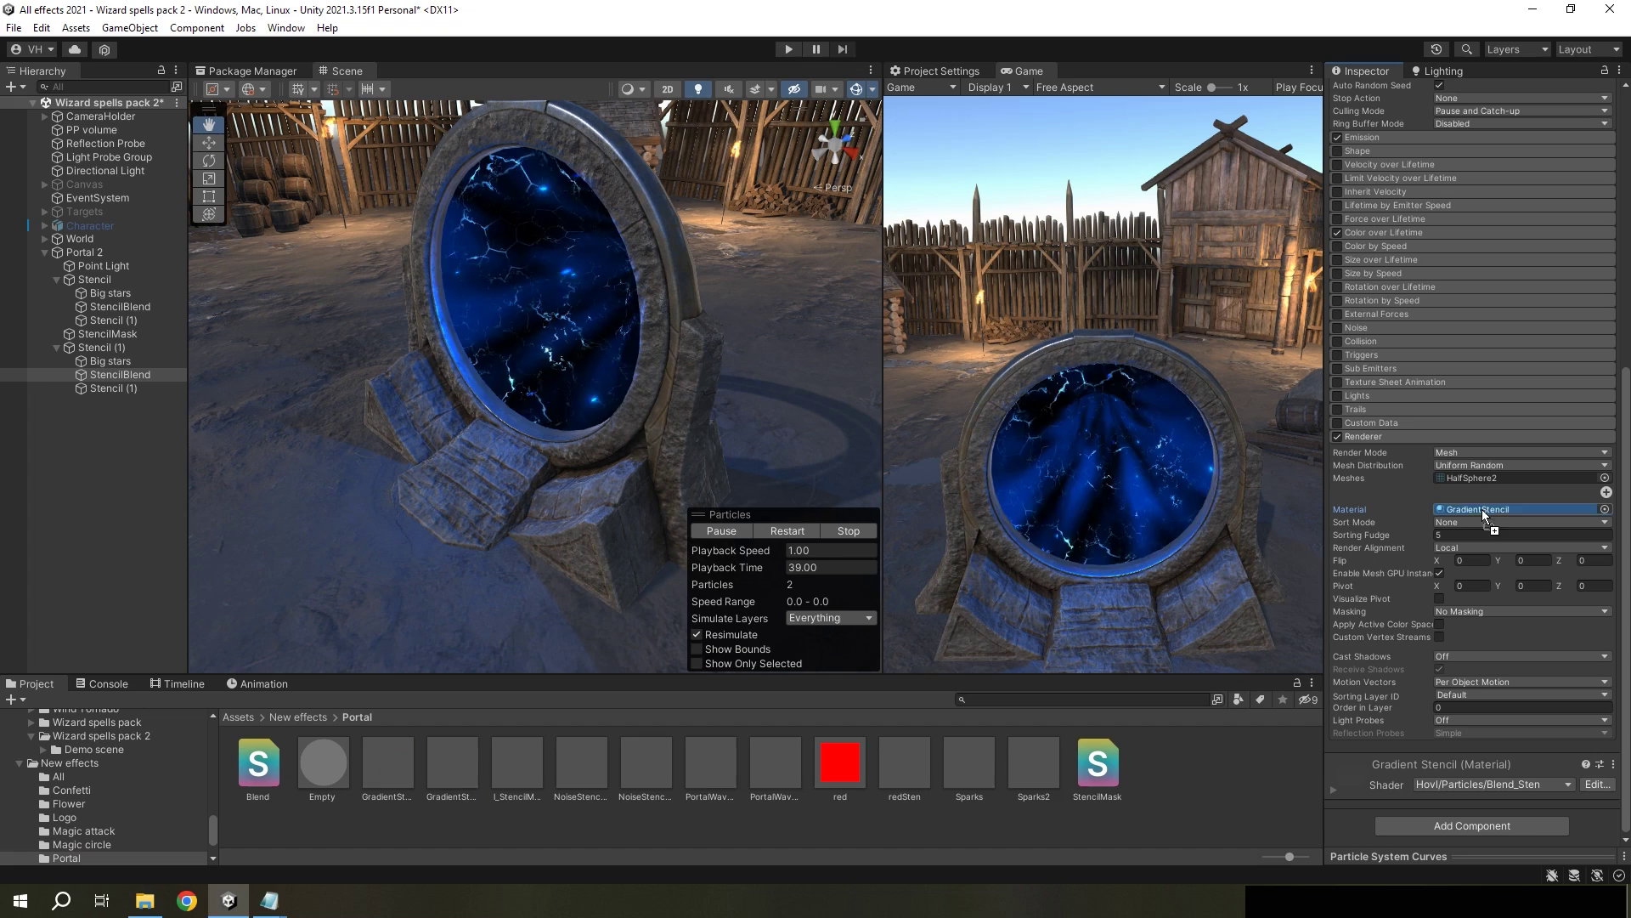
Step: Check the renderer material of the Stencil (1) child under the Stencil copy, and compare the NoiseStencil2 and PortalWaves material settings
{"action": "left_click", "coordinate": [136, 388]}
{"action": "left_click", "coordinate": [1364, 733]}
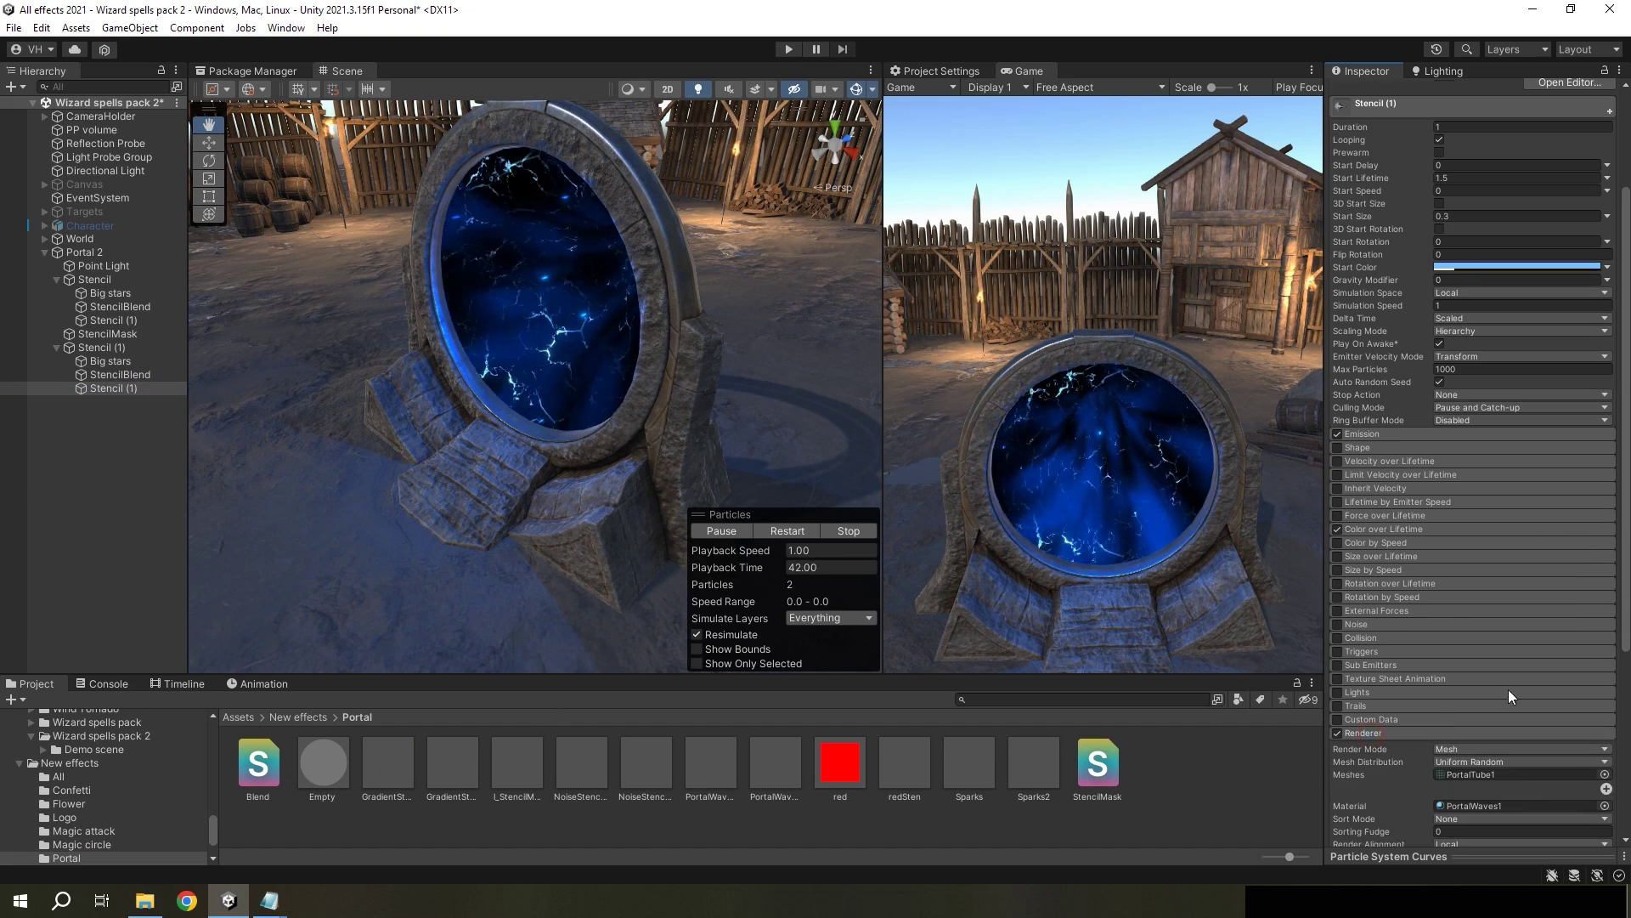
{"action": "scroll", "coordinate": [1507, 690], "scroll_direction": "down", "scroll_amount": 4}
{"action": "left_click", "coordinate": [1488, 530]}
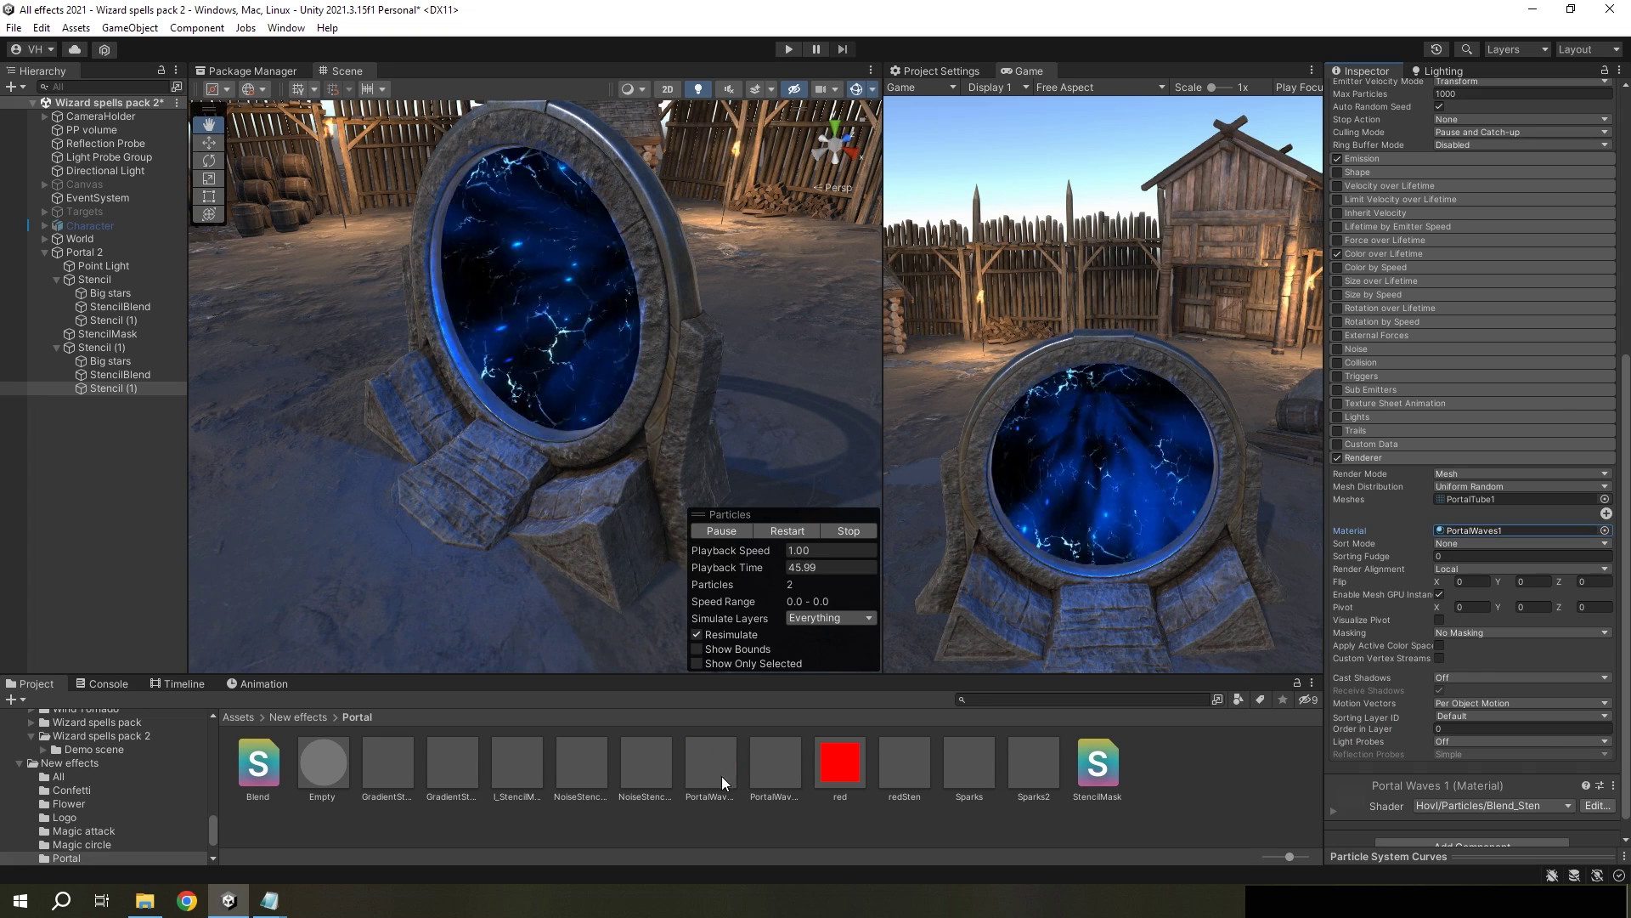
{"action": "left_click", "coordinate": [646, 765]}
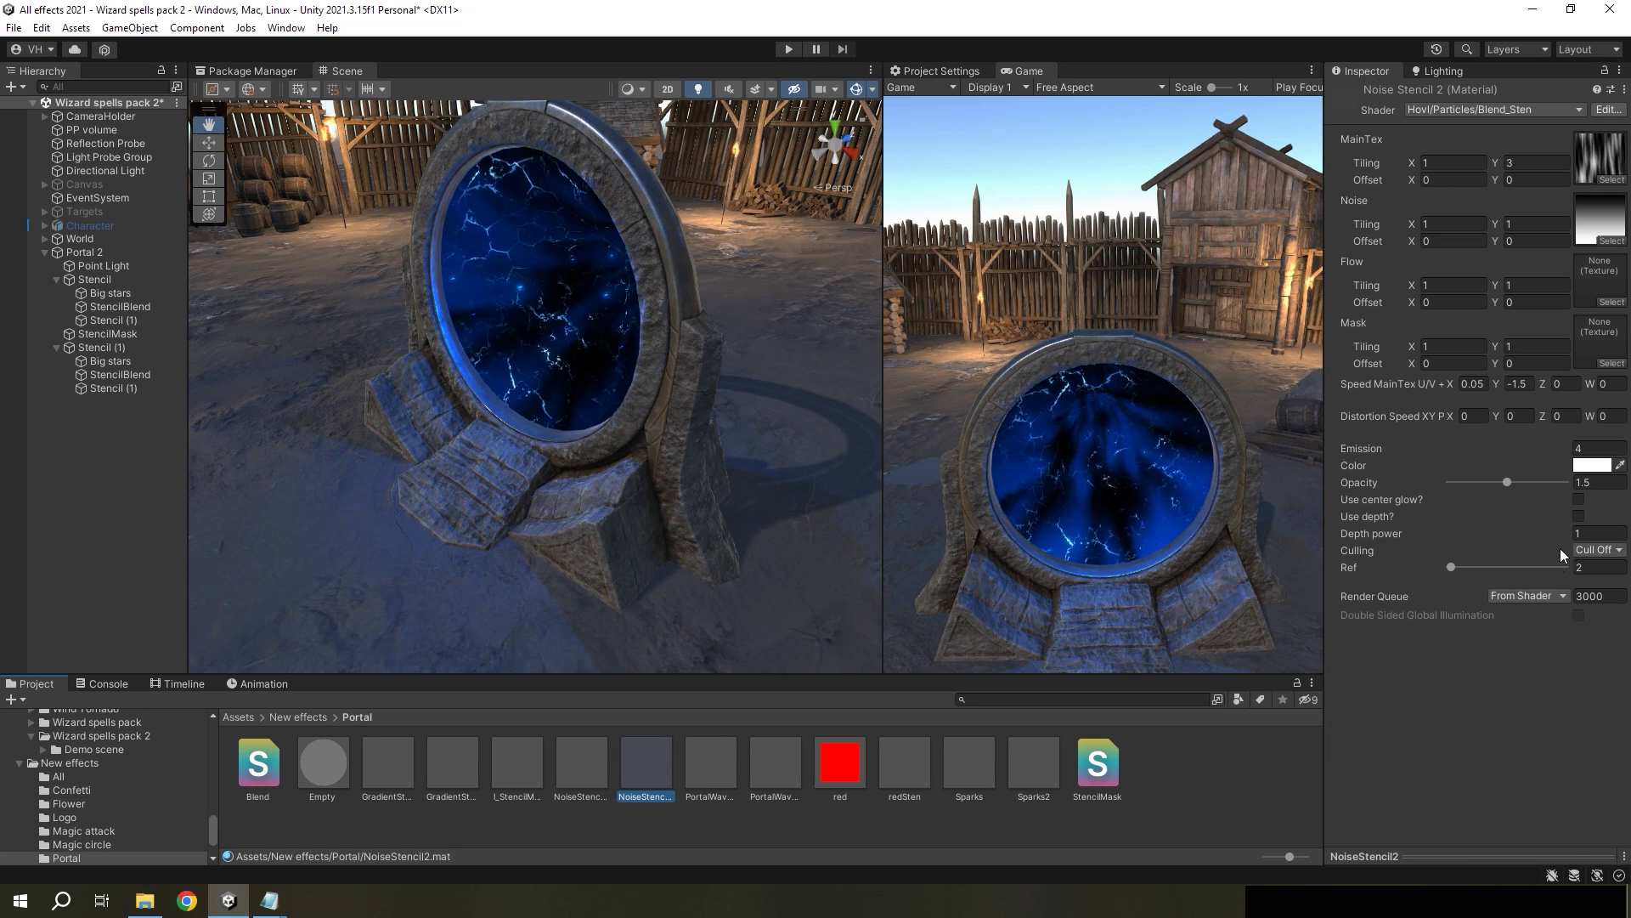
{"action": "left_click", "coordinate": [708, 765]}
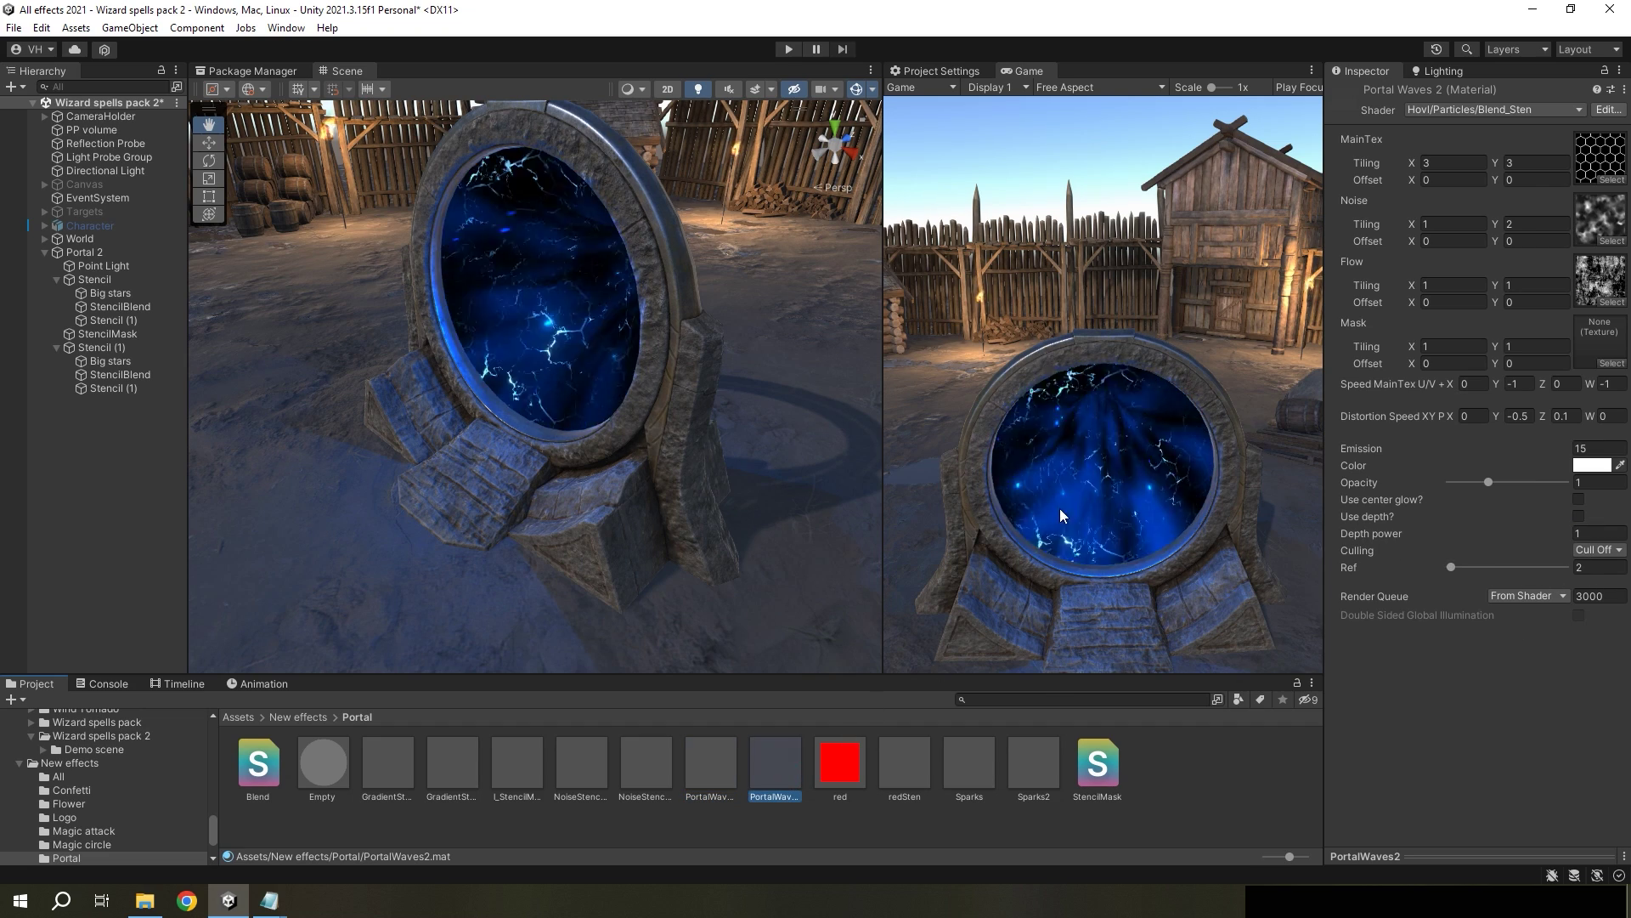
Step: Assign the PortalWaves2 material to the Stencil (1) child under the Stencil copy and view the portal from the side
{"action": "left_click_drag", "start_coordinate": [635, 403], "coordinate": [692, 407], "text": "alt"}
{"action": "scroll", "coordinate": [1545, 579], "scroll_direction": "down", "scroll_amount": 8}
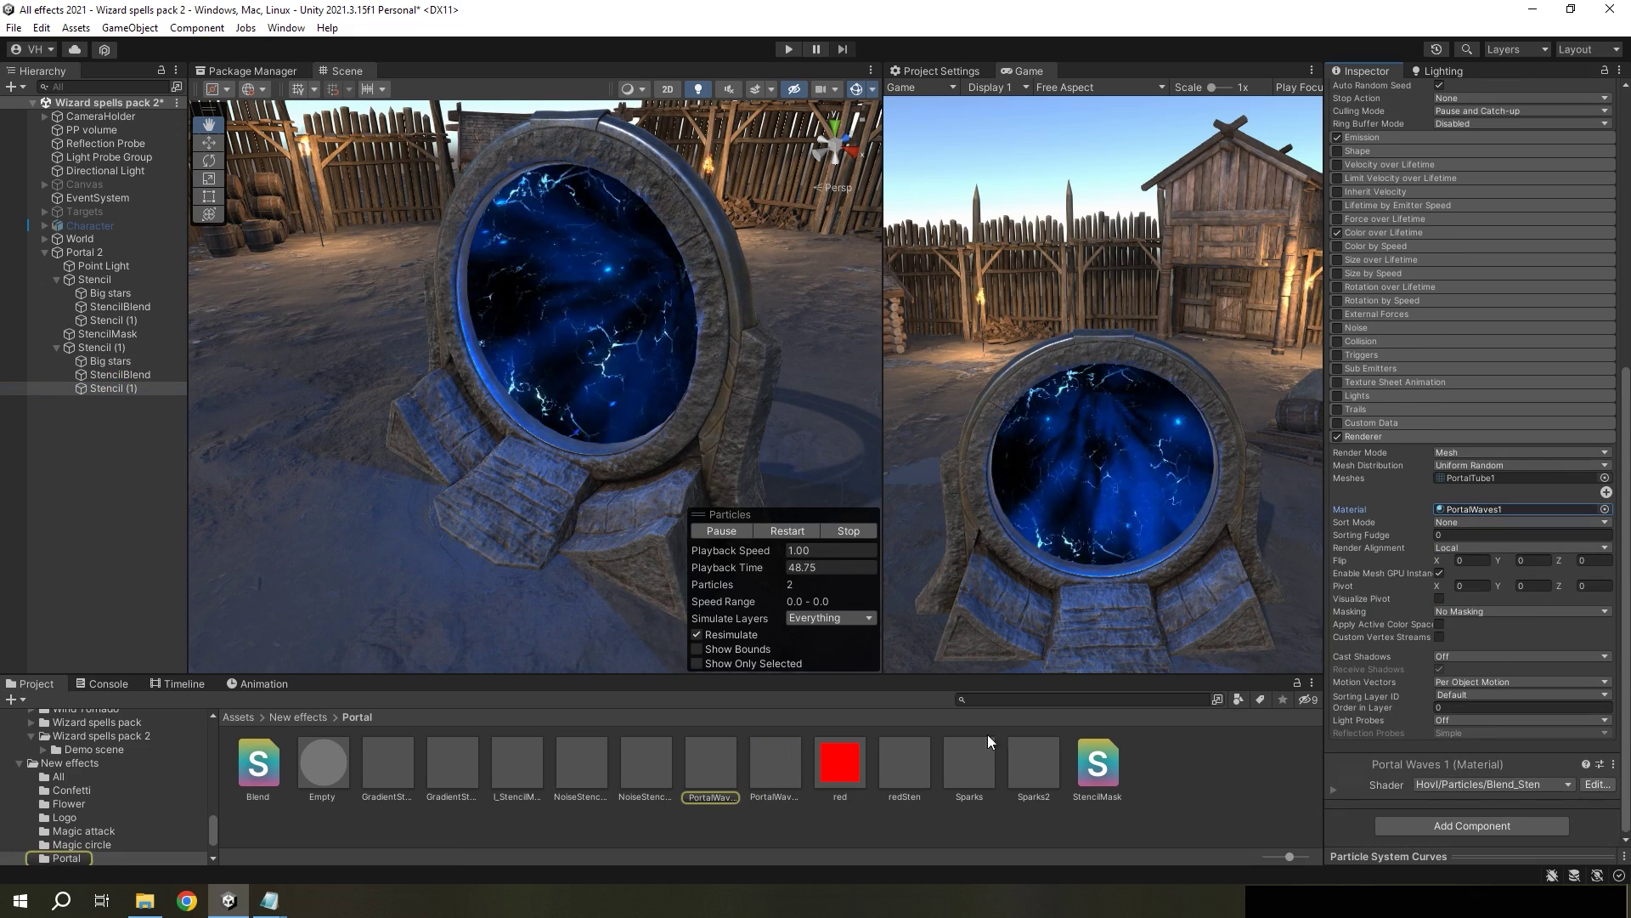
{"action": "left_click_drag", "start_coordinate": [760, 774], "coordinate": [1515, 509]}
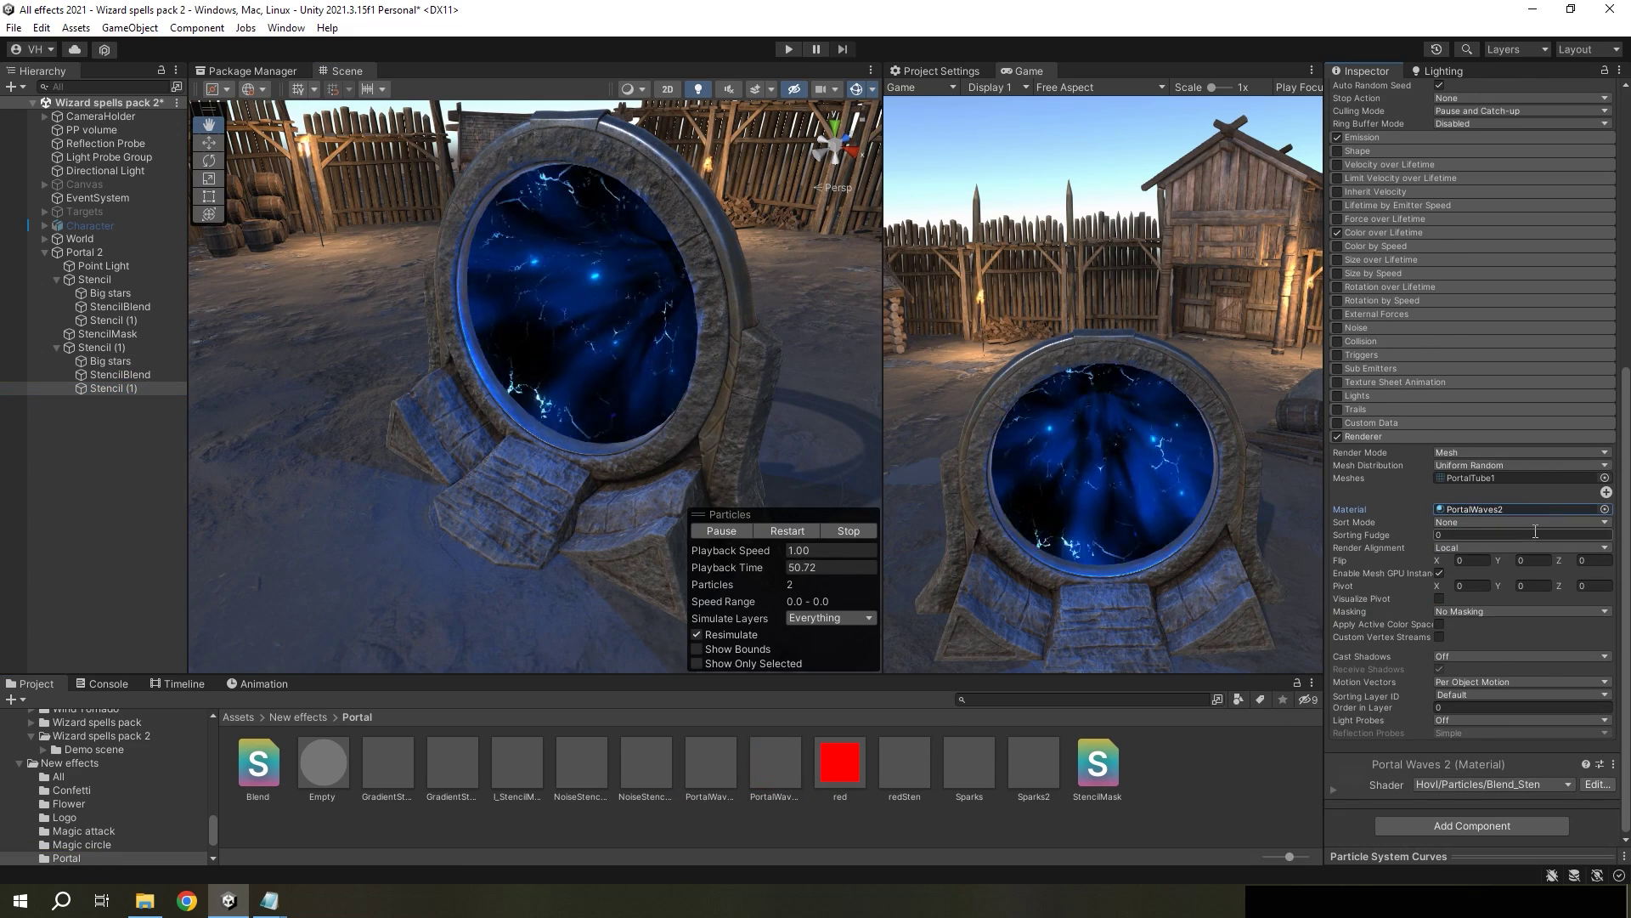
{"action": "left_click_drag", "start_coordinate": [692, 397], "coordinate": [356, 374], "text": "alt"}
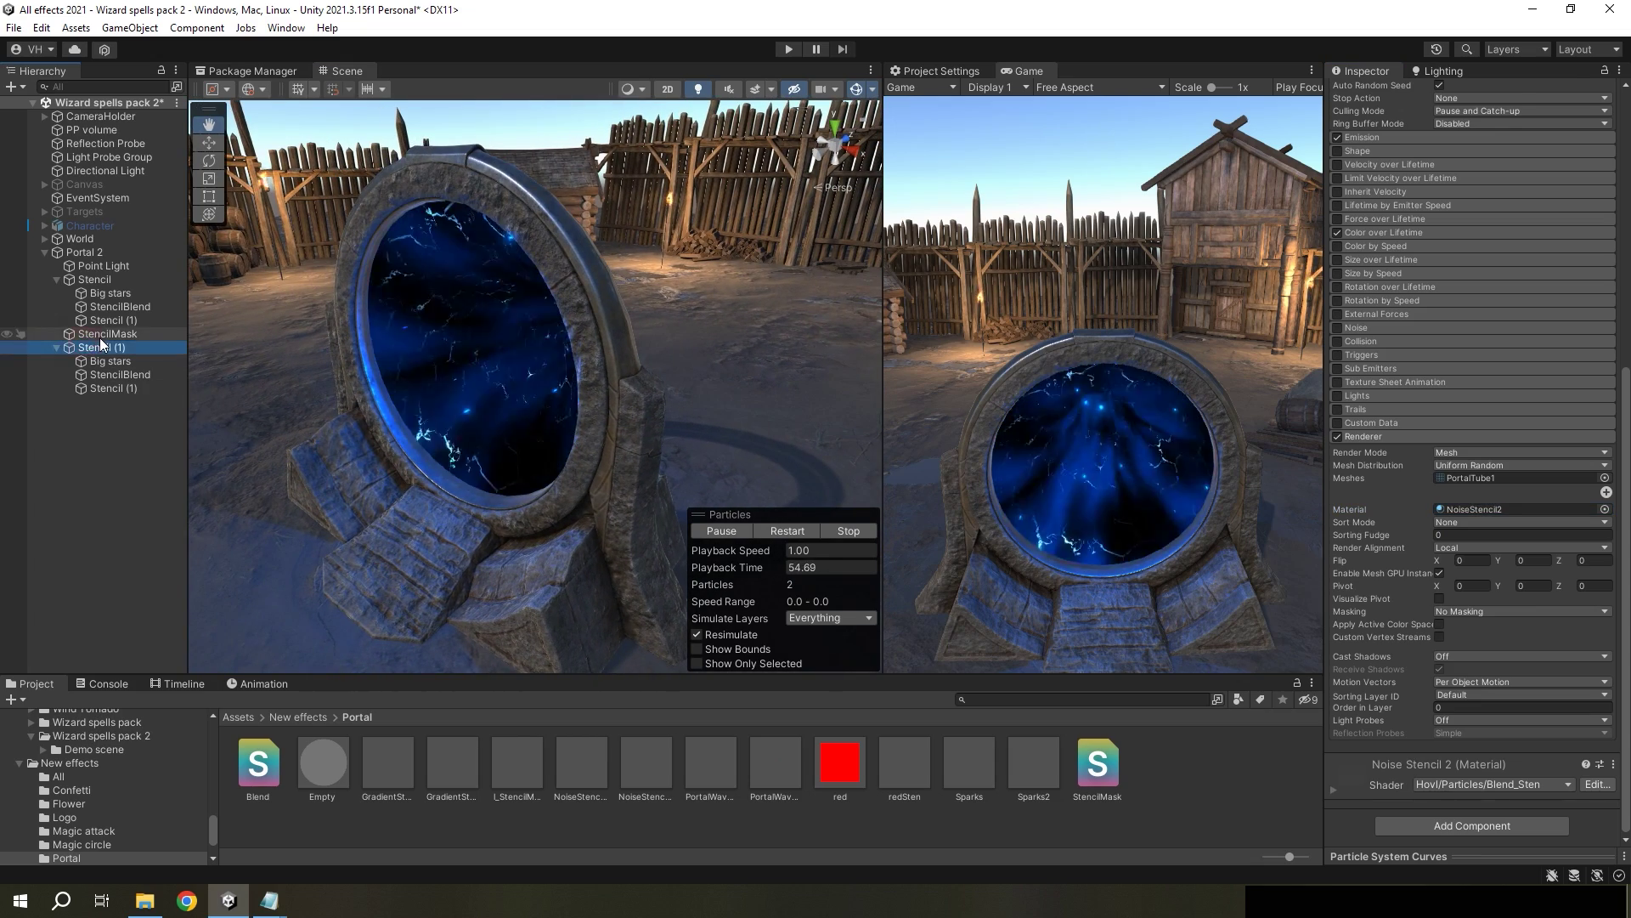
Step: Duplicate the StencilMask particle system under Portal 2 and view the portal from the side
{"action": "left_click", "coordinate": [99, 336]}
{"action": "key", "text": "ctrl+d"}
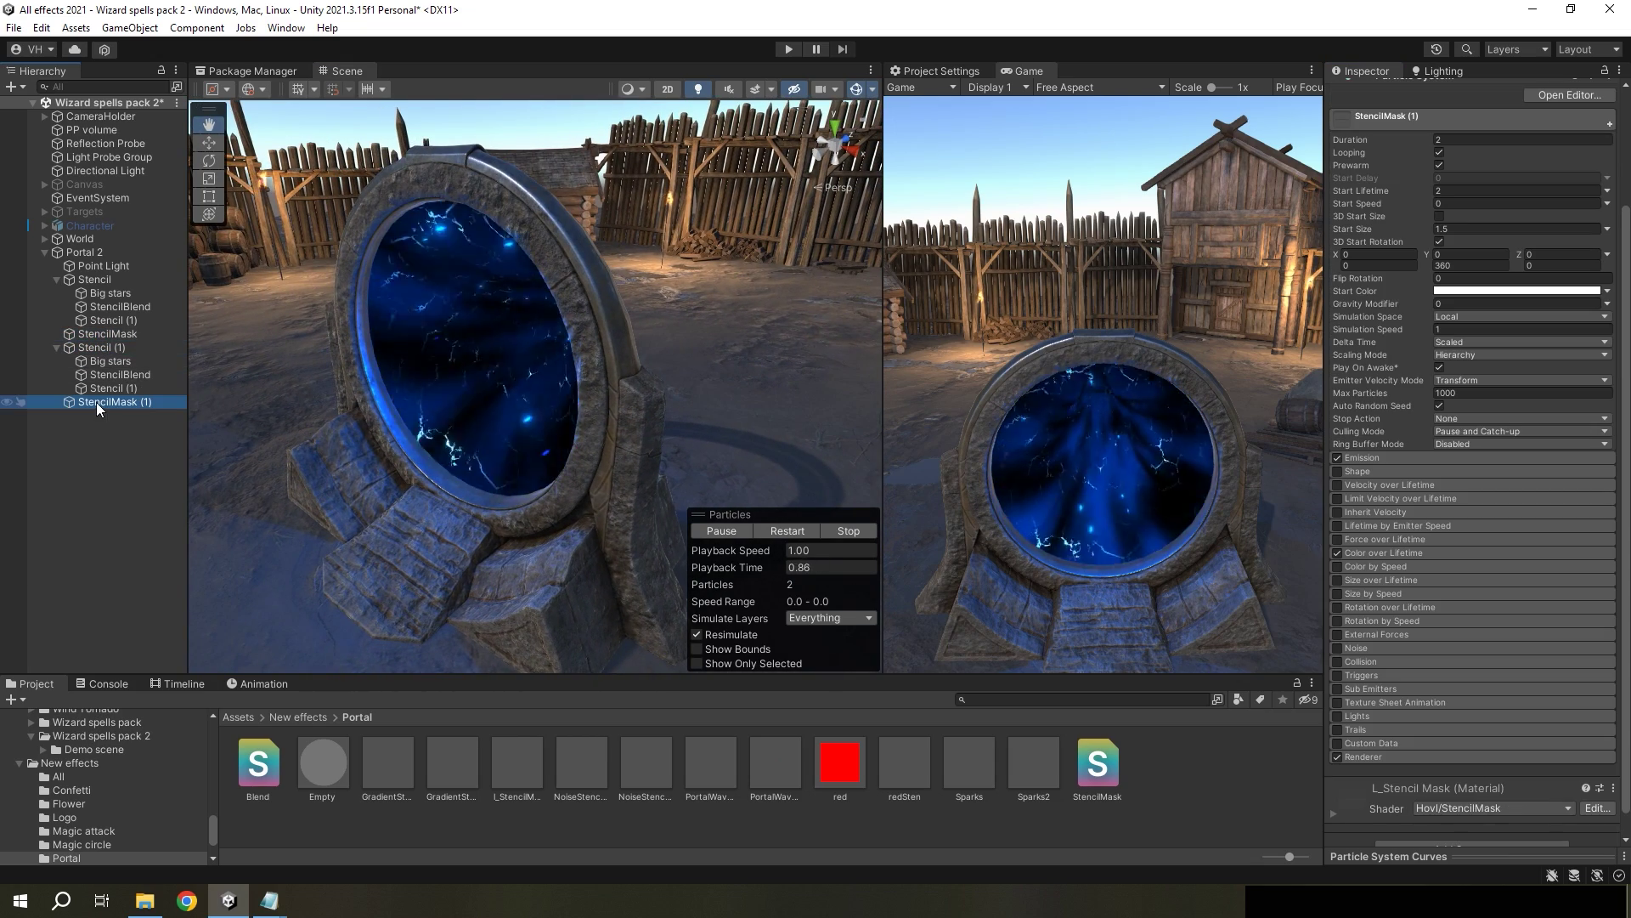
{"action": "left_click_drag", "start_coordinate": [512, 362], "coordinate": [429, 371], "text": "alt"}
Step: Locate the material used by the StencilMask copy's renderer and examine the l_StencilMask settings
{"action": "scroll", "coordinate": [1583, 506], "scroll_direction": "down", "scroll_amount": 1}
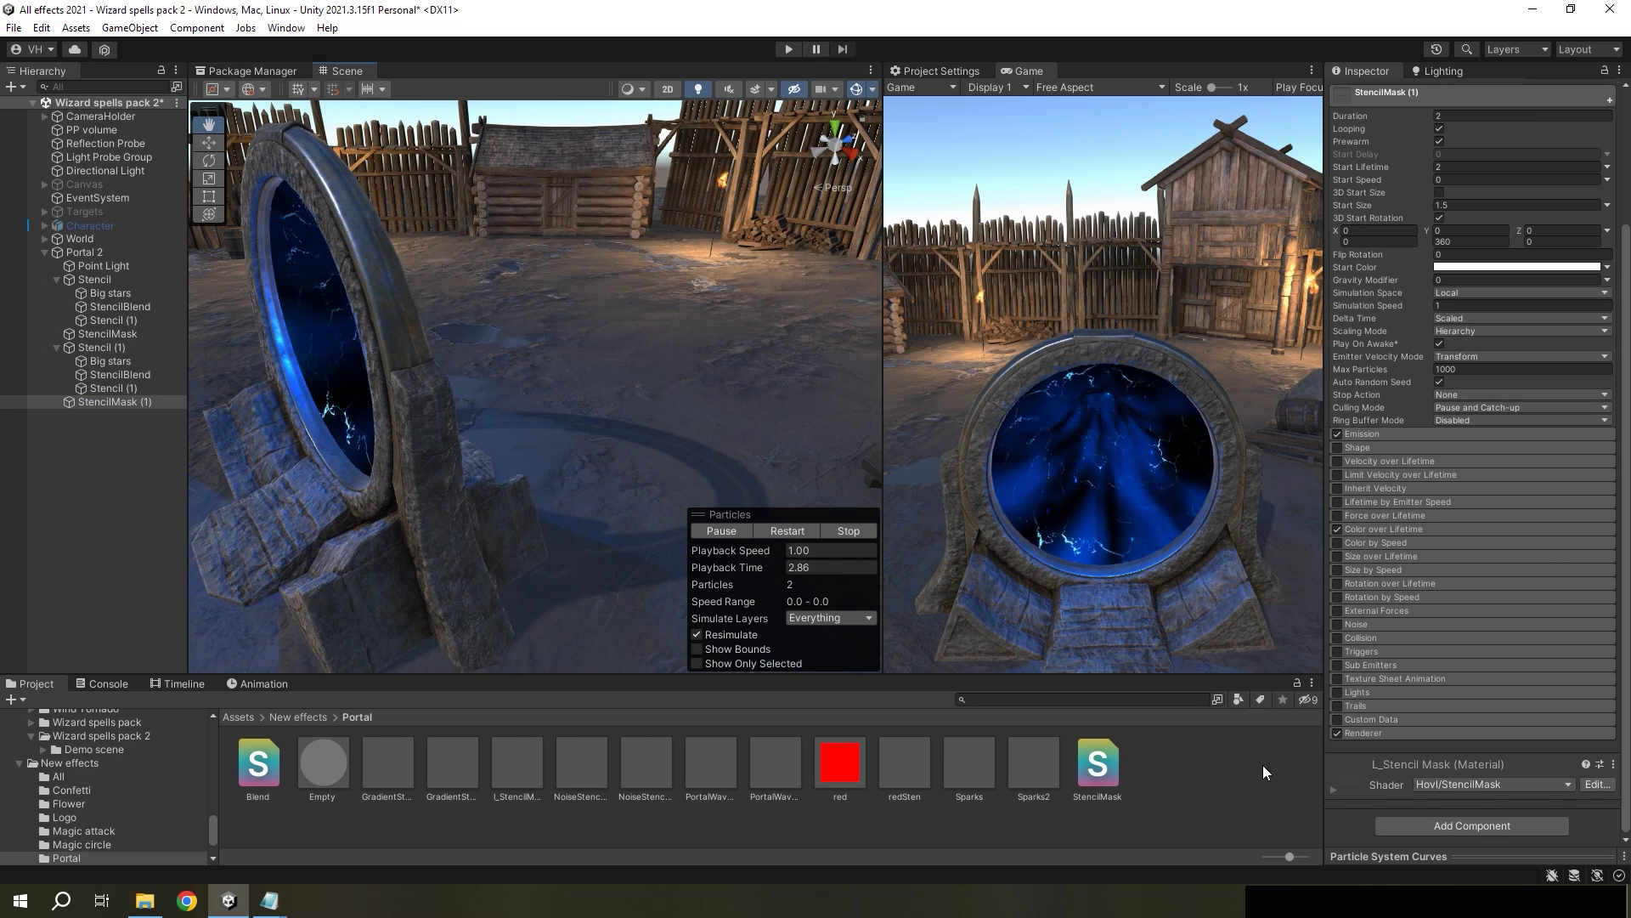
{"action": "left_click", "coordinate": [1437, 730]}
{"action": "scroll", "coordinate": [1461, 680], "scroll_direction": "down", "scroll_amount": 3}
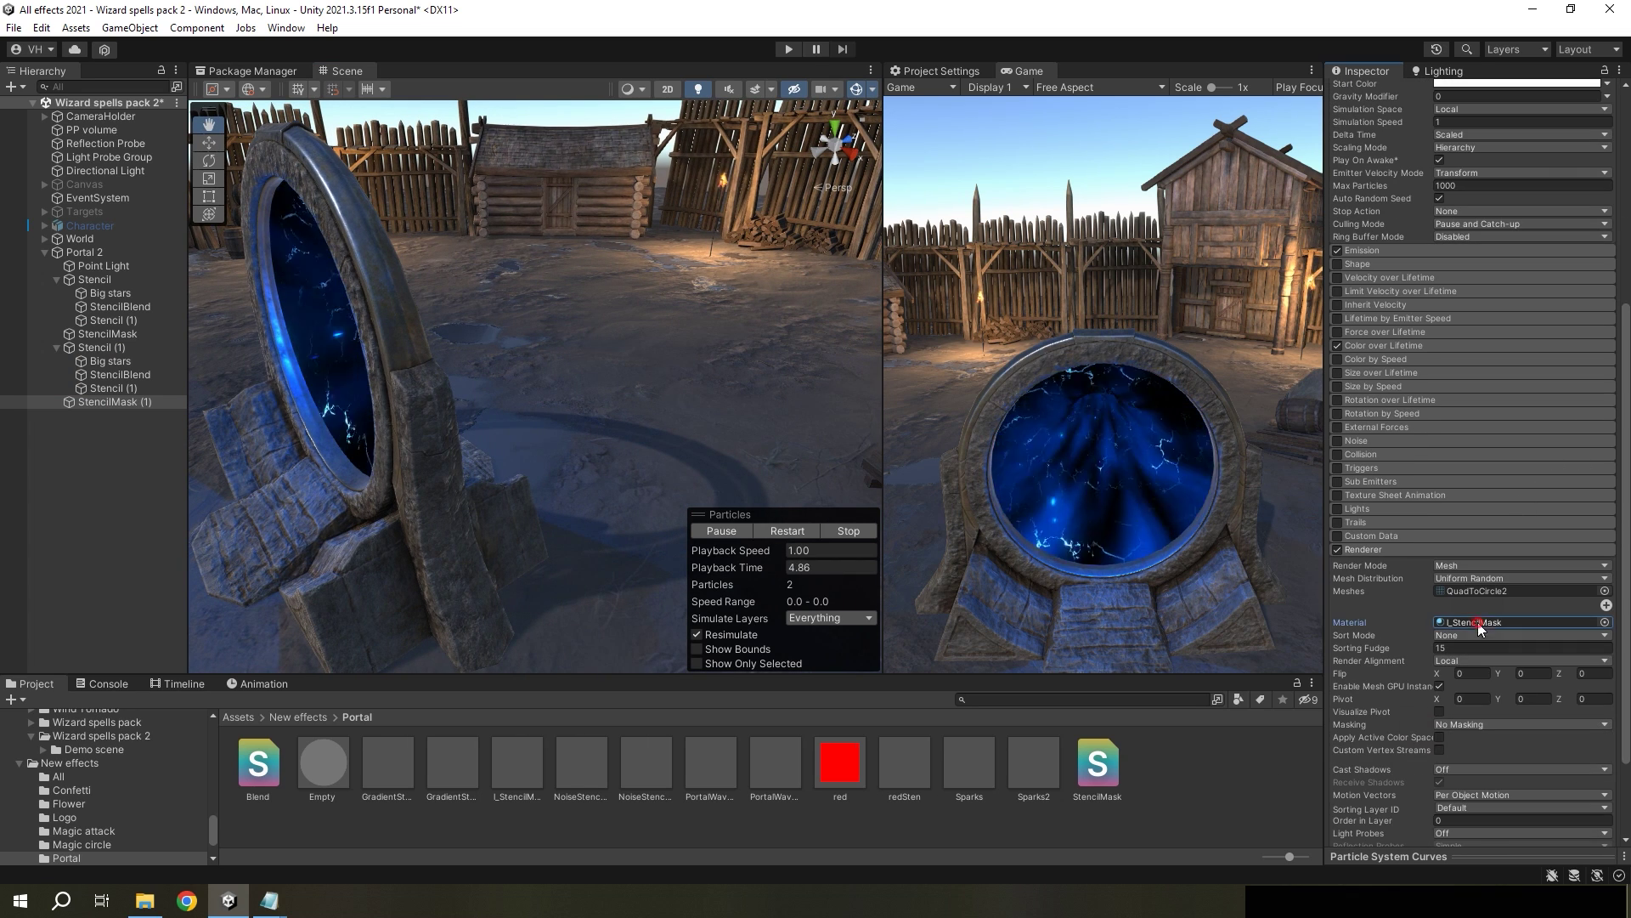
{"action": "left_click", "coordinate": [1477, 622]}
{"action": "left_click", "coordinate": [517, 764]}
{"action": "left_click_drag", "start_coordinate": [553, 484], "coordinate": [529, 510]}
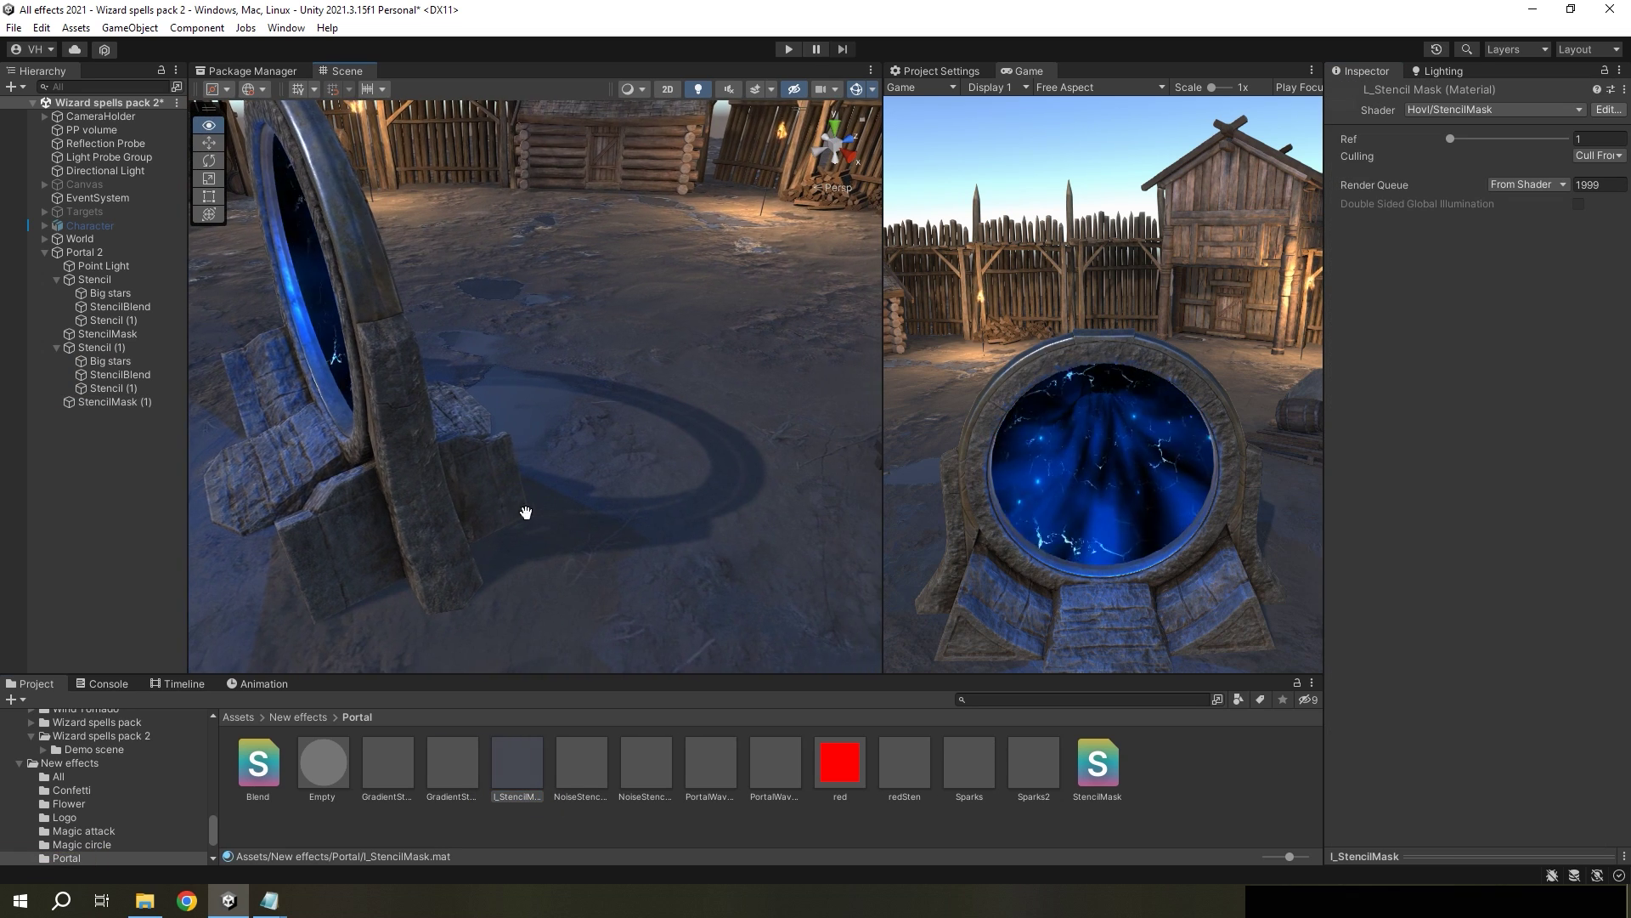
Step: Set the X rotation of StencilMask (1) to -90 and view the portal from the front
{"action": "left_click", "coordinate": [115, 402]}
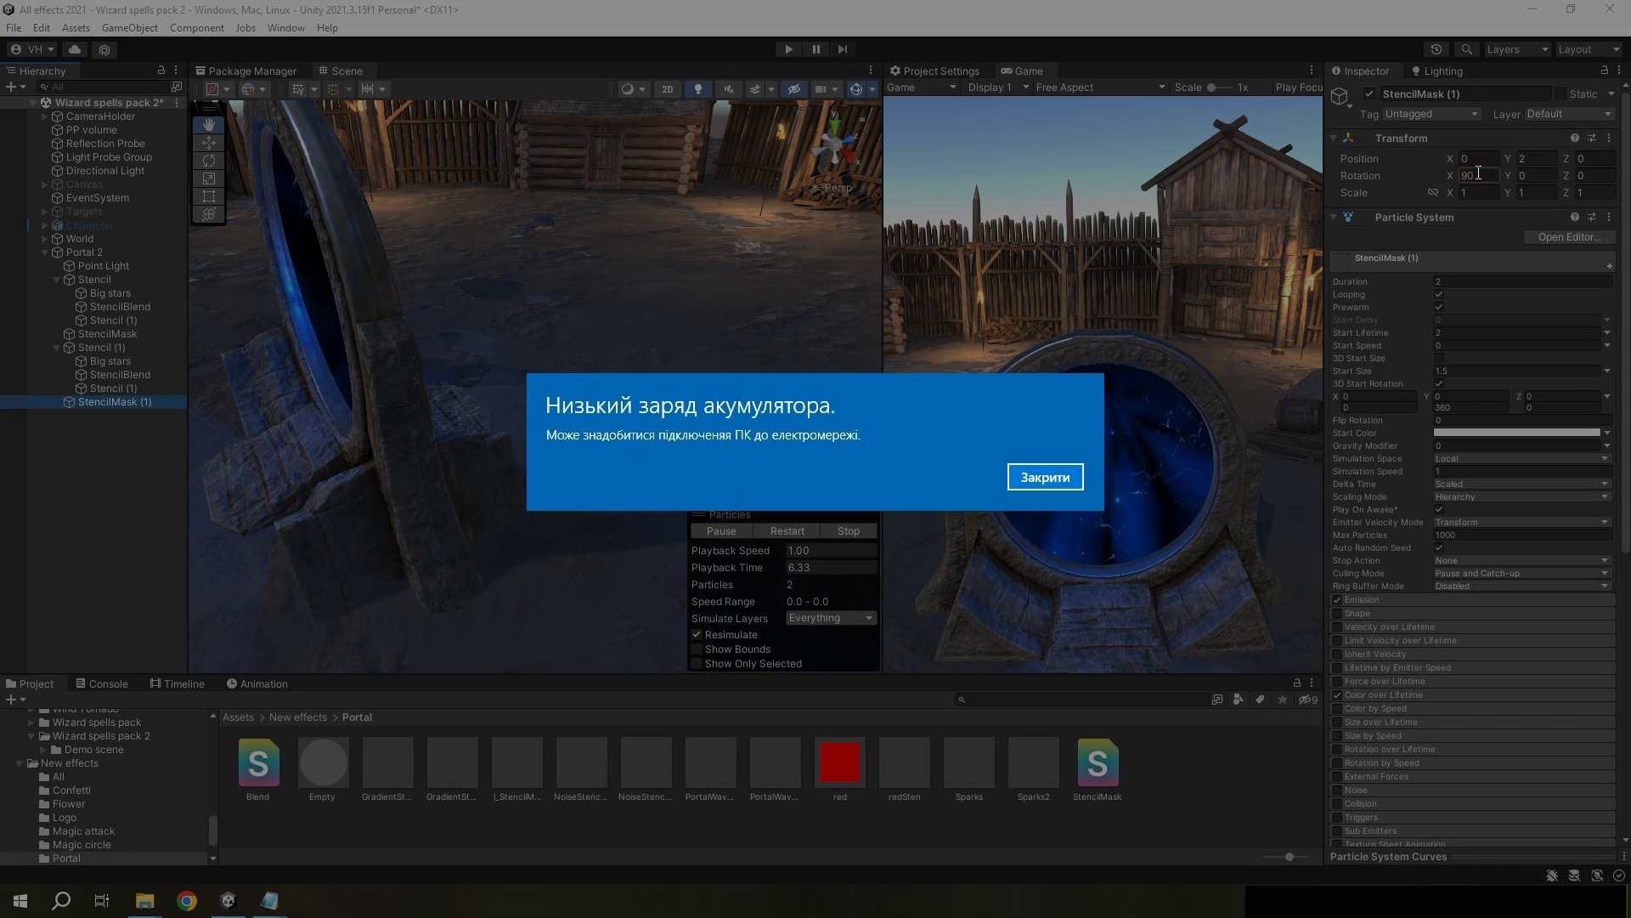
{"action": "left_click", "coordinate": [1056, 474]}
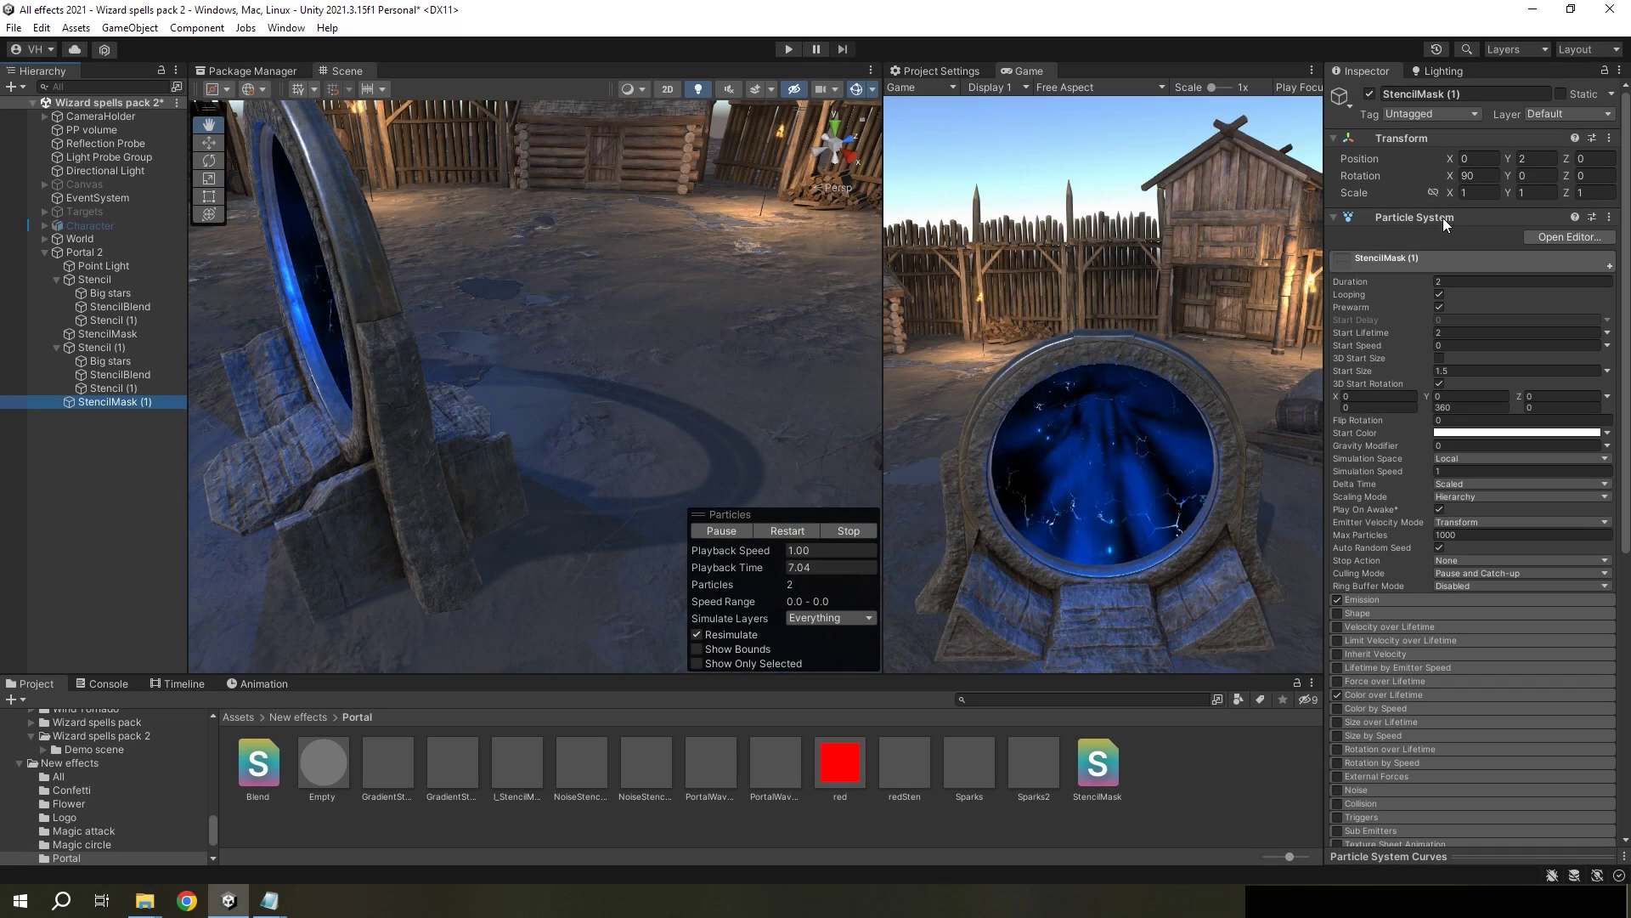
{"action": "left_click", "coordinate": [1483, 176]}
{"action": "type", "text": "-"}
{"action": "key", "text": "Return"}
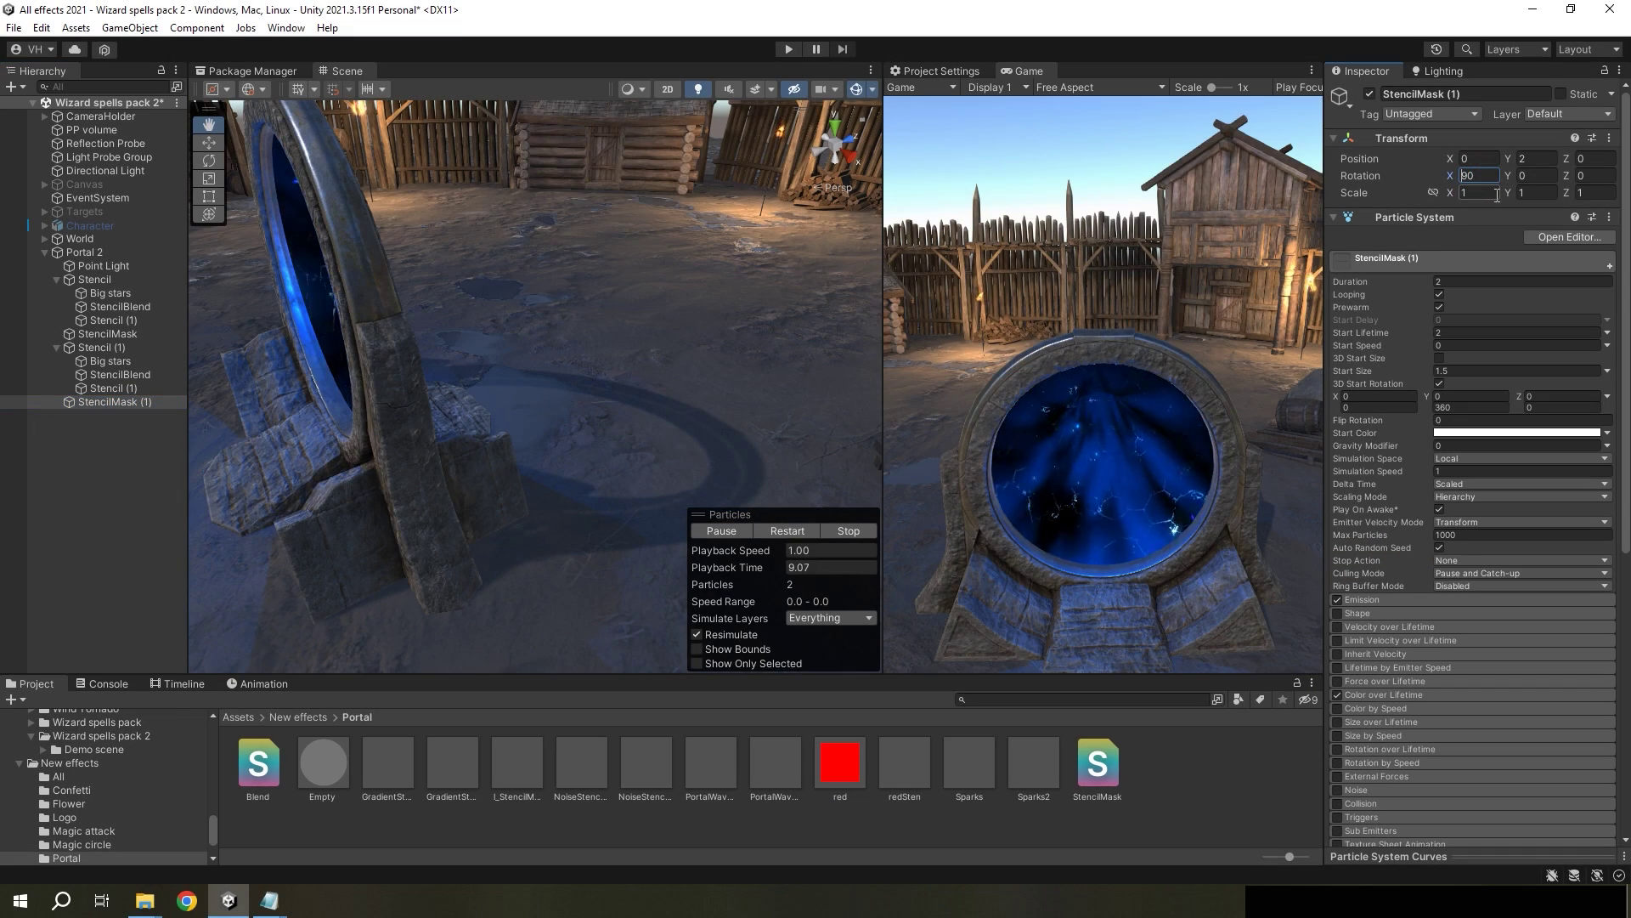
{"action": "key", "text": "d"}
{"action": "right_click_drag", "start_coordinate": [546, 262], "coordinate": [119, 234]}
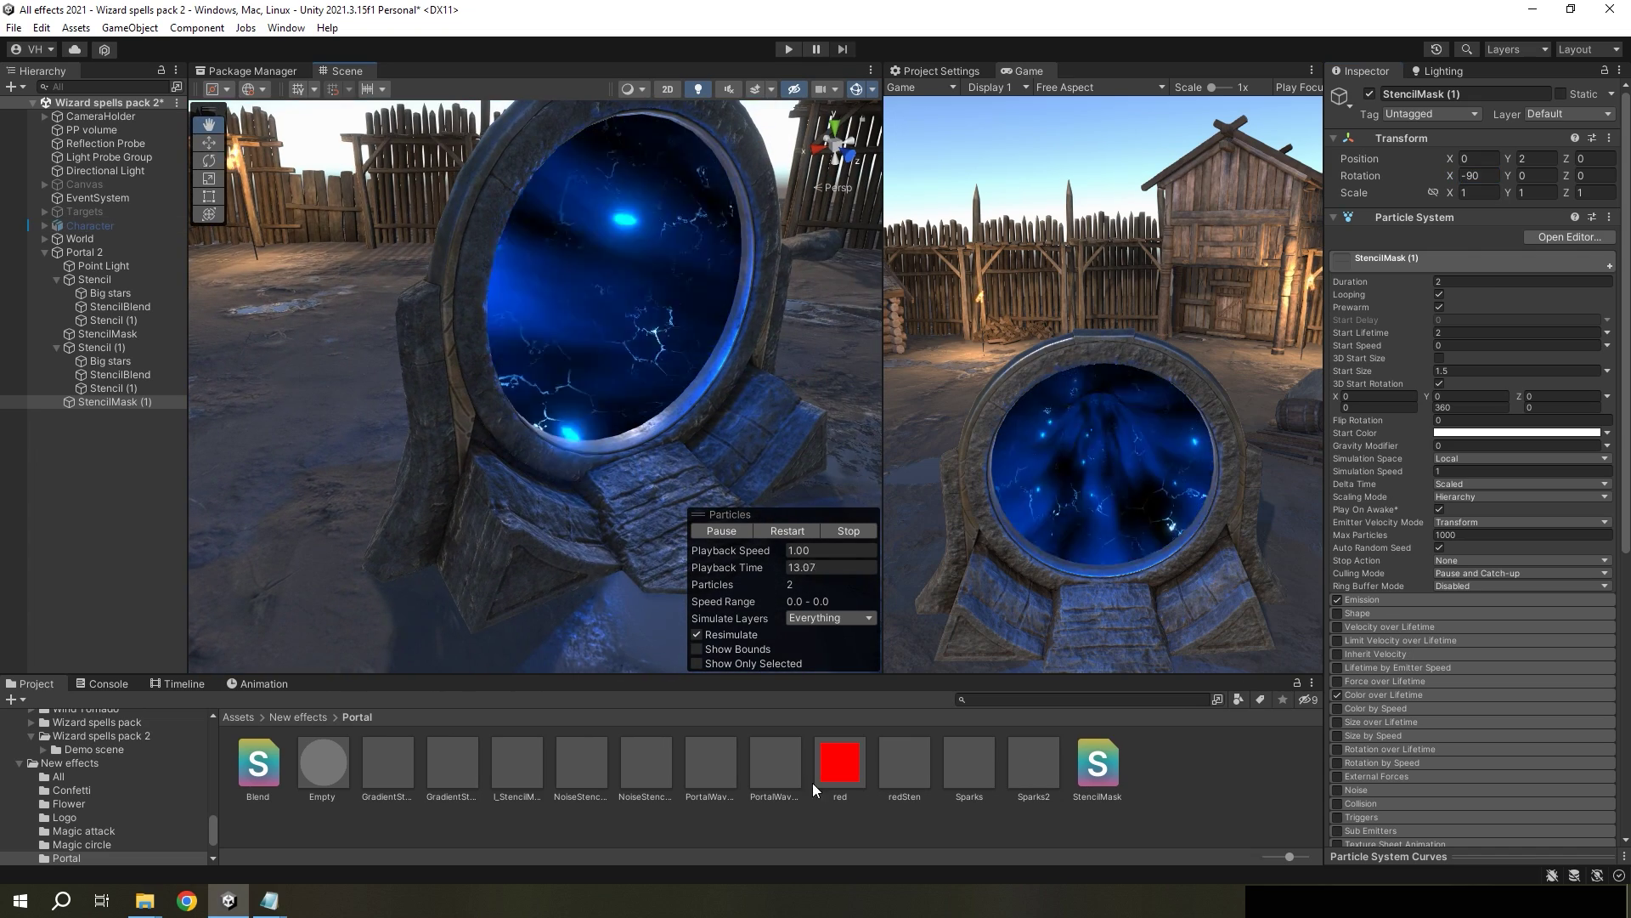
Step: Duplicate the l_StencilMask material and set the copy's Ref to 2
{"action": "left_click", "coordinate": [524, 764]}
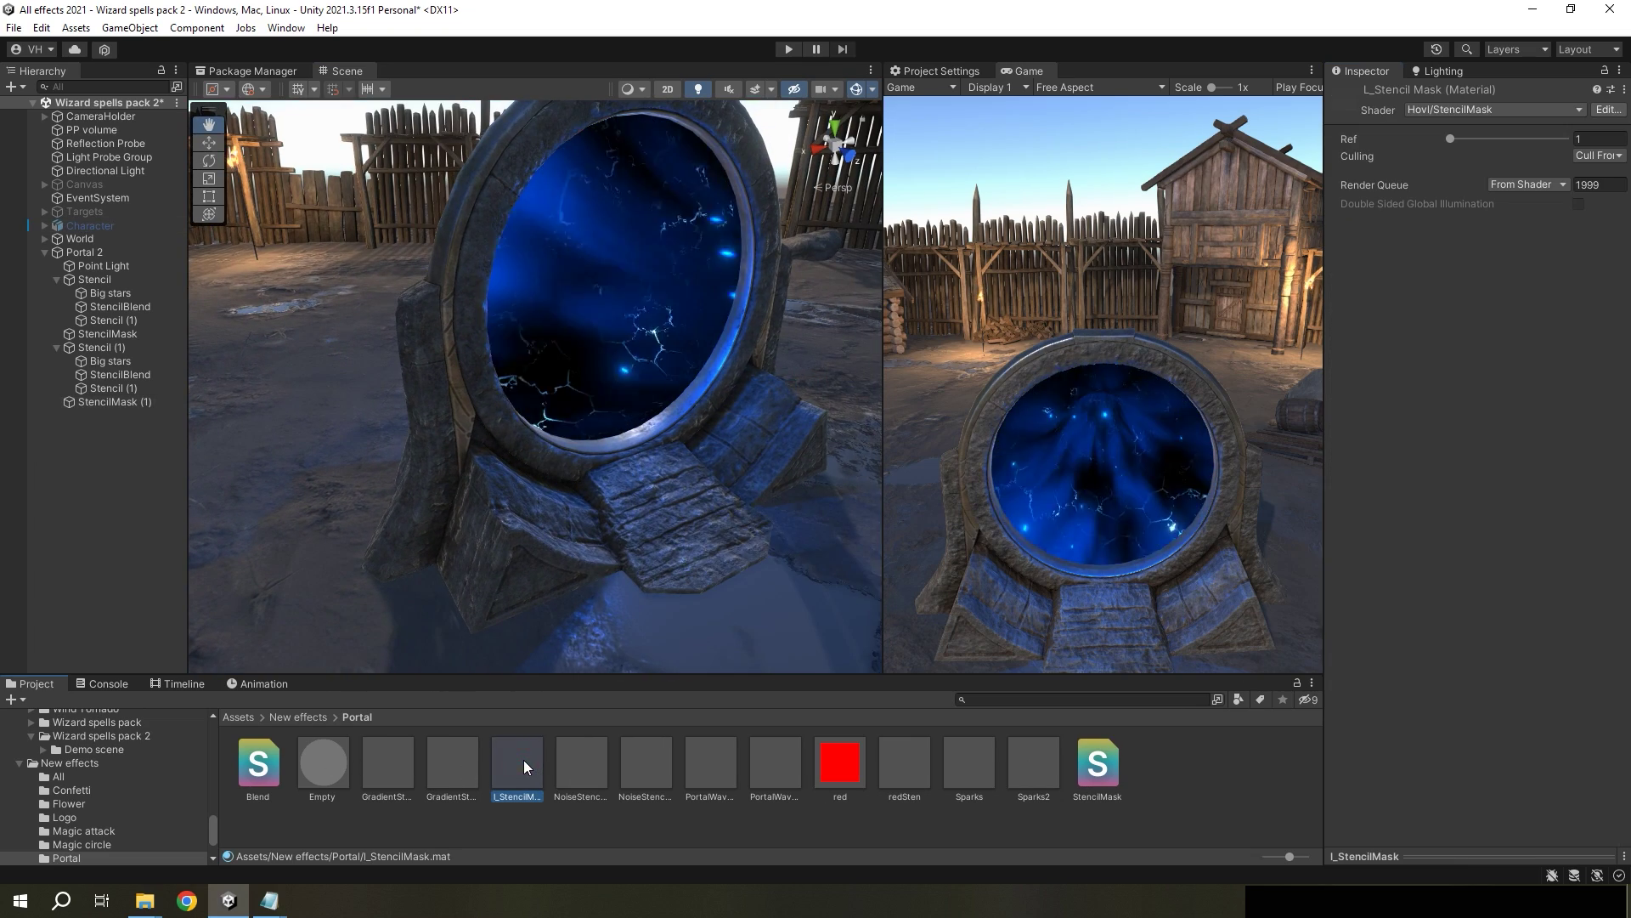
{"action": "key", "text": "ctrl+d"}
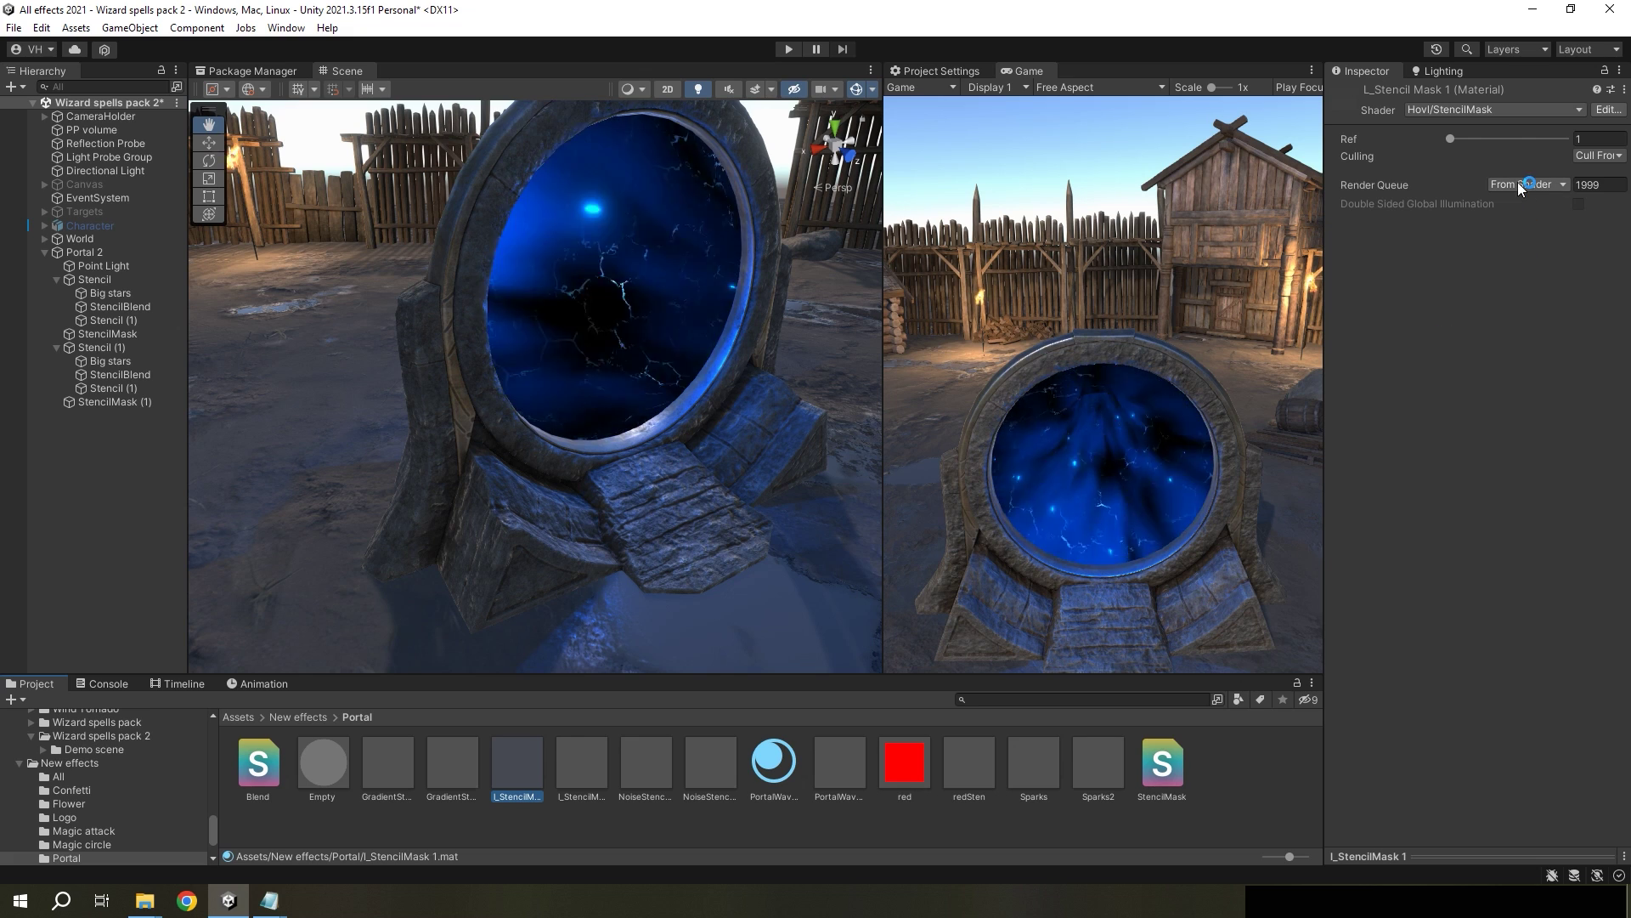
{"action": "left_click", "coordinate": [1597, 139]}
{"action": "type", "text": "2"}
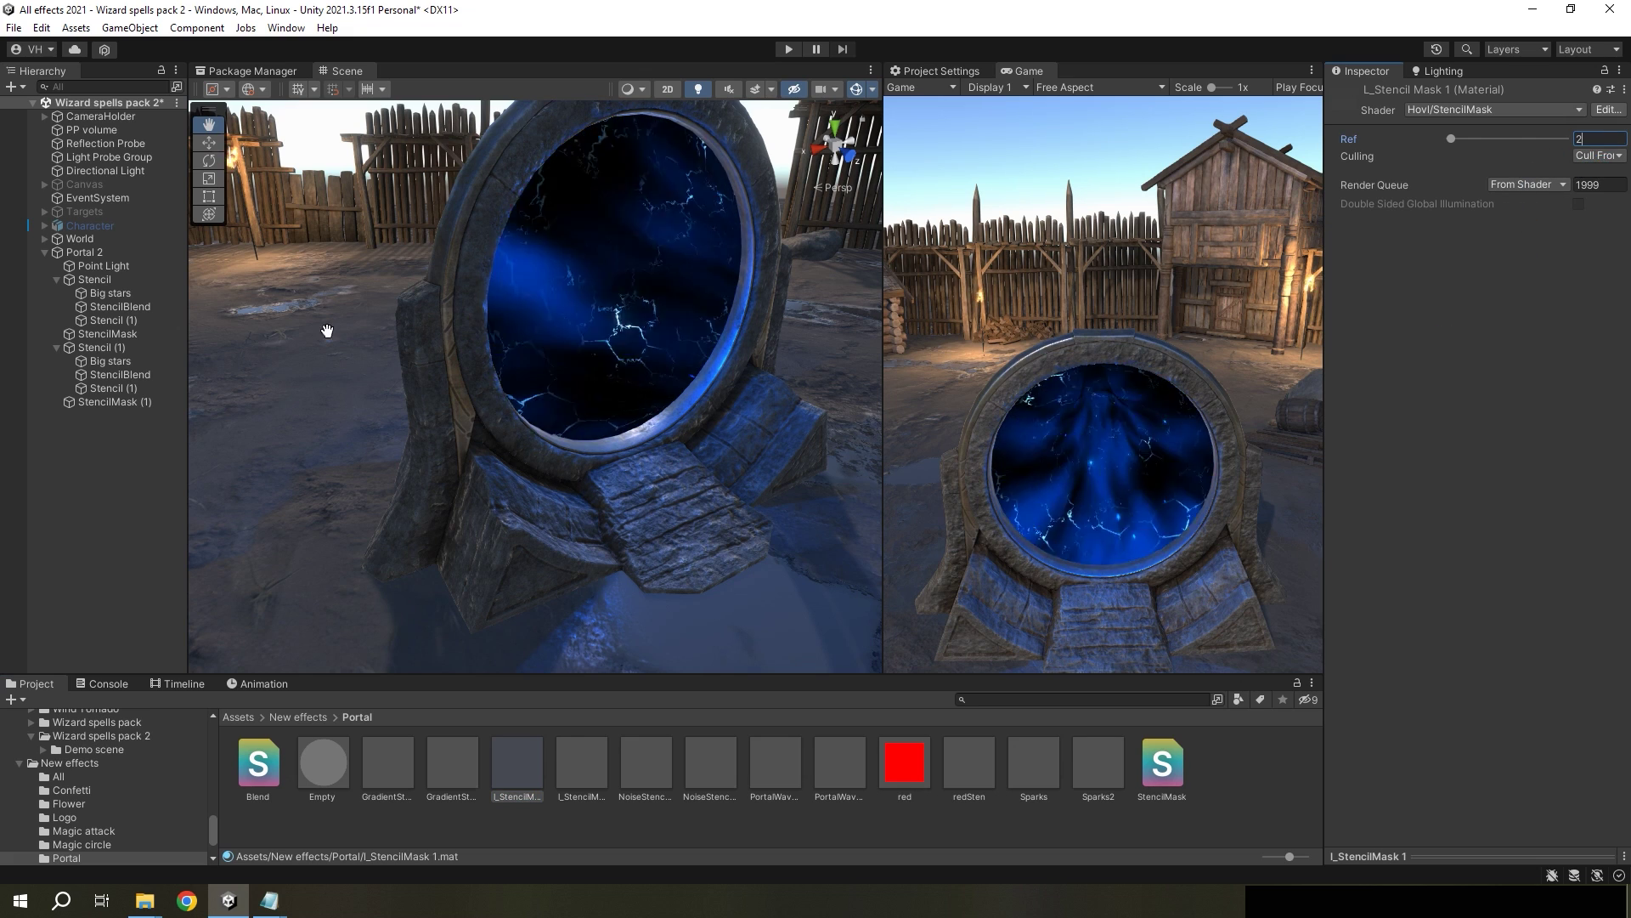
Step: Assign the l_StencilMask 1 material to the renderer of StencilMask (1) and view the portal from the side
{"action": "scroll", "coordinate": [1623, 508], "scroll_direction": "down", "scroll_amount": 10}
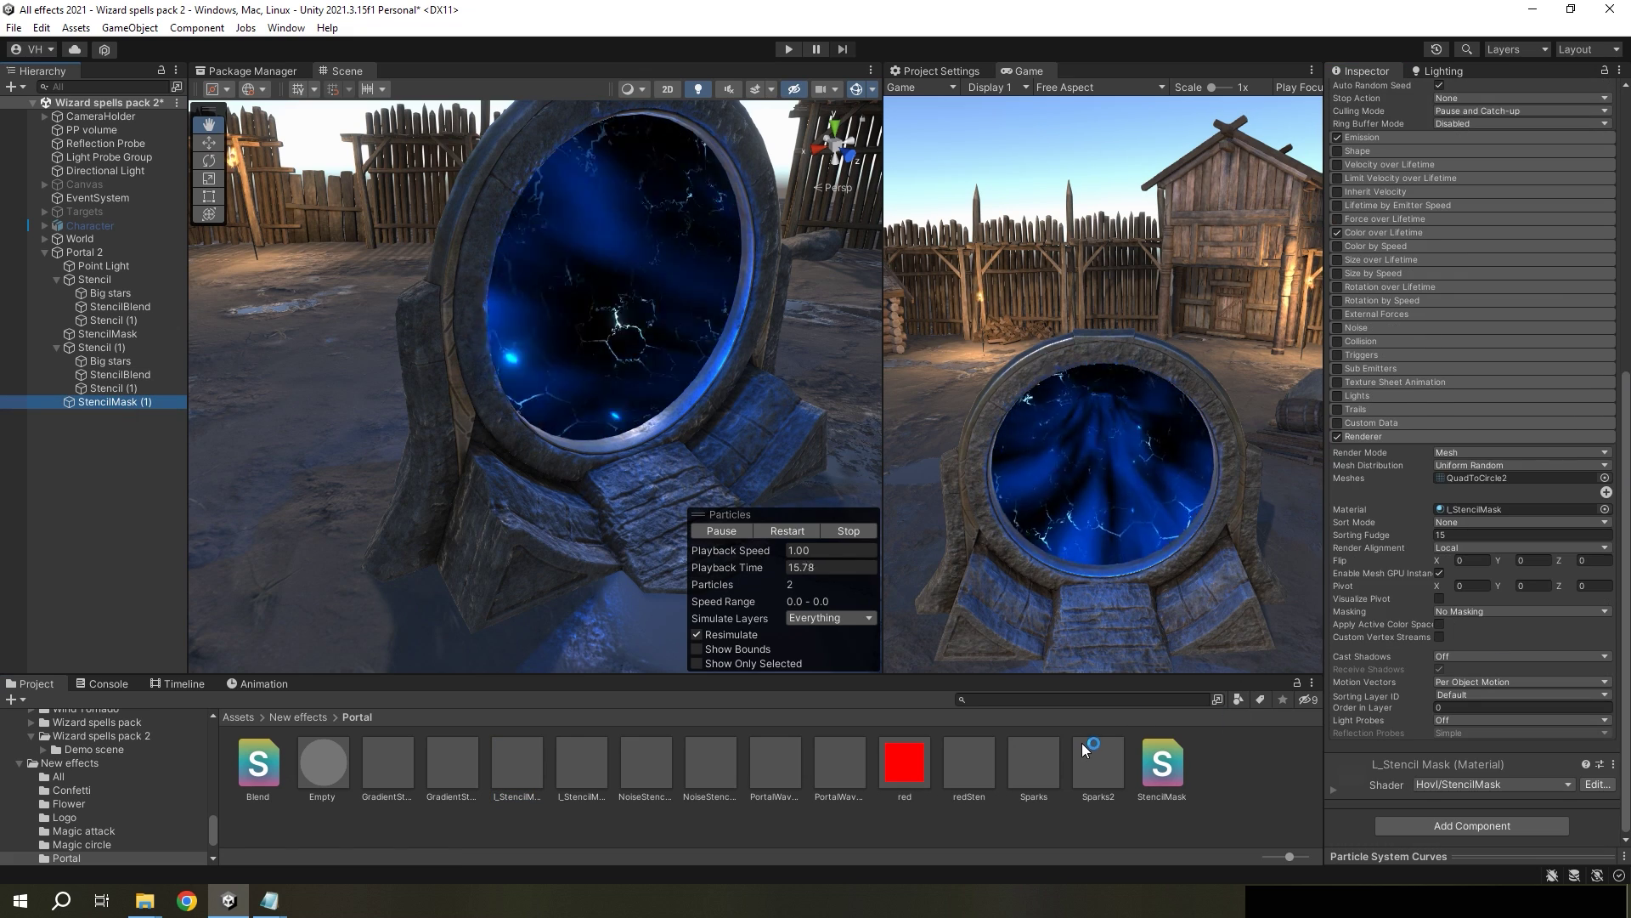
{"action": "left_click_drag", "start_coordinate": [546, 457], "coordinate": [542, 453]}
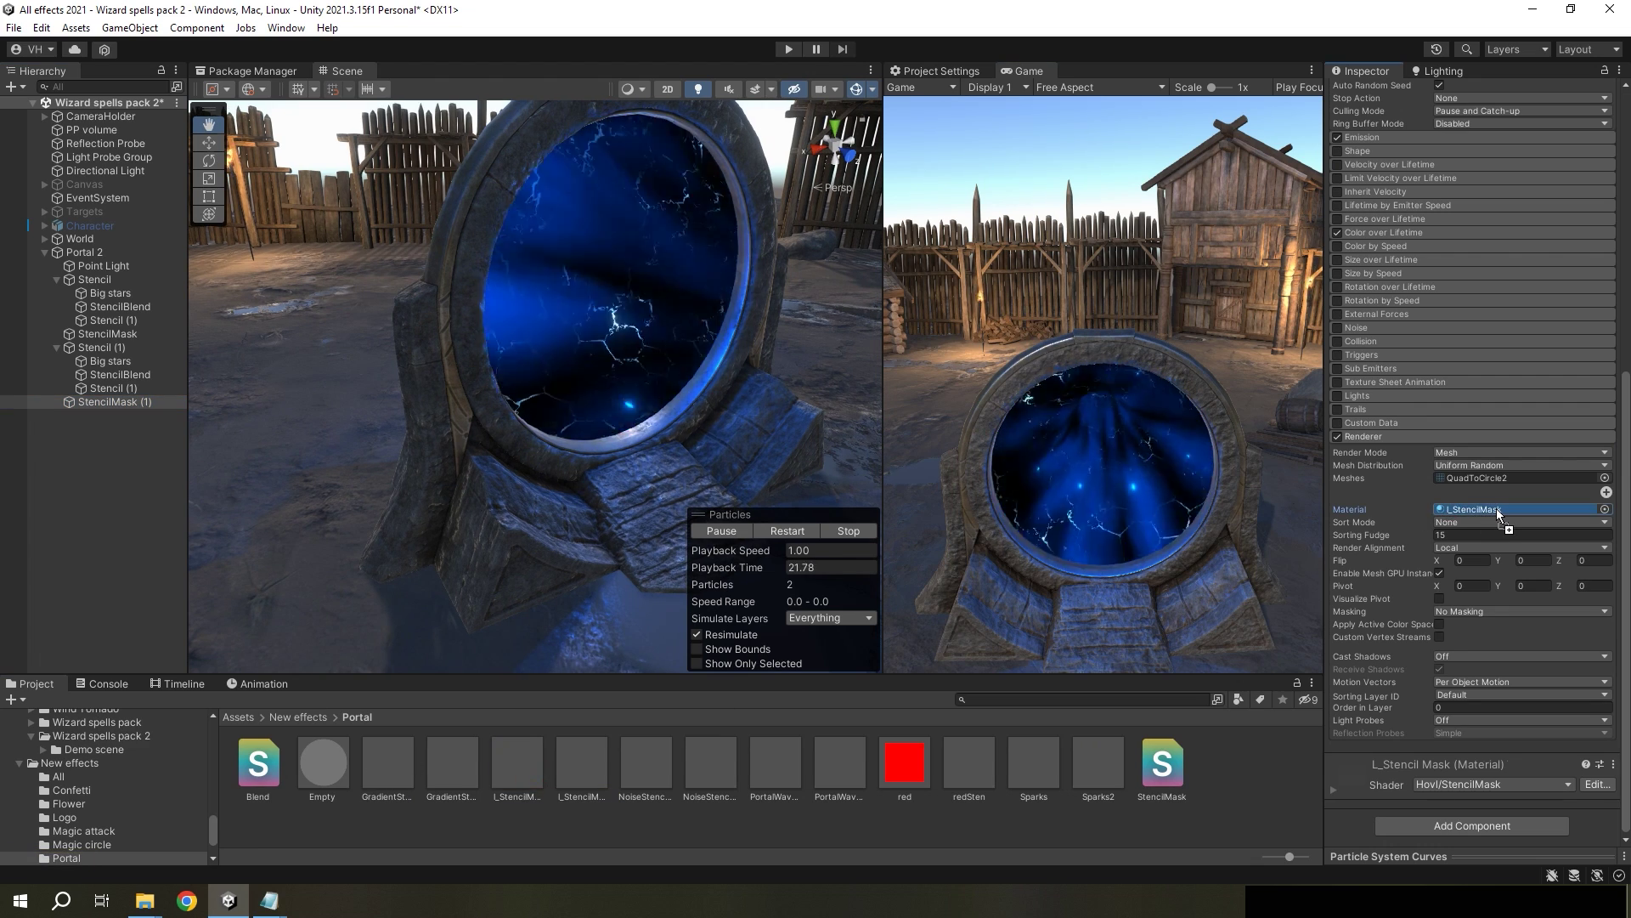
{"action": "left_click_drag", "start_coordinate": [1497, 515], "coordinate": [1497, 514]}
{"action": "right_click_drag", "start_coordinate": [443, 379], "coordinate": [15, 321]}
{"action": "key", "text": "a"}
{"action": "key", "text": "d"}
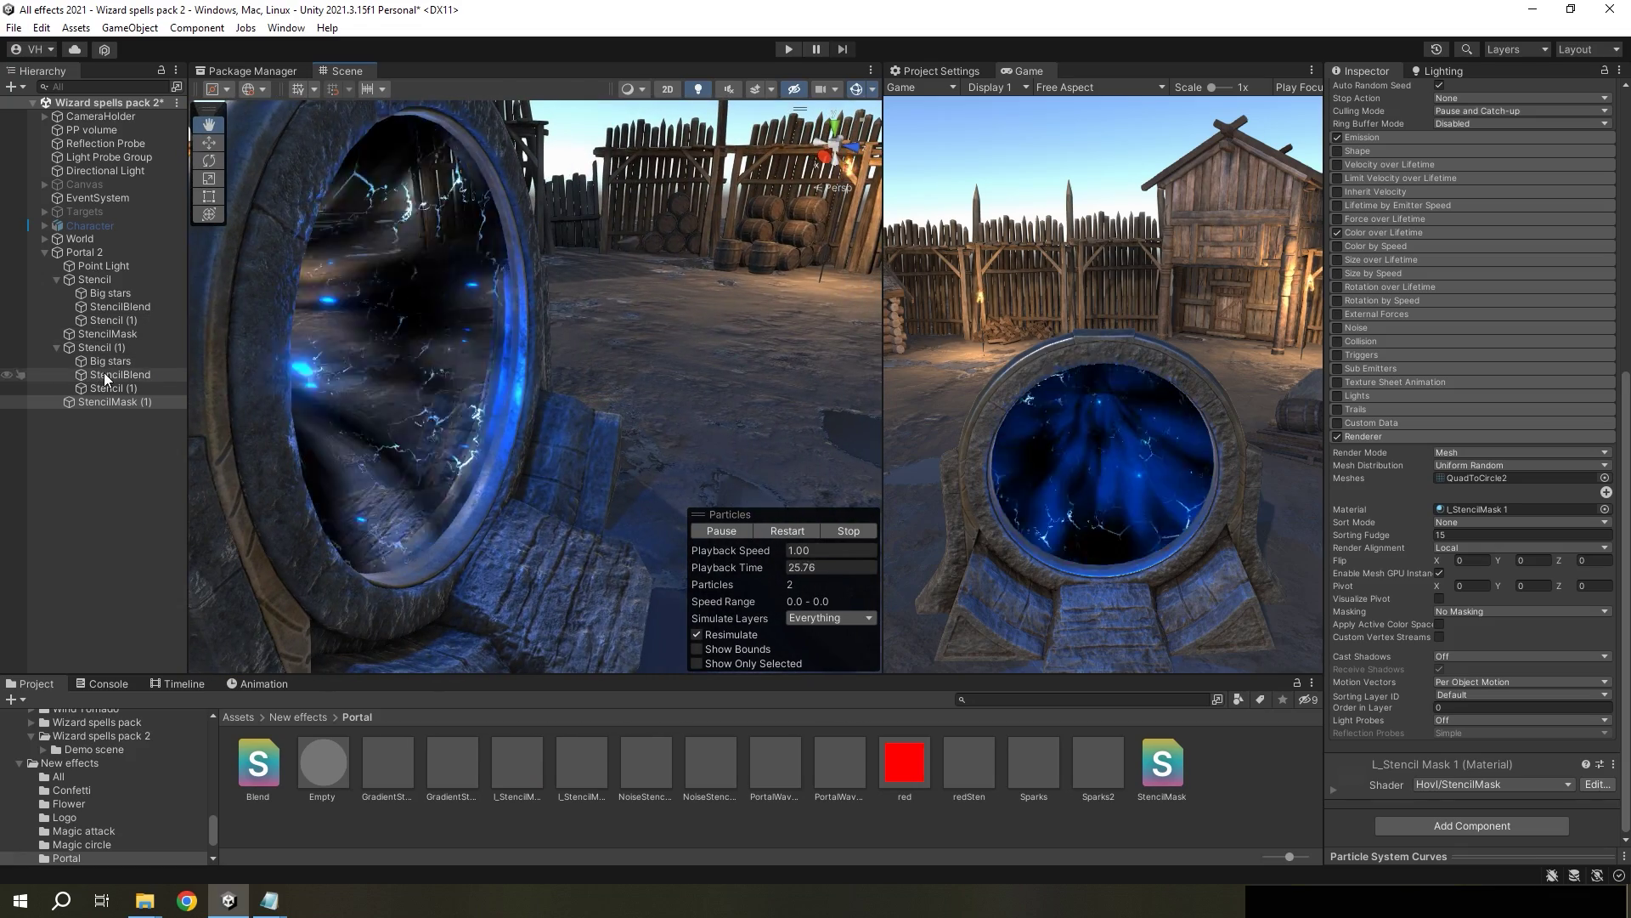
Step: Assign the GradientStencil2 material to the StencilBlend child under Stencil (1) and view the portal from another side
{"action": "left_click", "coordinate": [103, 373]}
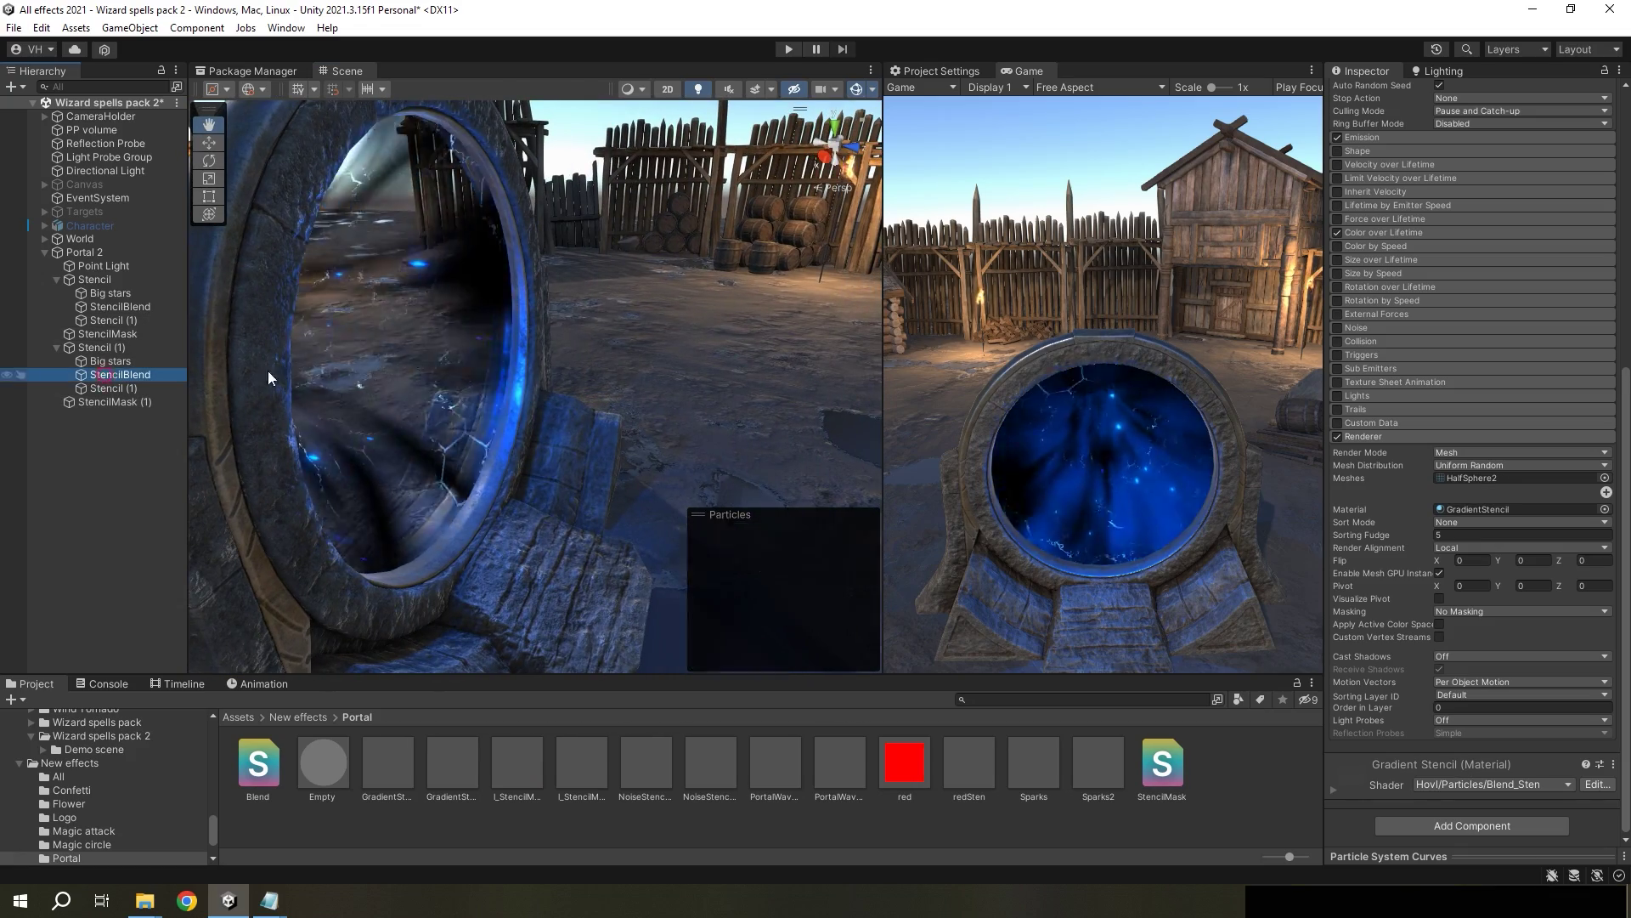
{"action": "left_click", "coordinate": [1604, 510]}
{"action": "left_click", "coordinate": [1282, 432]}
{"action": "key", "text": "d"}
{"action": "right_click_drag", "start_coordinate": [762, 371], "coordinate": [259, 300]}
{"action": "key", "text": "a"}
Step: Examine the Gradient Stencil 2 material settings including Ref, and inspect the portal effect from both sides
{"action": "left_click", "coordinate": [1390, 766]}
{"action": "scroll", "coordinate": [1458, 727], "scroll_direction": "down", "scroll_amount": 8}
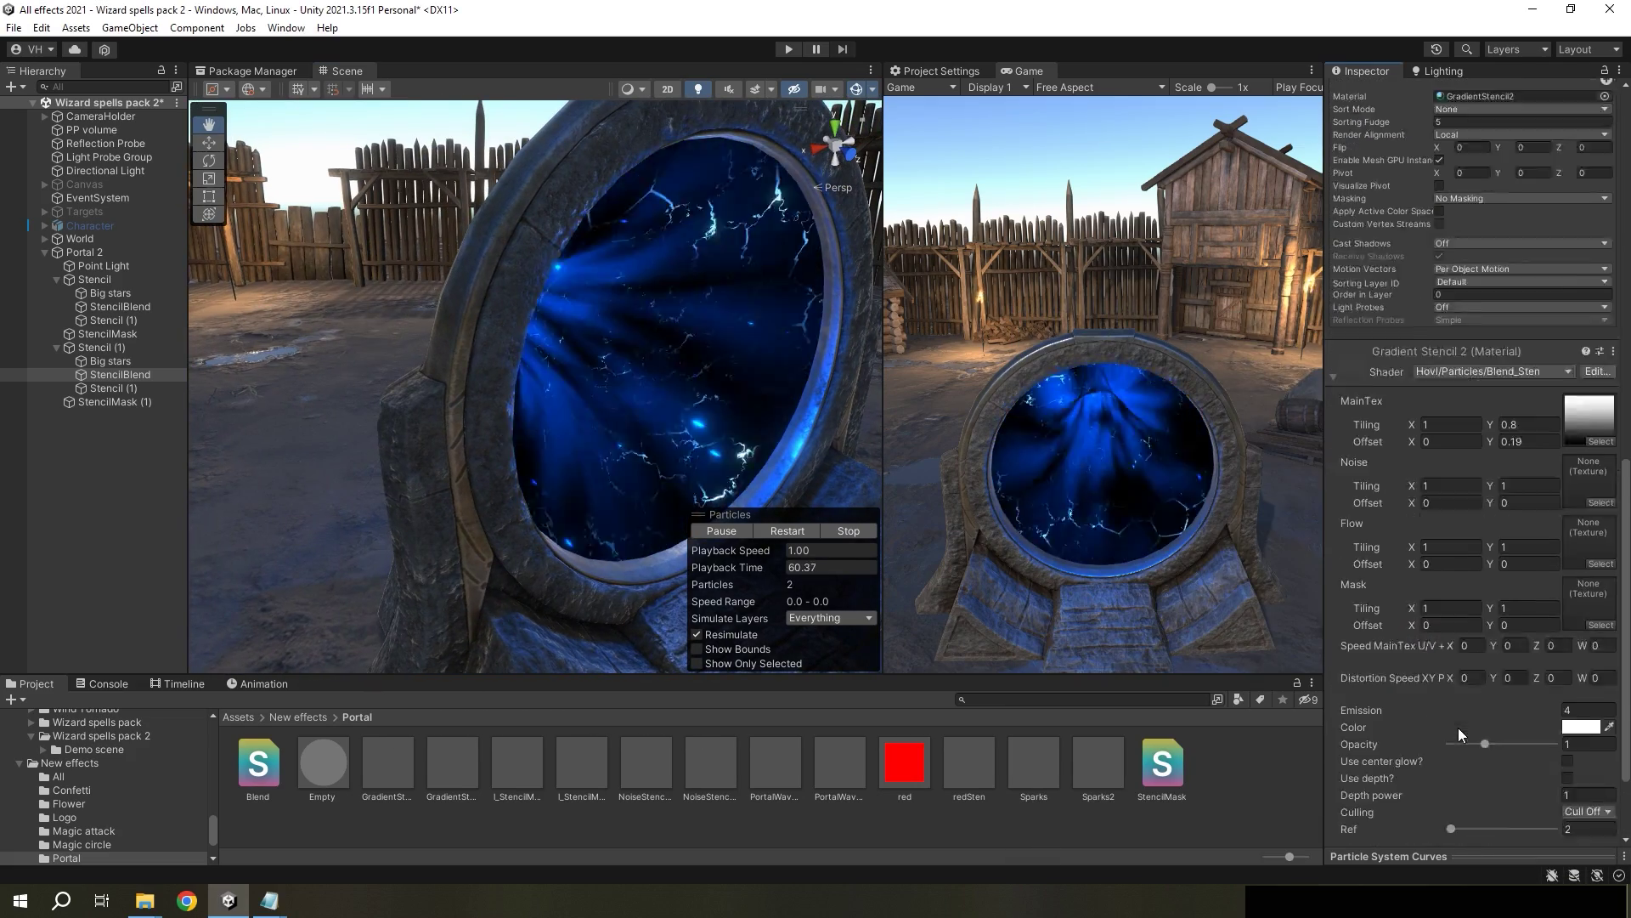
{"action": "scroll", "coordinate": [1458, 728], "scroll_direction": "down", "scroll_amount": 2}
{"action": "key", "text": "a"}
{"action": "right_click_drag", "start_coordinate": [663, 425], "coordinate": [1241, 447]}
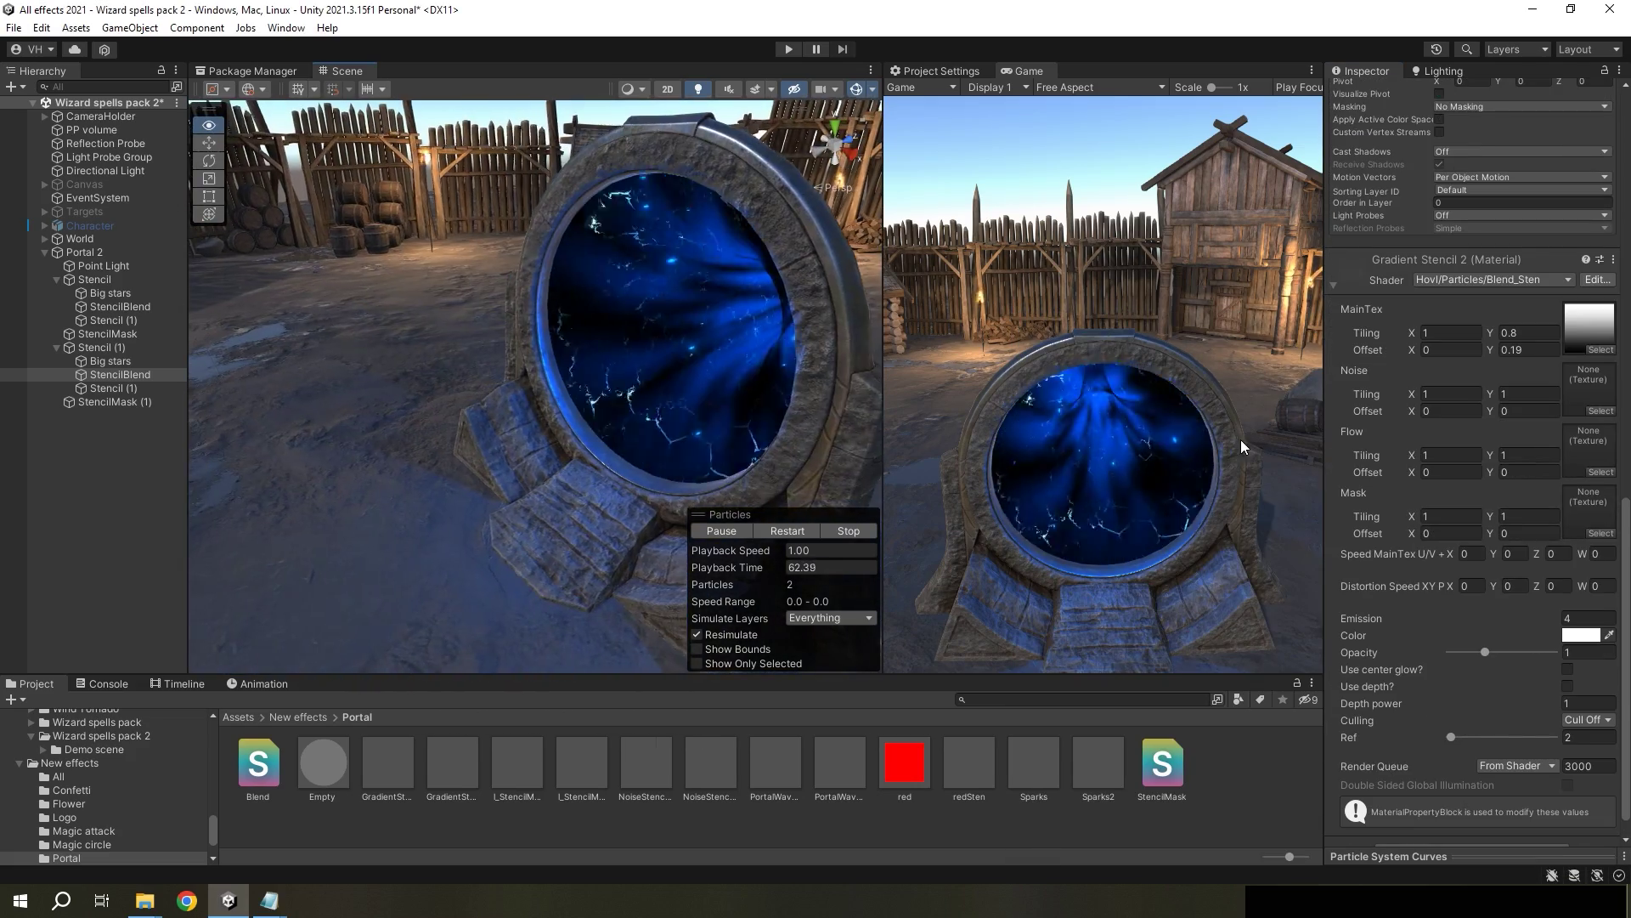
{"action": "middle_click_drag", "start_coordinate": [756, 356], "coordinate": [575, 310]}
{"action": "left_click_drag", "start_coordinate": [576, 310], "coordinate": [659, 313], "text": "alt"}
{"action": "middle_click_drag", "start_coordinate": [561, 291], "coordinate": [537, 285]}
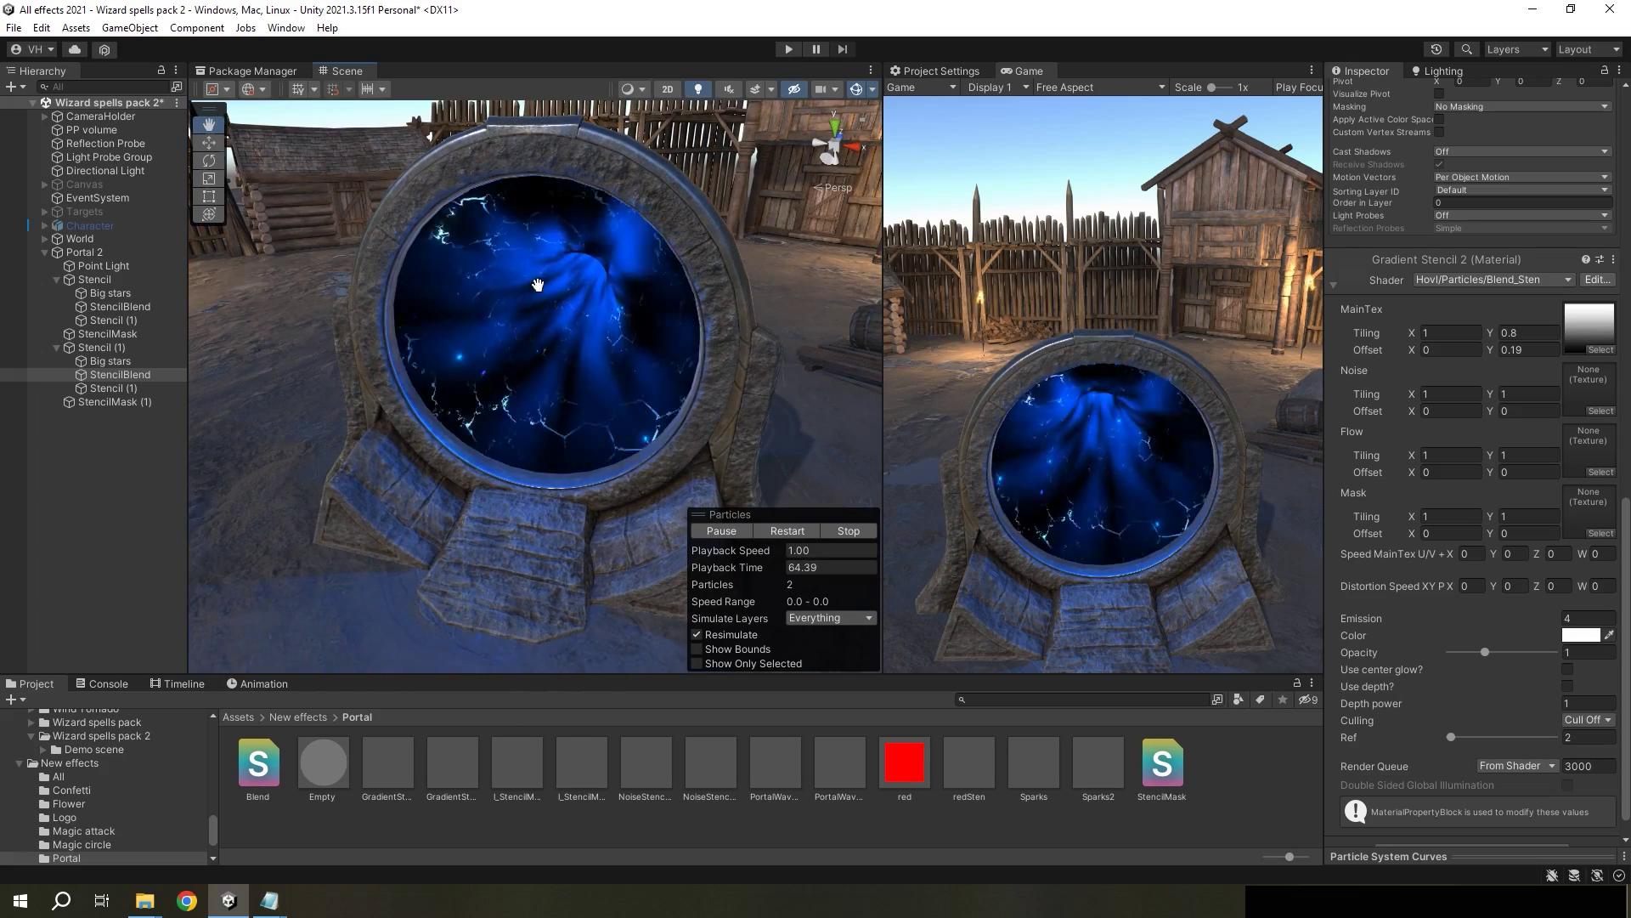
{"action": "left_click_drag", "start_coordinate": [616, 285], "coordinate": [658, 230]}
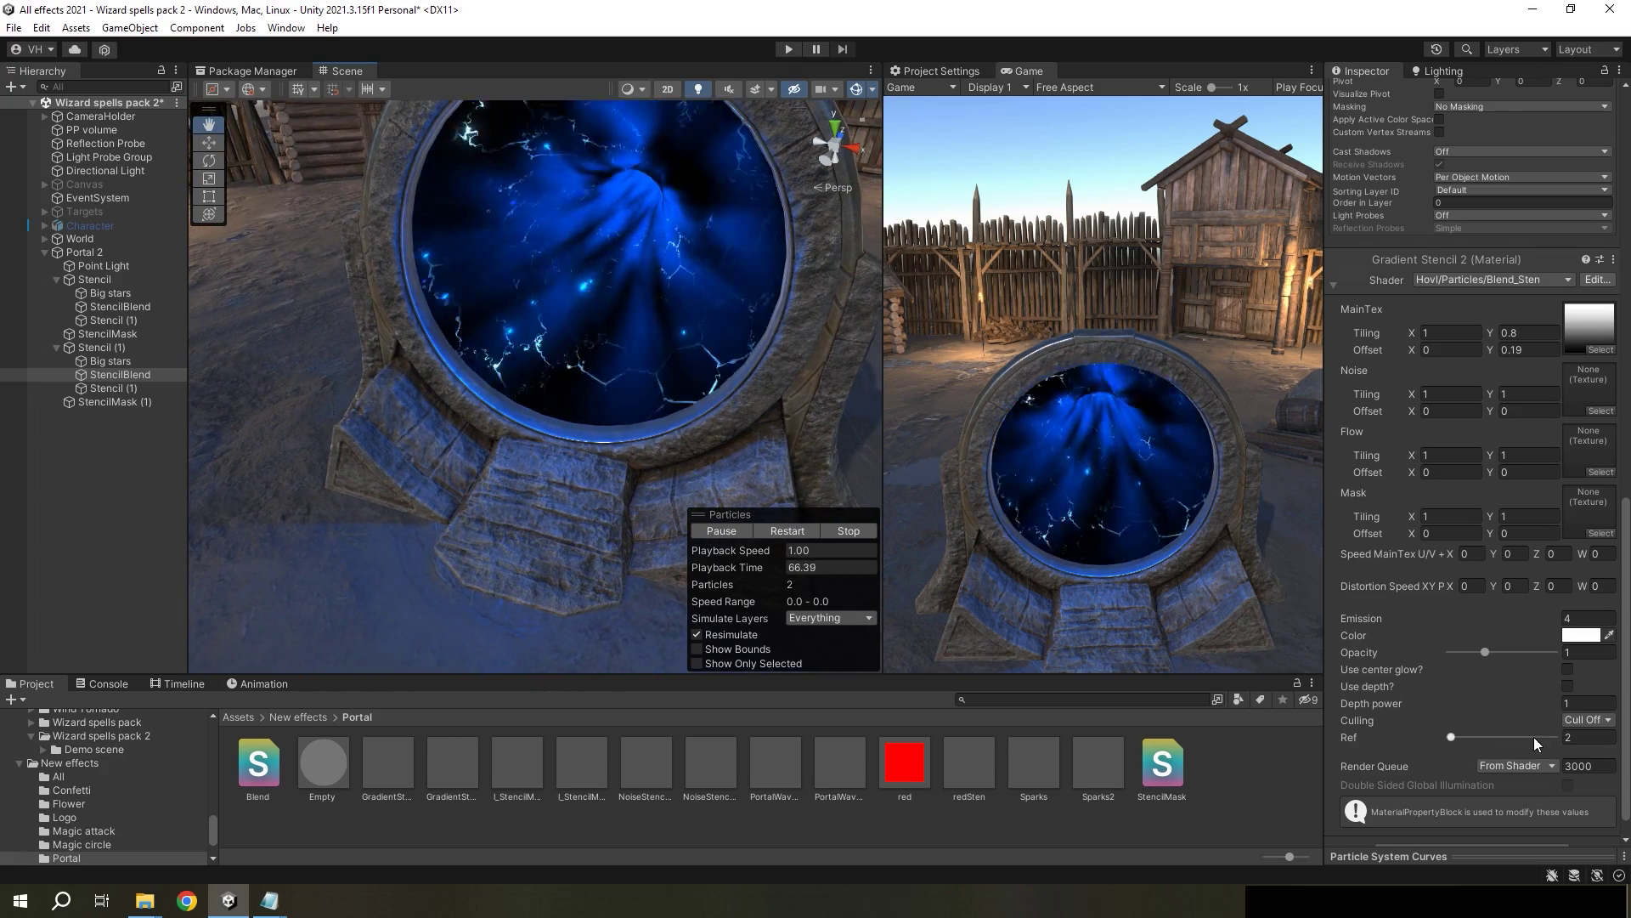
{"action": "right_click_drag", "start_coordinate": [550, 325], "coordinate": [501, 321]}
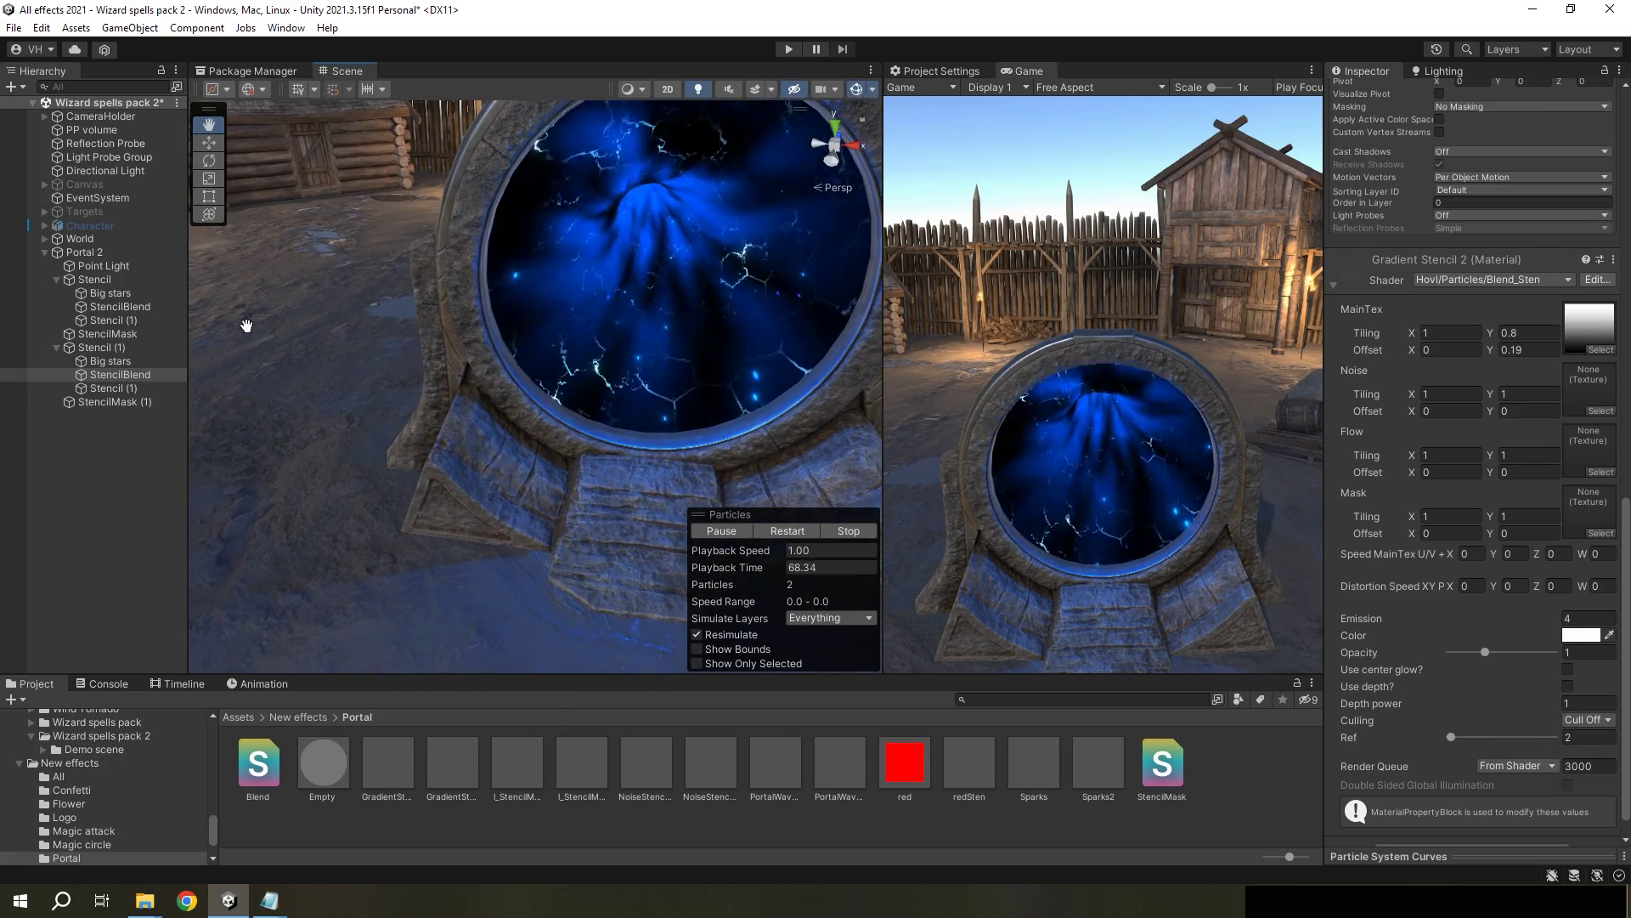
Step: Examine the GradientStencil material settings on the original StencilBlend, including Ref, and view the whole portal
{"action": "left_click", "coordinate": [130, 307]}
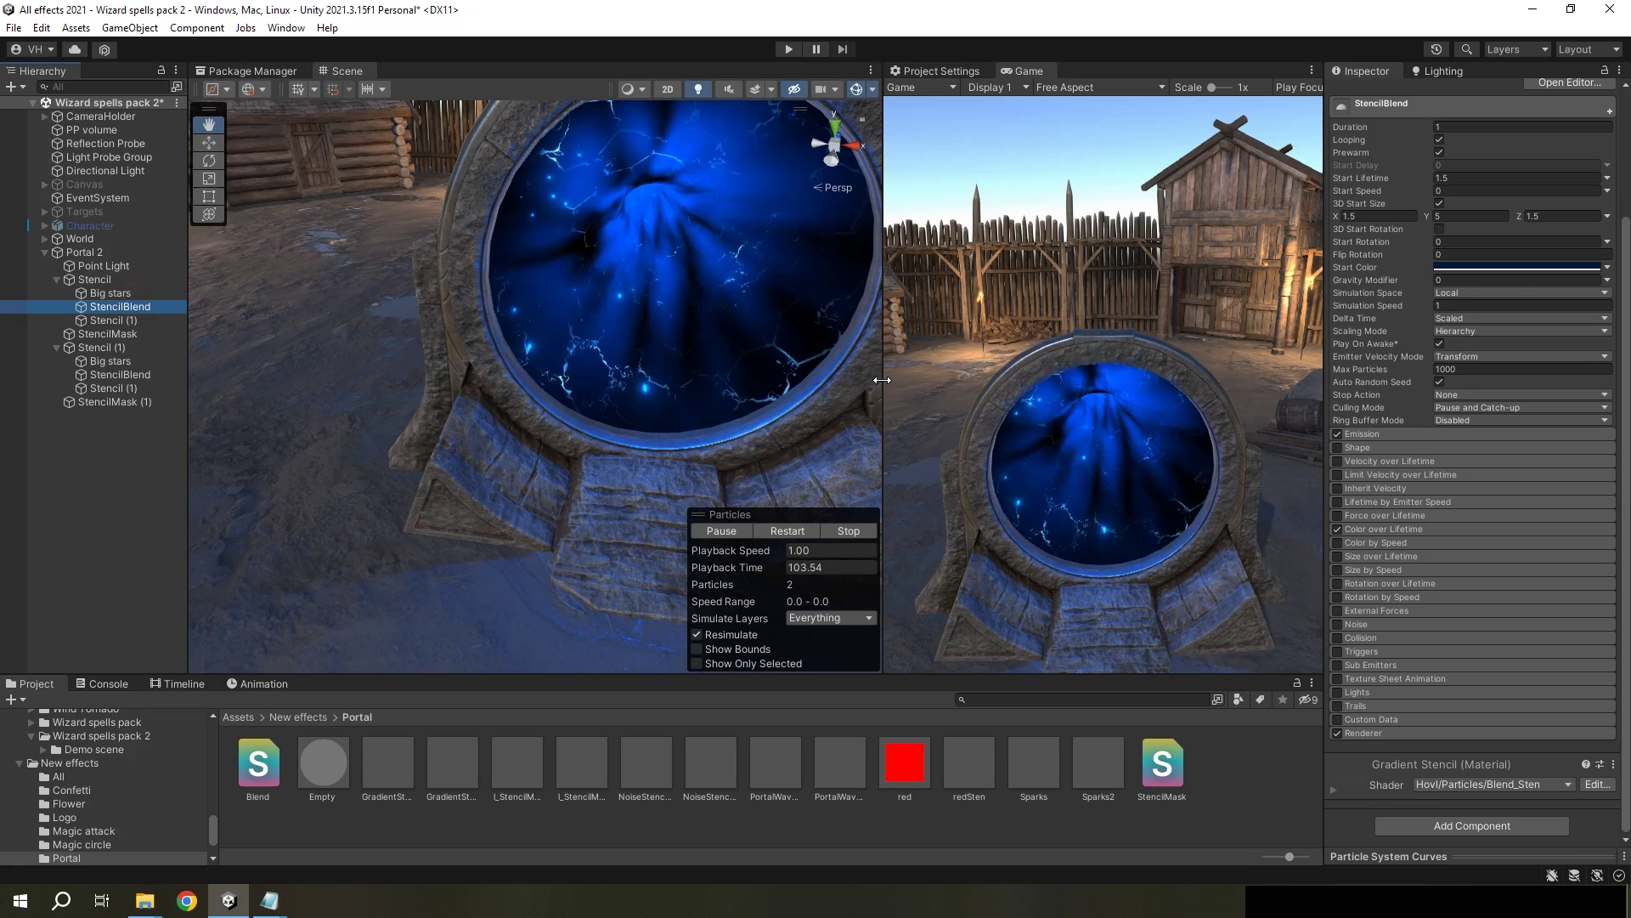
{"action": "left_click", "coordinate": [1395, 732]}
{"action": "scroll", "coordinate": [1486, 710], "scroll_direction": "down", "scroll_amount": 5}
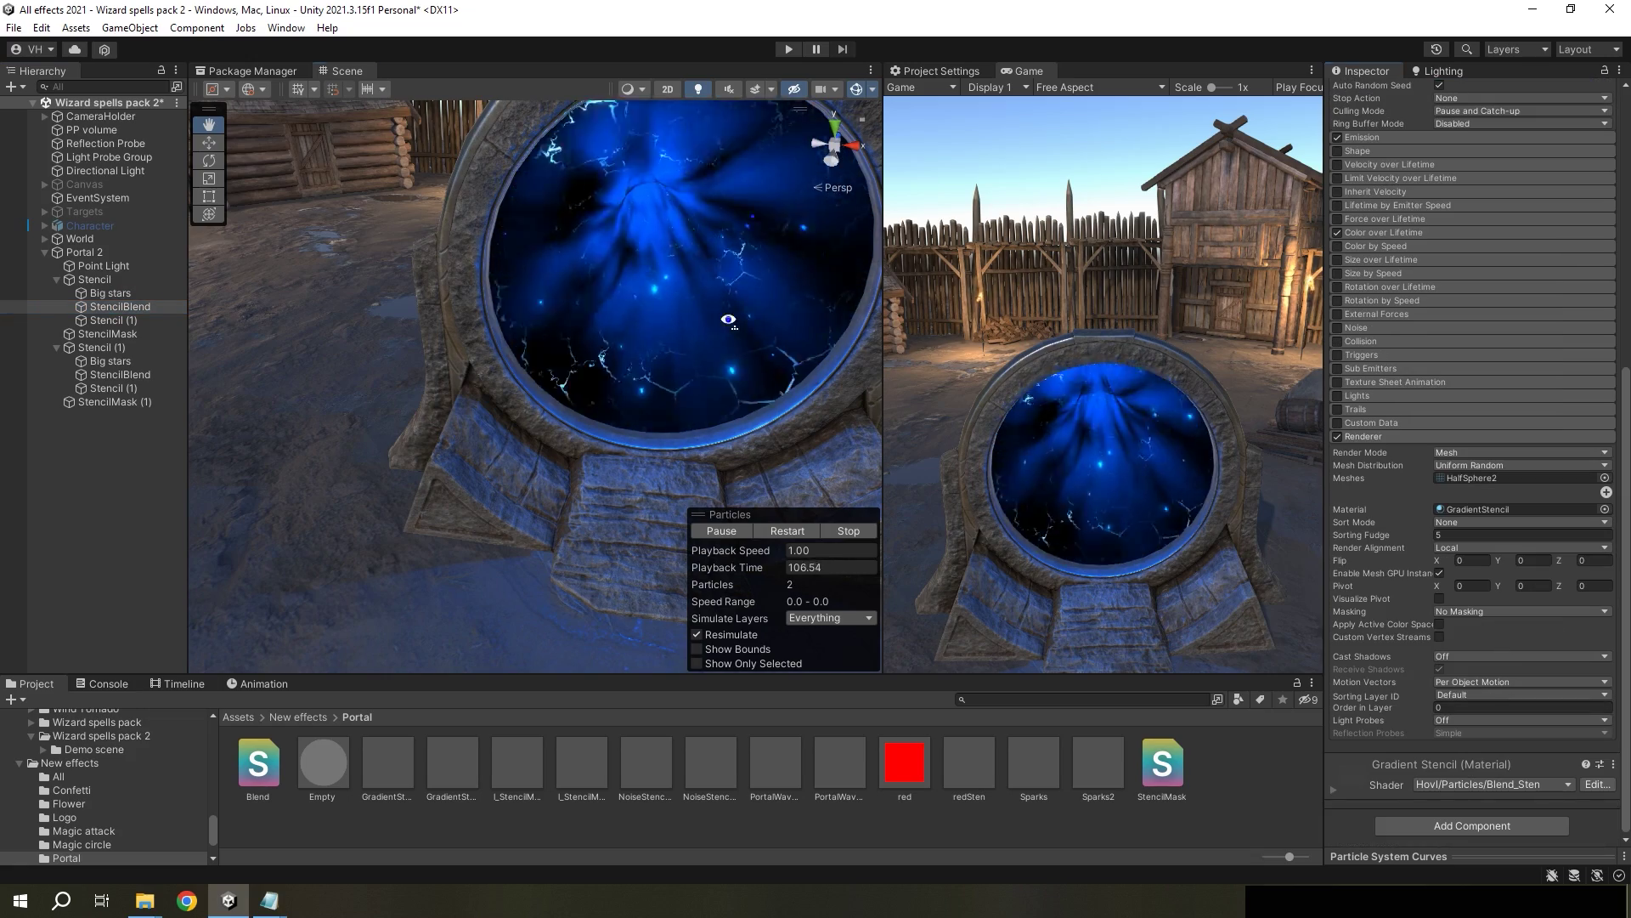
{"action": "left_click_drag", "start_coordinate": [728, 320], "coordinate": [913, 273], "text": "alt"}
{"action": "left_click", "coordinate": [1378, 766]}
{"action": "scroll", "coordinate": [1540, 736], "scroll_direction": "down", "scroll_amount": 6}
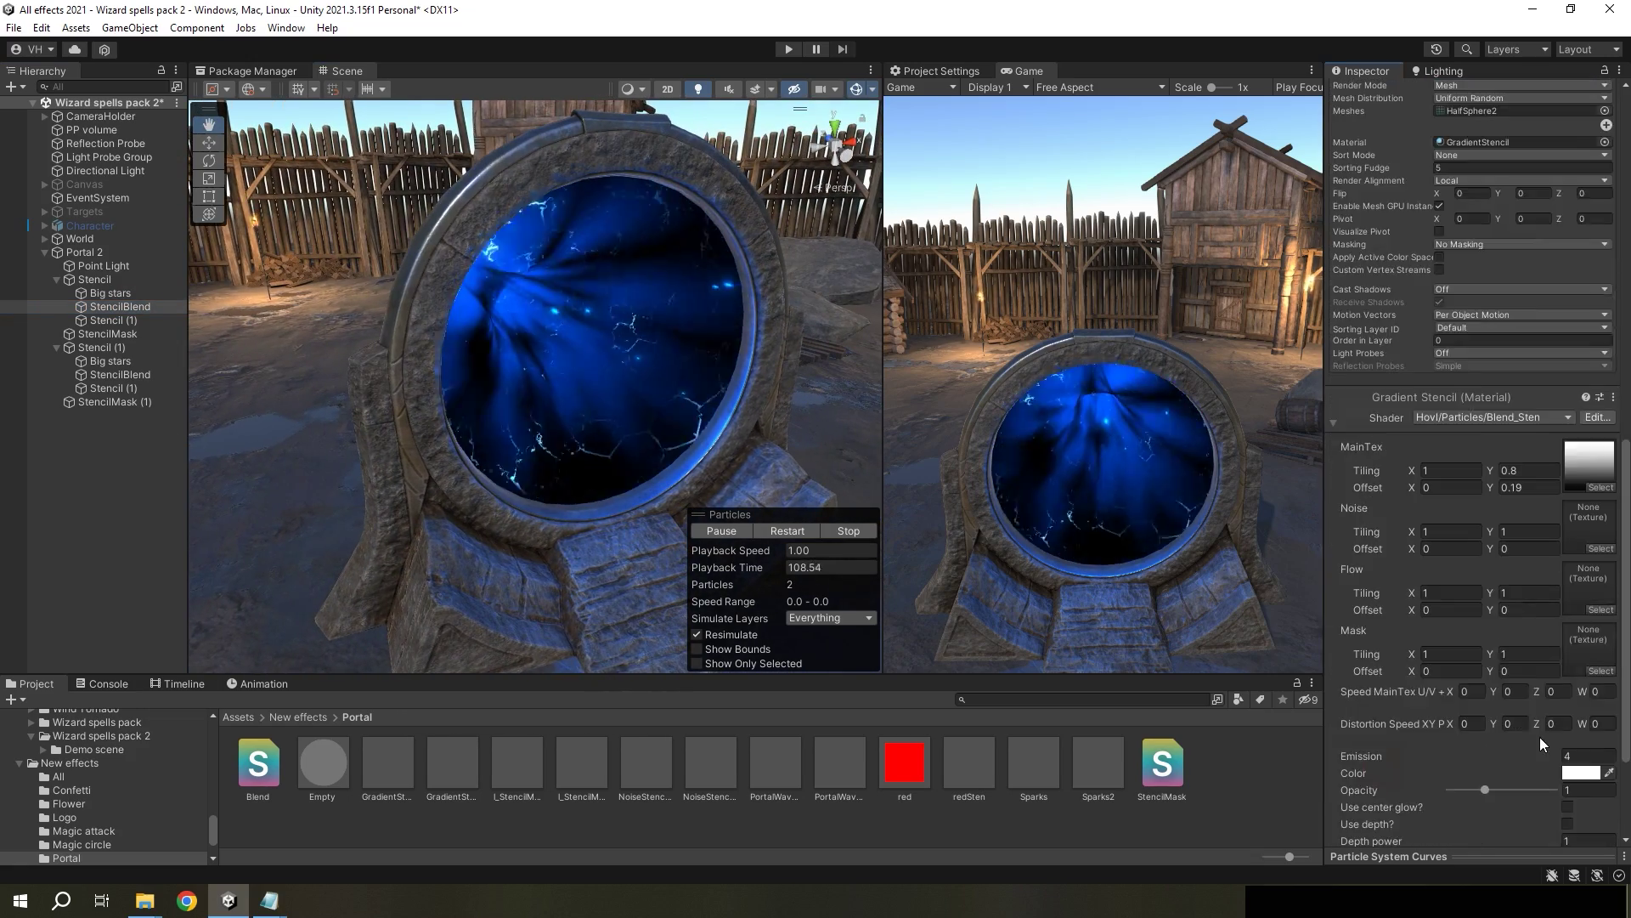
{"action": "left_click_drag", "start_coordinate": [653, 468], "coordinate": [742, 468], "text": "alt"}
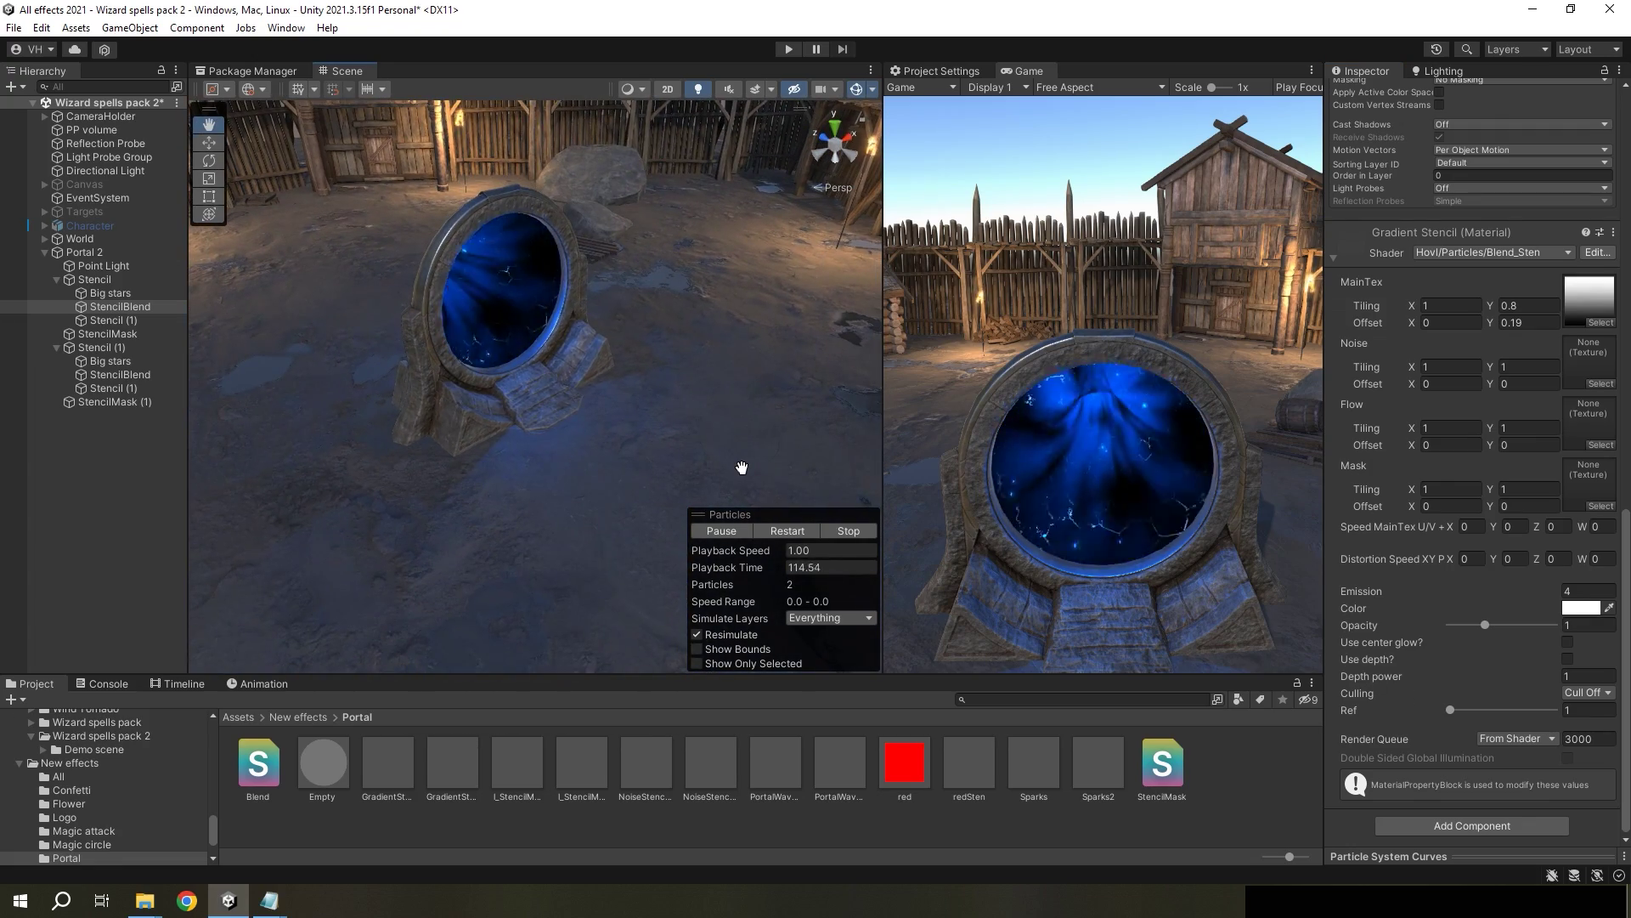
Step: Nest StencilMask (1) under Stencil (1) and move Stencil (1) out of Portal 2 to the scene root
{"action": "left_click", "coordinate": [117, 346]}
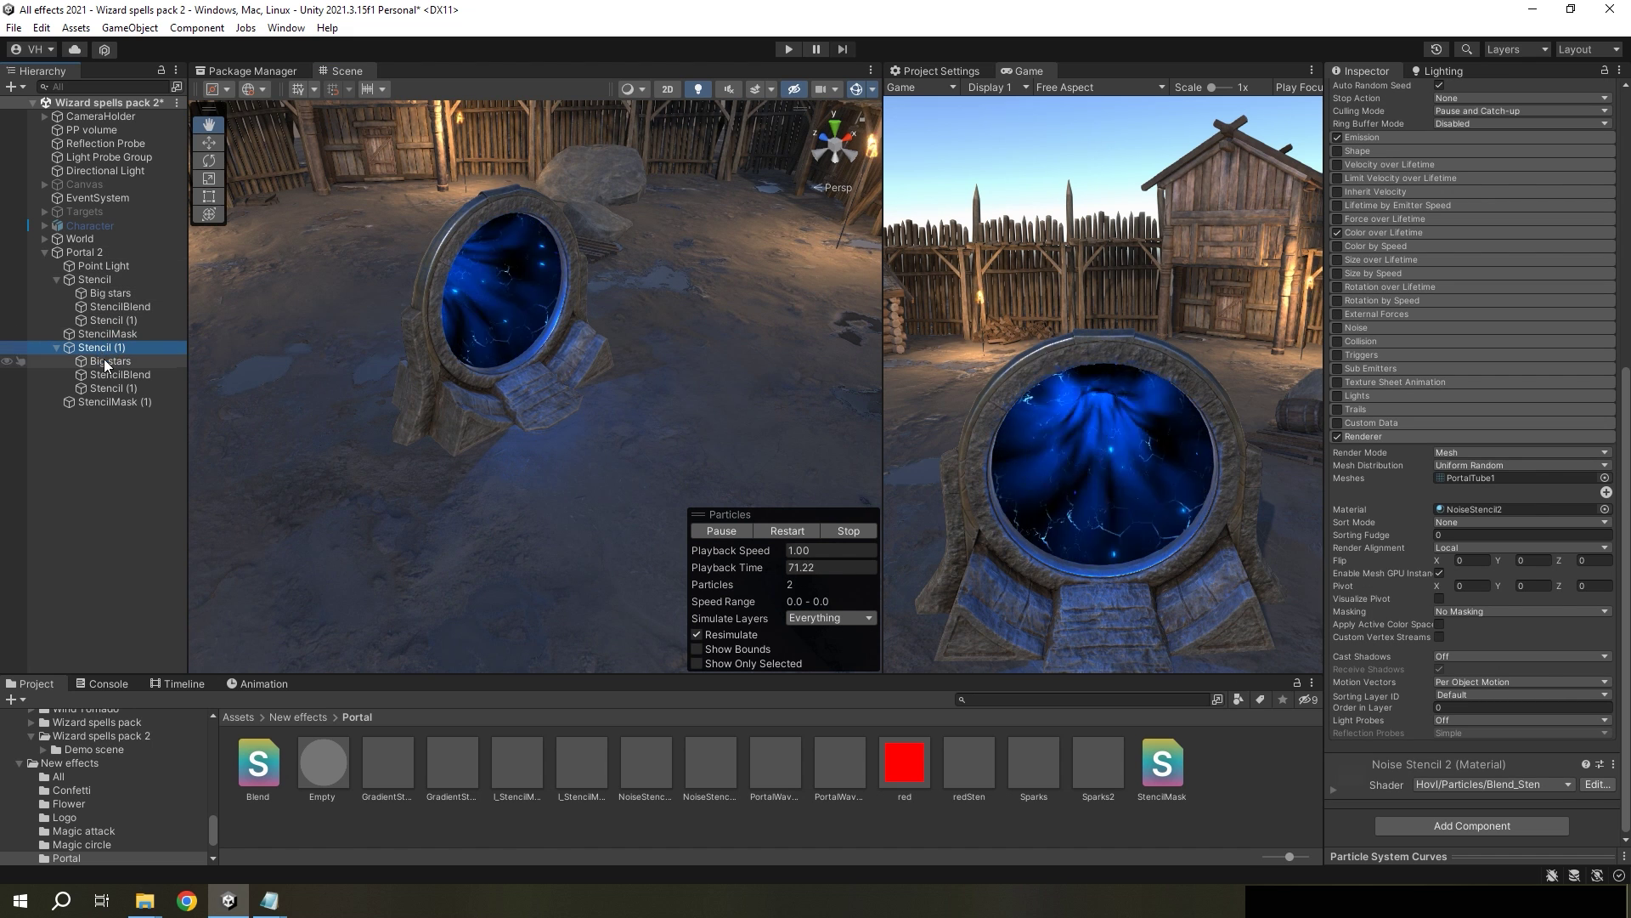
{"action": "left_click_drag", "start_coordinate": [105, 399], "coordinate": [123, 348]}
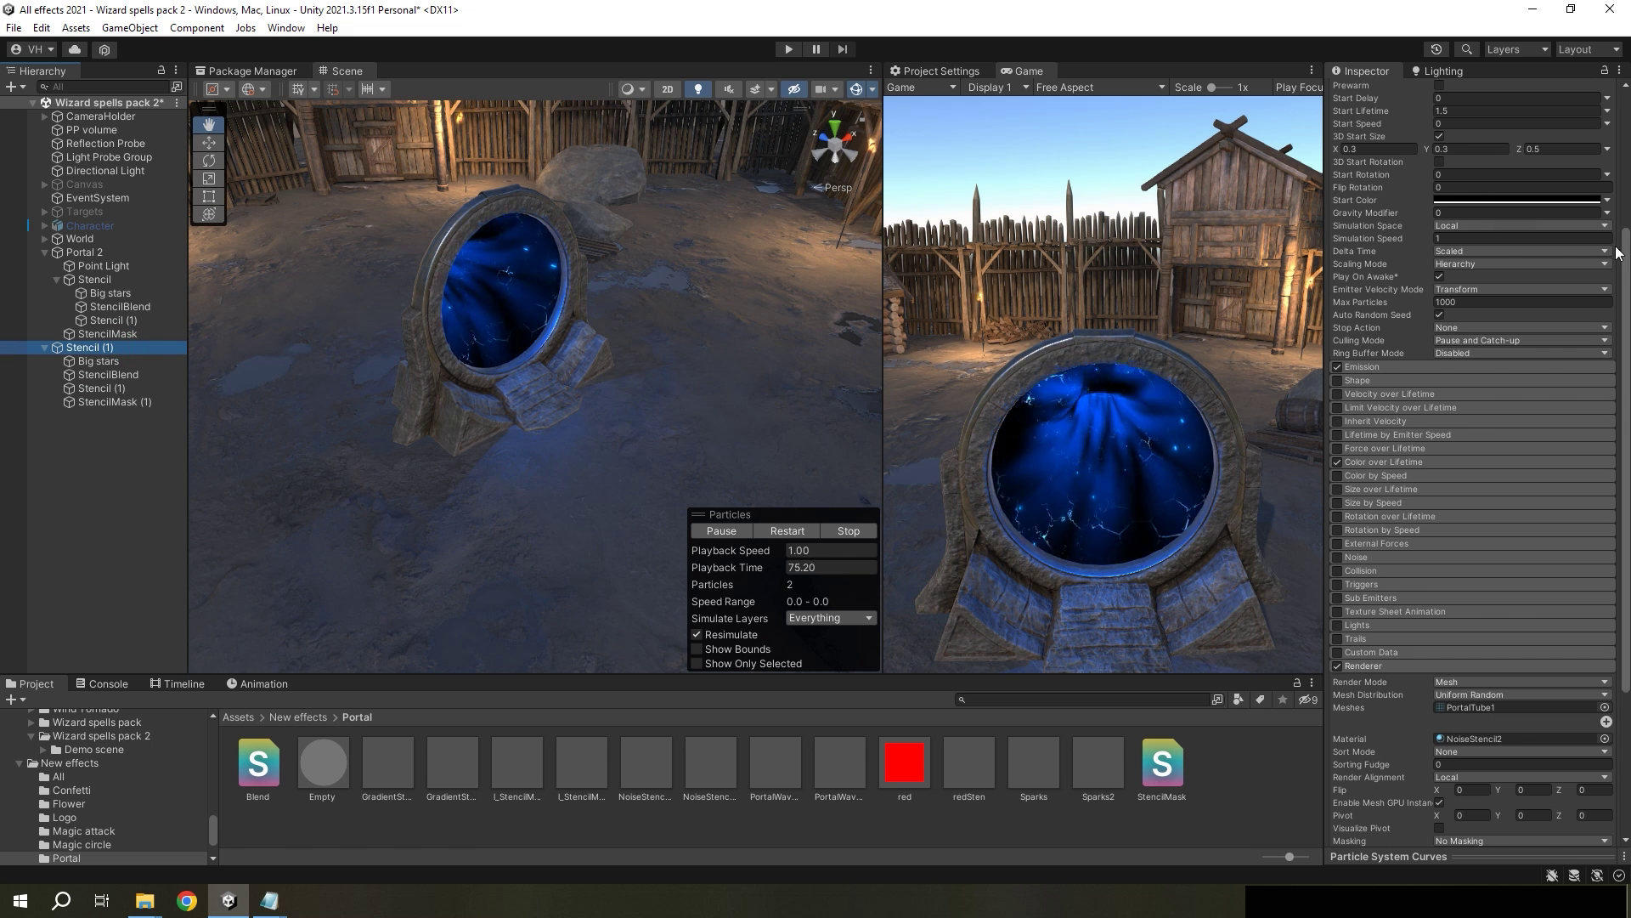
Step: Set the X rotation of Stencil (1) to 90 and move it onto the ground in front of the portal, at about Z -4.04
{"action": "scroll", "coordinate": [1486, 204], "scroll_direction": "up", "scroll_amount": 5}
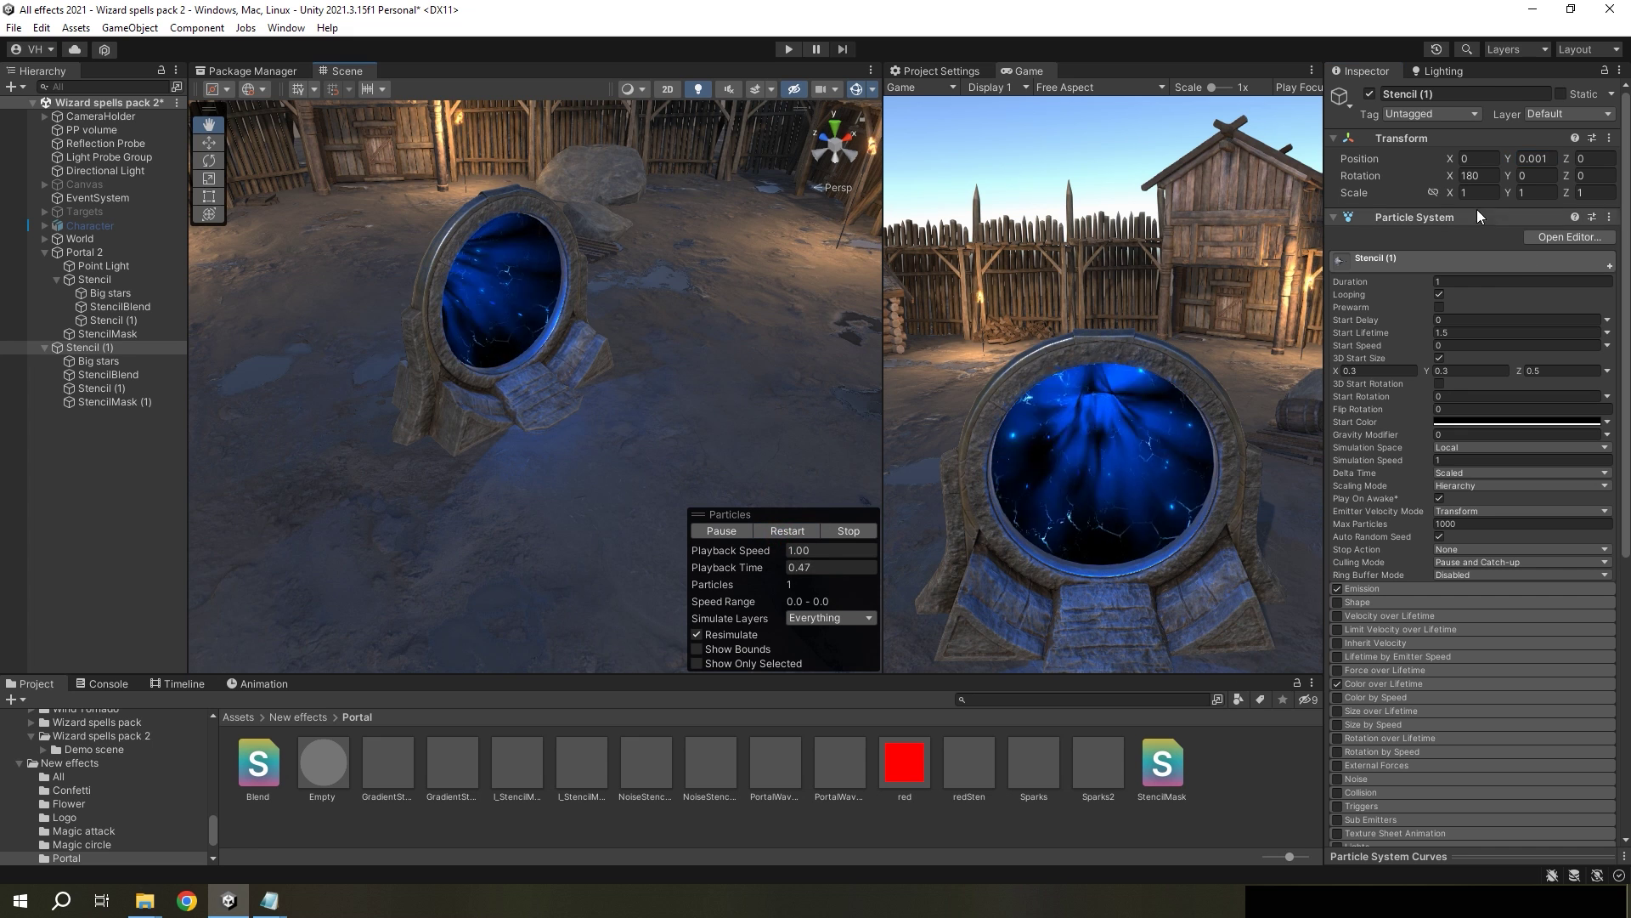
{"action": "right_click_drag", "start_coordinate": [717, 263], "coordinate": [688, 382]}
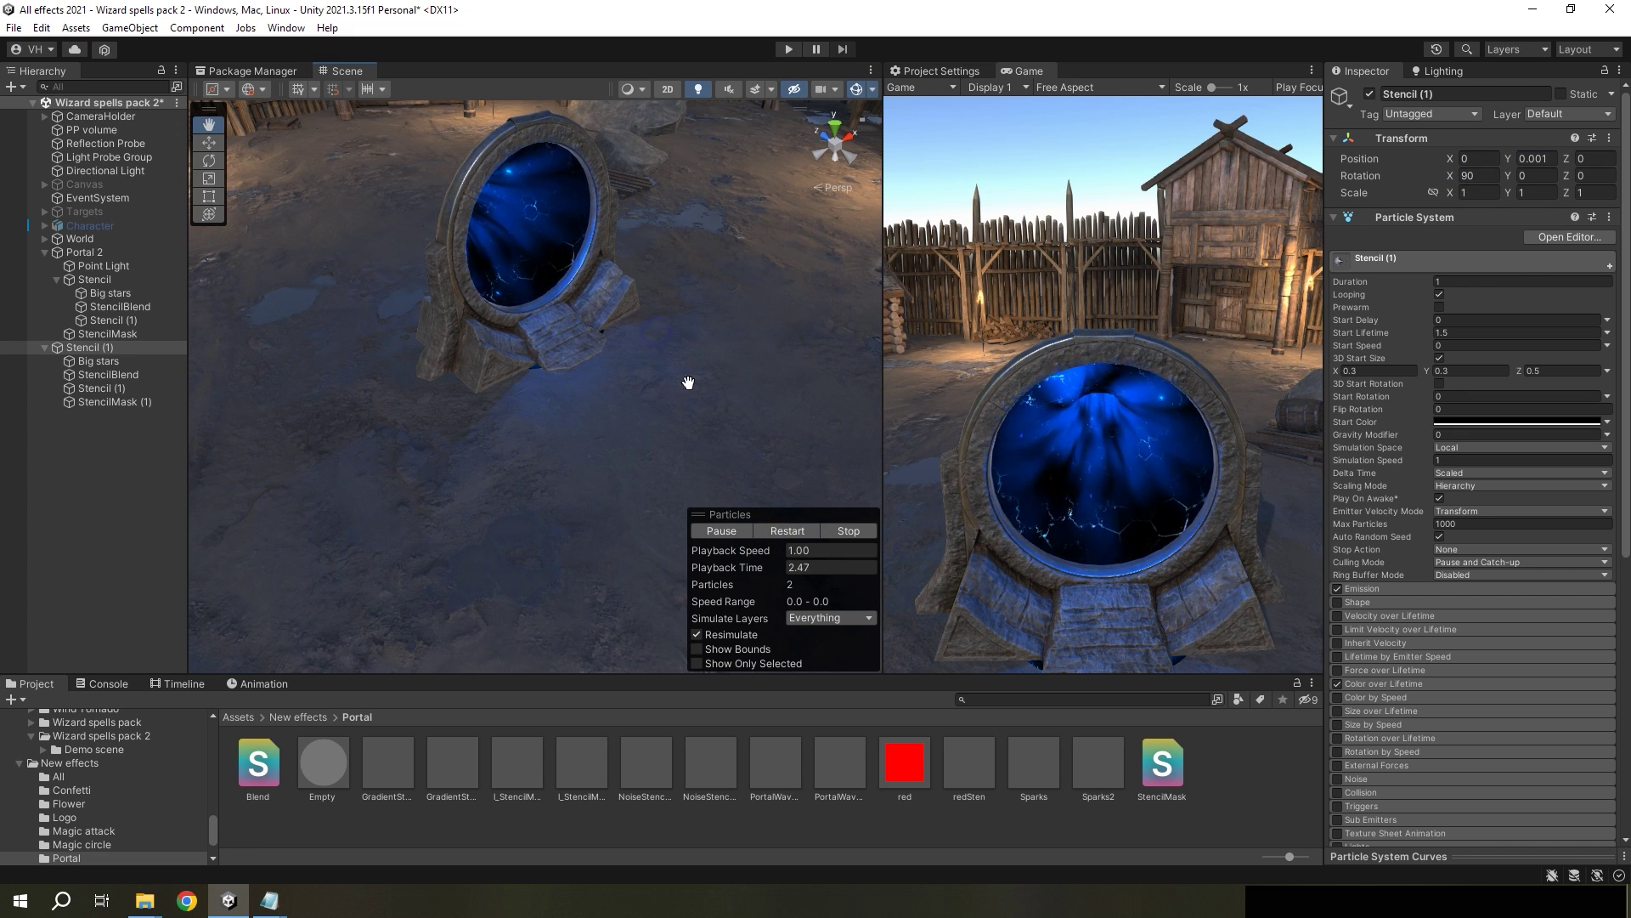
{"action": "left_click_drag", "start_coordinate": [498, 311], "coordinate": [649, 442]}
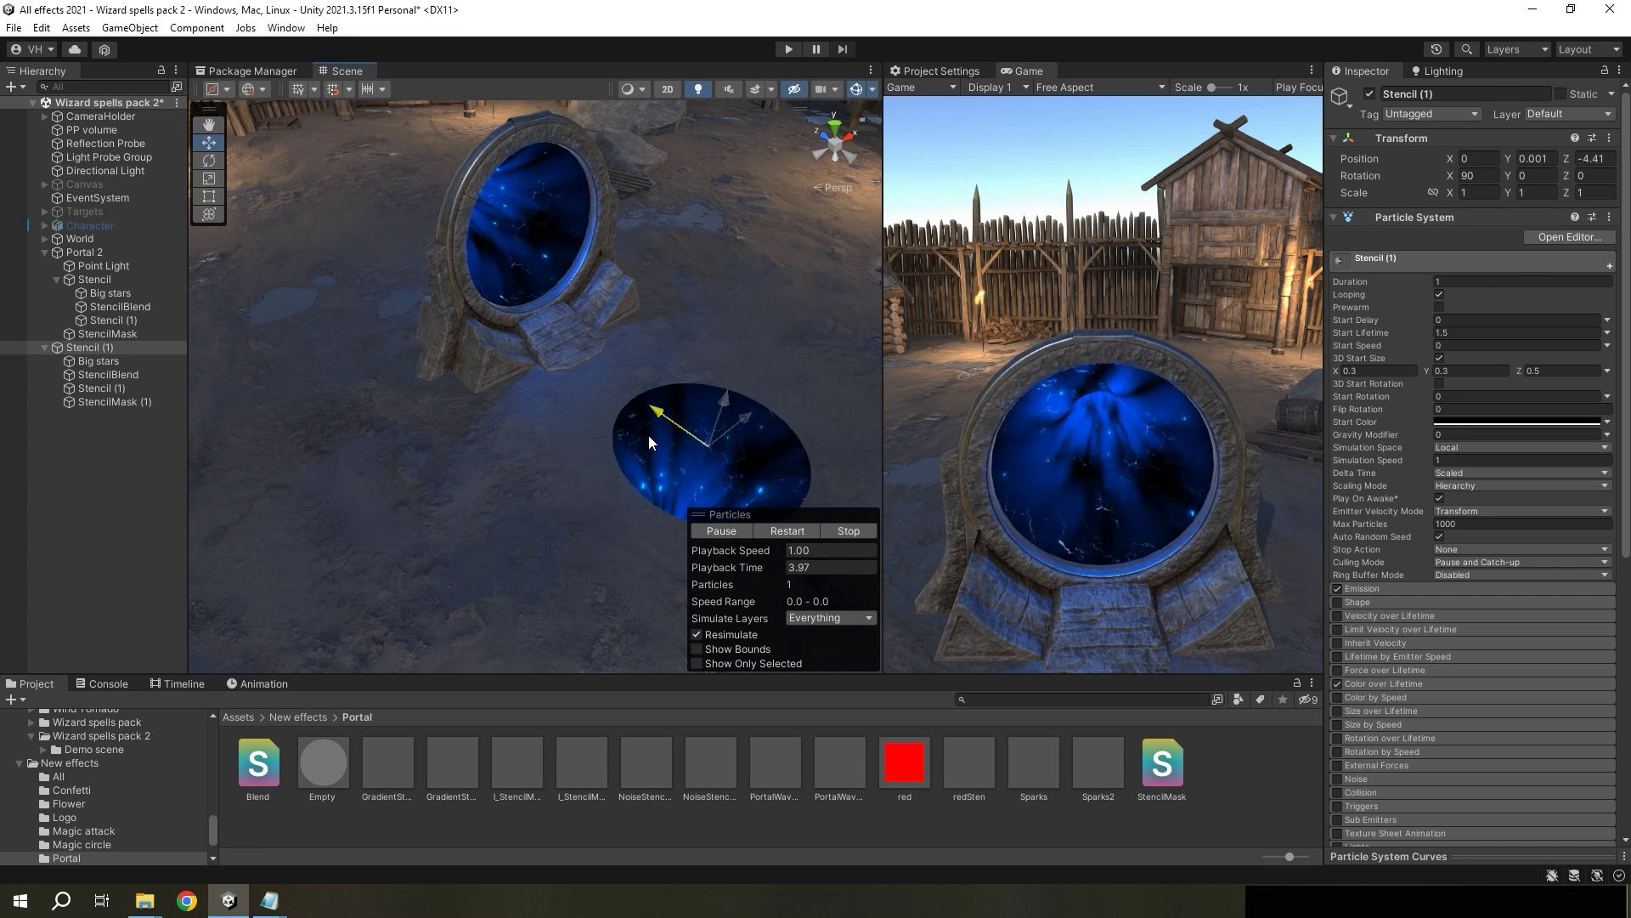
{"action": "left_click", "coordinate": [347, 445]}
{"action": "right_click_drag", "start_coordinate": [680, 374], "coordinate": [567, 350]}
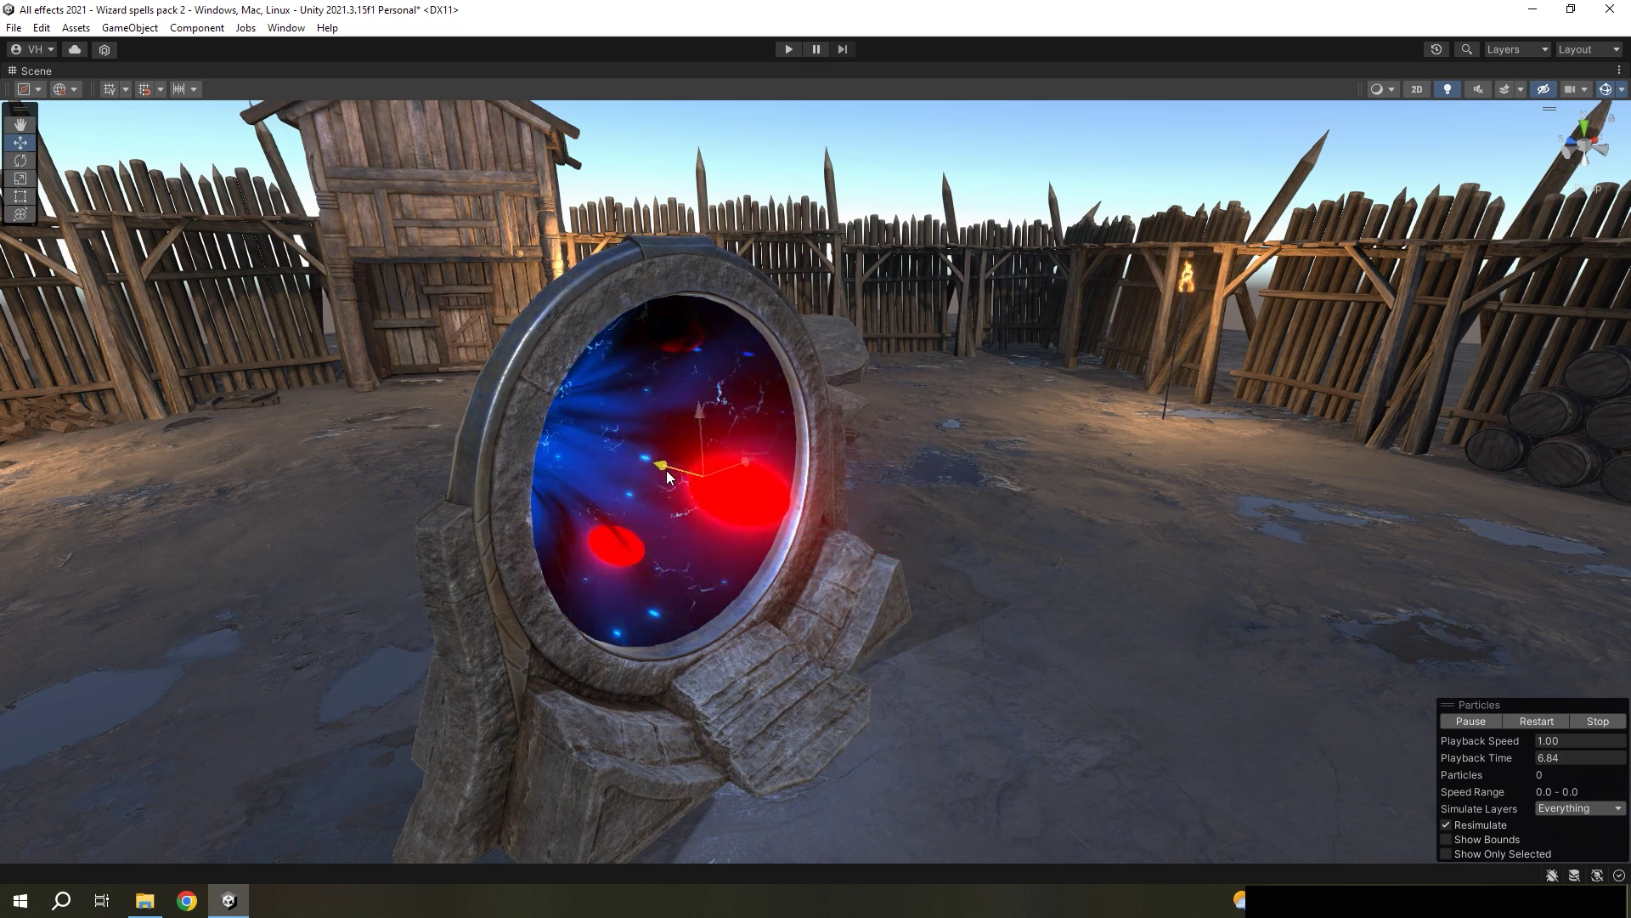
Step: Move the red glowing effect along its Z axis out of the portal onto the open ground
{"action": "left_click_drag", "start_coordinate": [666, 470], "coordinate": [1005, 623]}
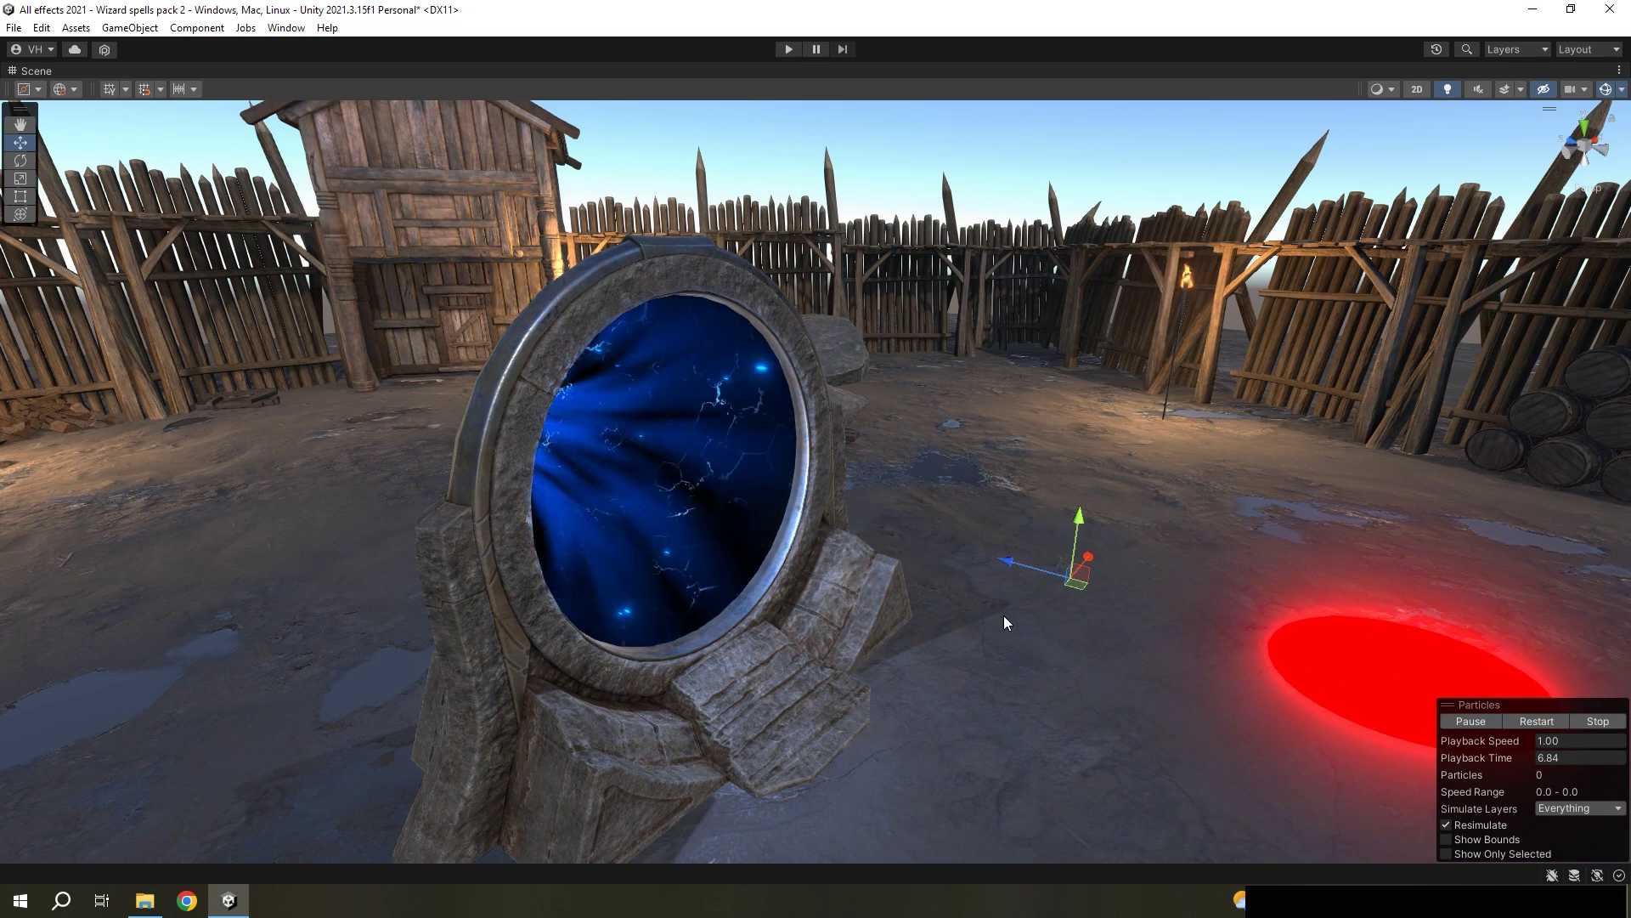